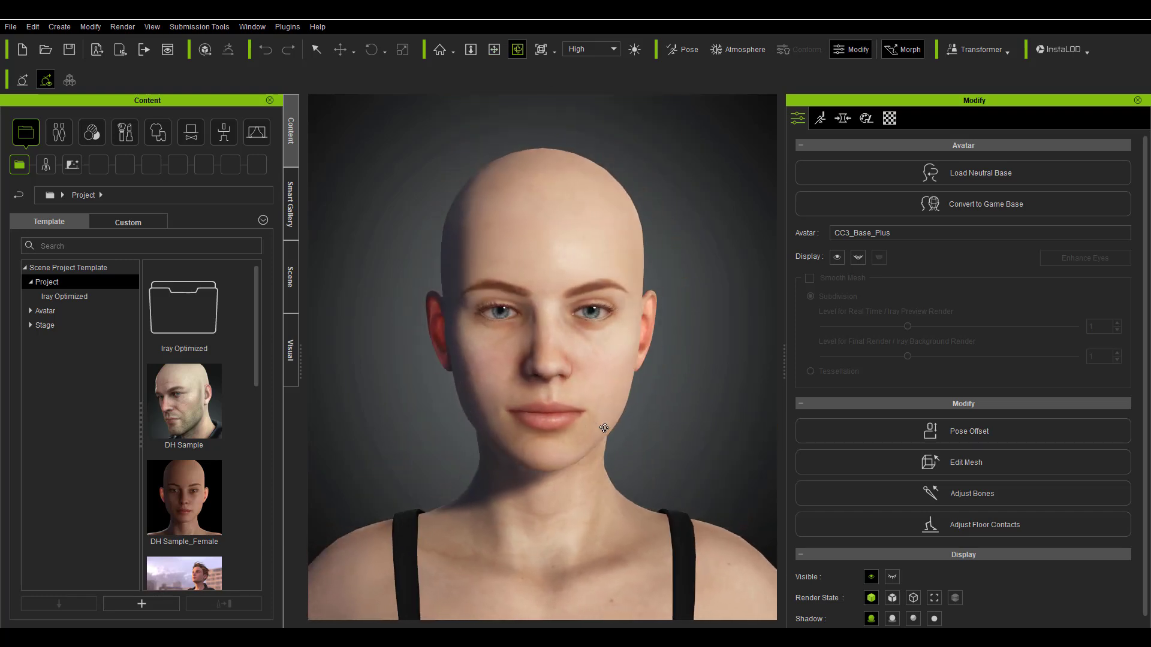
# - Apply the Cordial full makeup and the Bun hair to the female avatar
pyautogui.moveTo(588, 411); pyautogui.dragTo(623, 412)
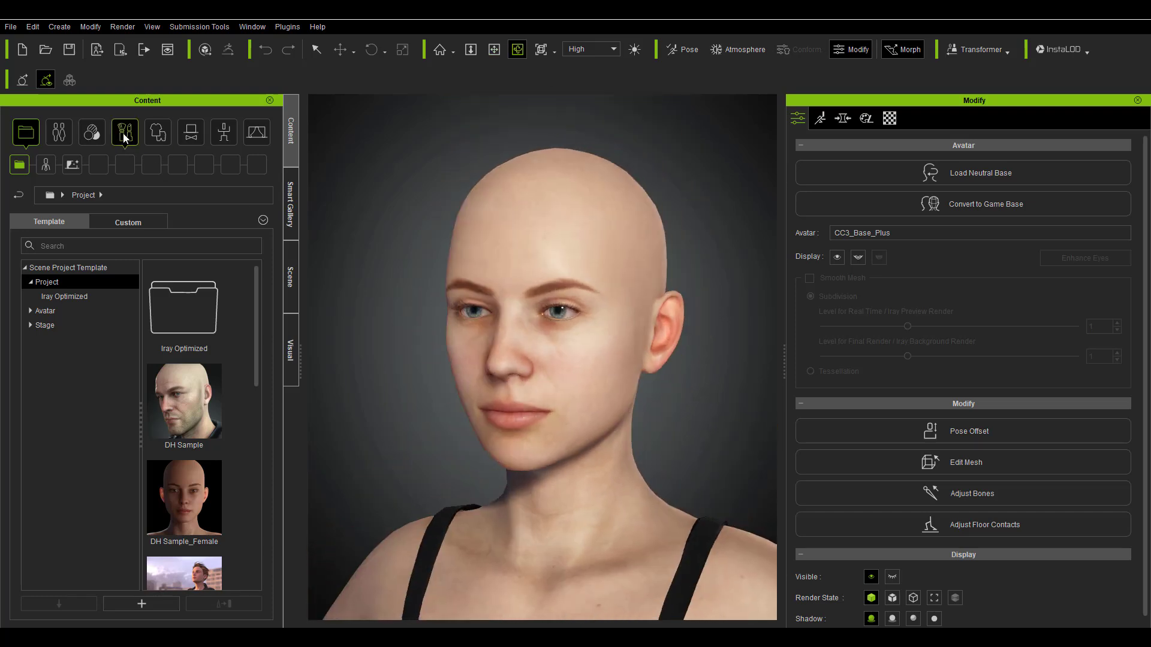
pyautogui.click(125, 133)
pyautogui.doubleClick(184, 402)
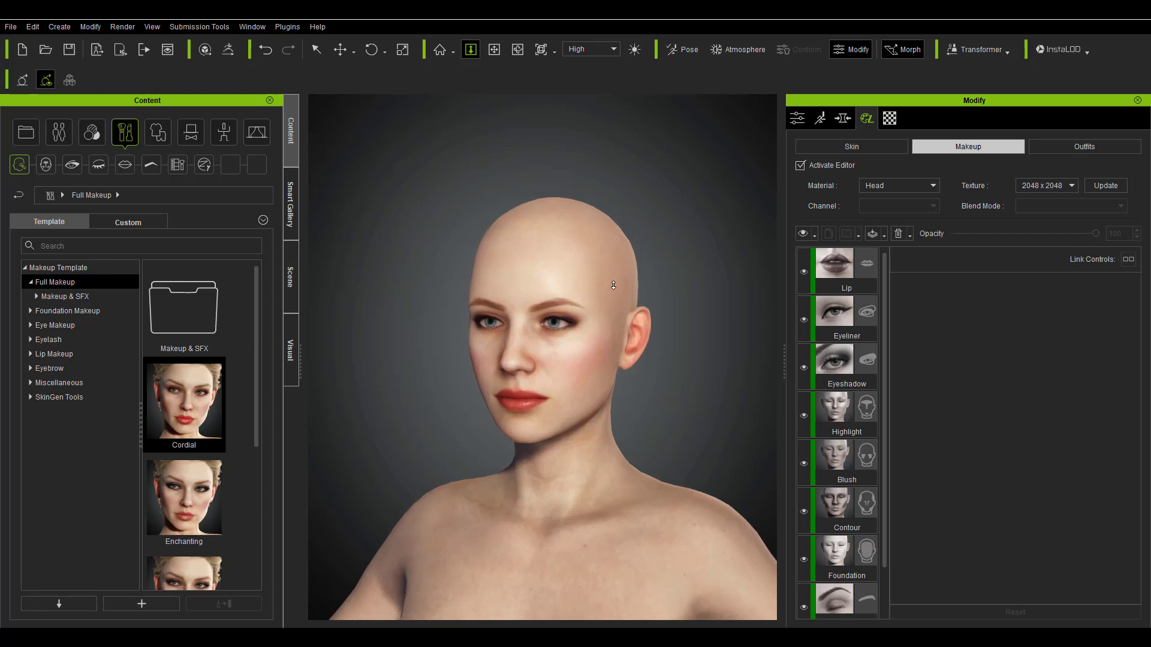
pyautogui.moveTo(694, 301); pyautogui.dragTo(97, 315, button='right')
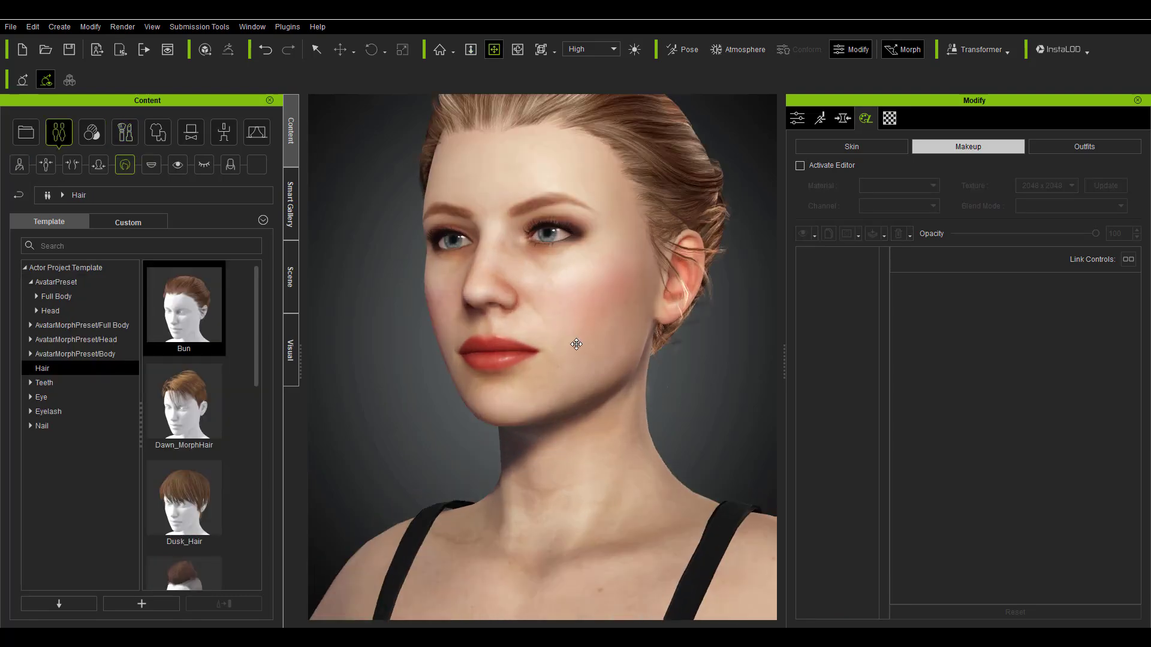
pyautogui.moveTo(576, 344); pyautogui.dragTo(699, 393, button='right')
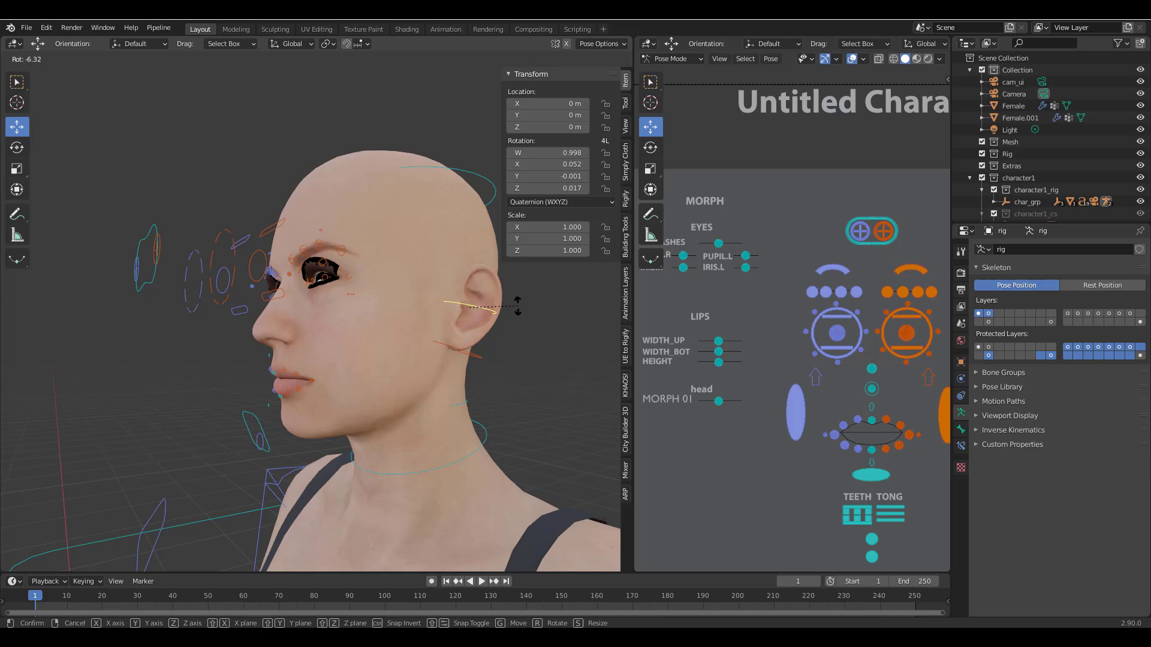
# - In Blender, rotate the head and upper-body controllers of the rigged female character to test its deformation
pyautogui.press('r')
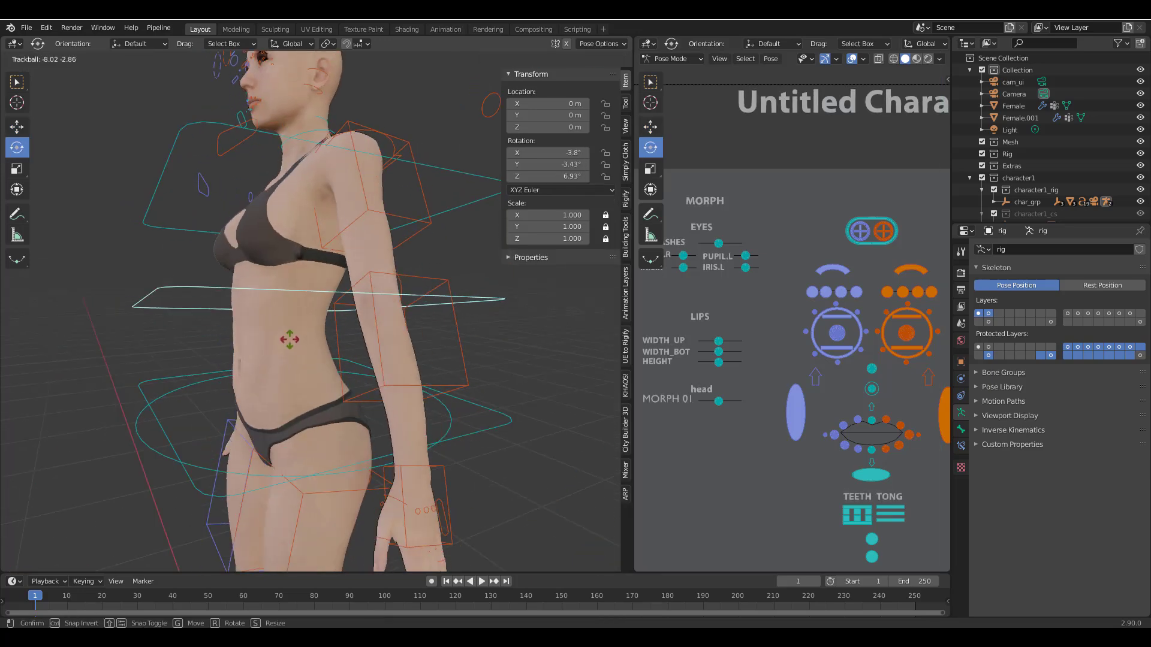
pyautogui.press('r')
pyautogui.click(13, 125)
pyautogui.press('r')
pyautogui.press('x')
# - Rotate the character's left forearm controller to bend the arm at the elbow
pyautogui.click(409, 293)
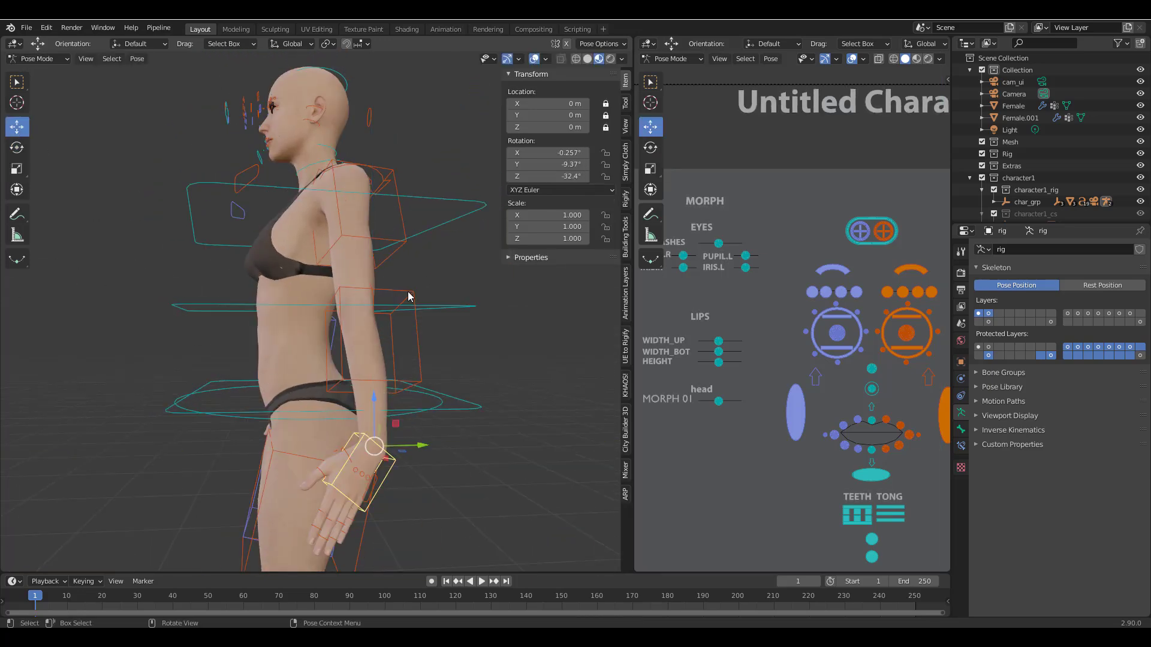
pyautogui.hotkey('ctrl', 'z')
pyautogui.click(410, 294)
pyautogui.press('r')
pyautogui.rightClick(412, 308)
# - Move the right foot controller forward and upward so that the right leg bends at the knee
pyautogui.moveTo(414, 312); pyautogui.dragTo(453, 369, button='middle')
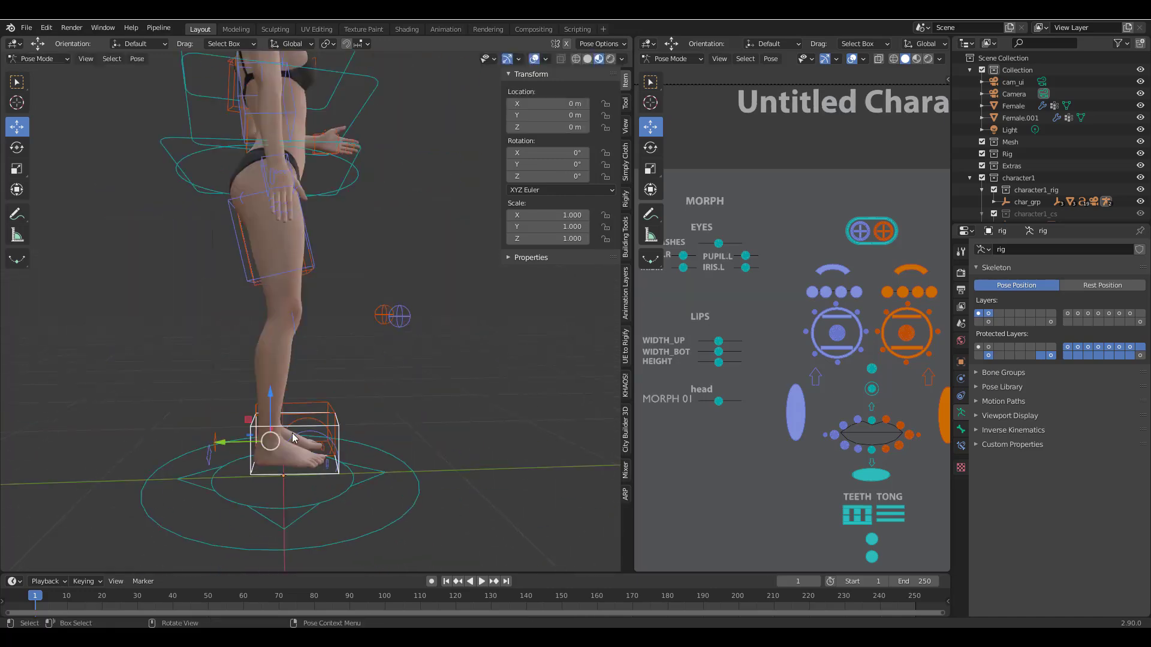
pyautogui.press('g')
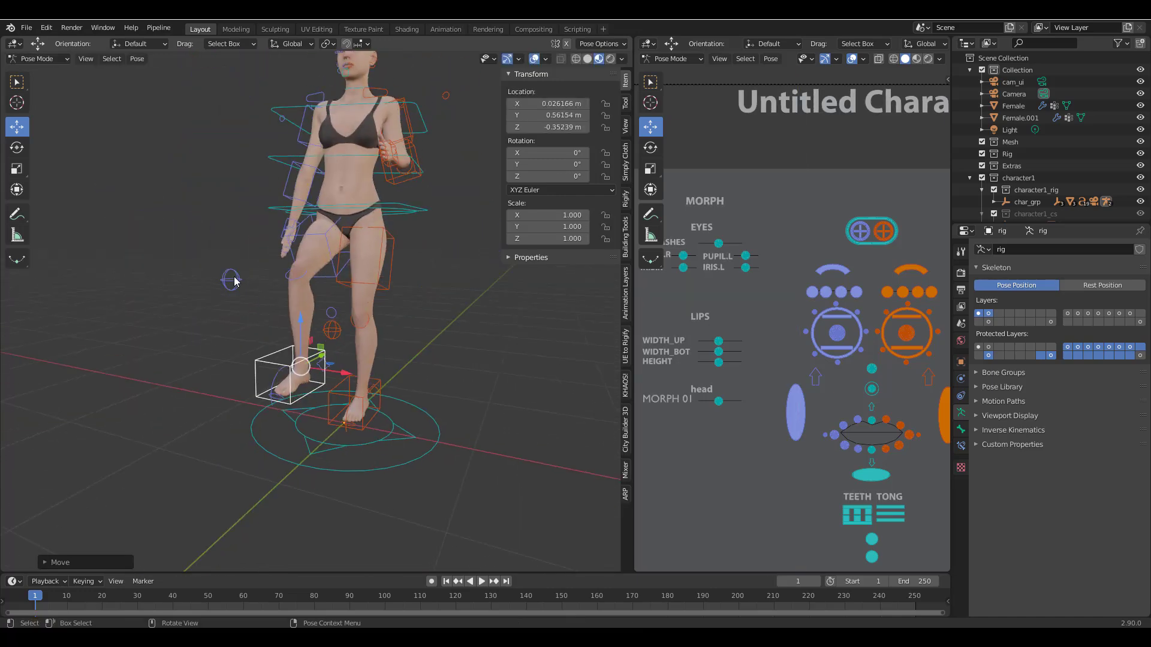
pyautogui.moveTo(336, 359); pyautogui.dragTo(360, 385, button='middle')
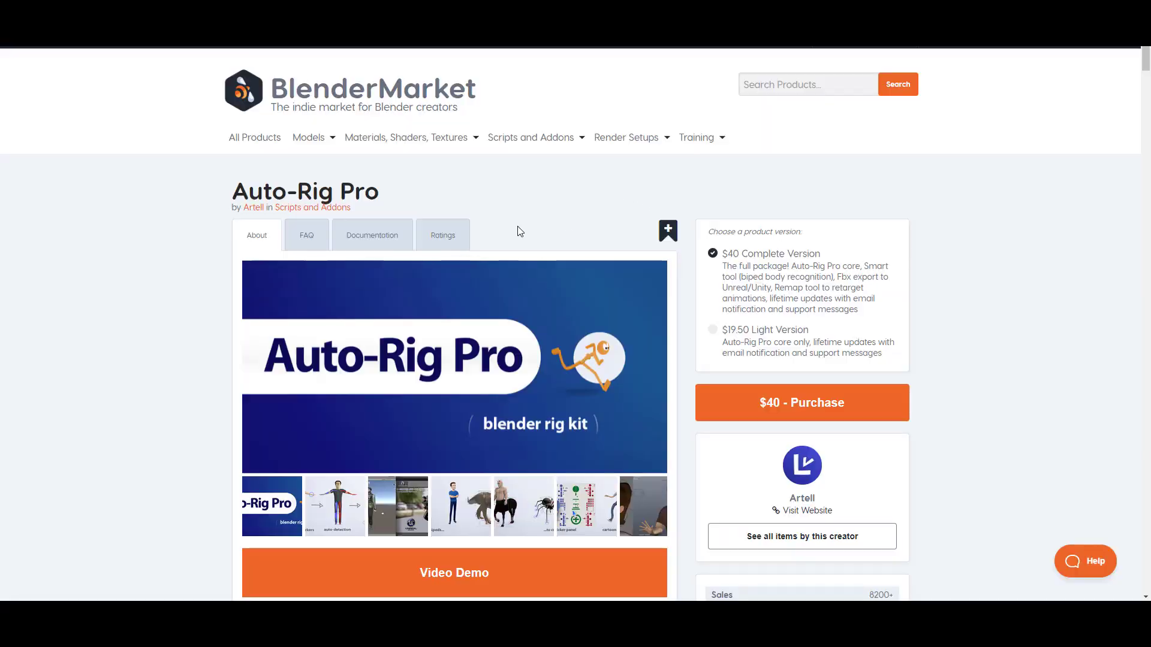
# - Switch to the BlenderMarket page of Auto-Rig Pro and examine its modular limb, rig picker and Remap features
pyautogui.scroll(-7, 520, 231)
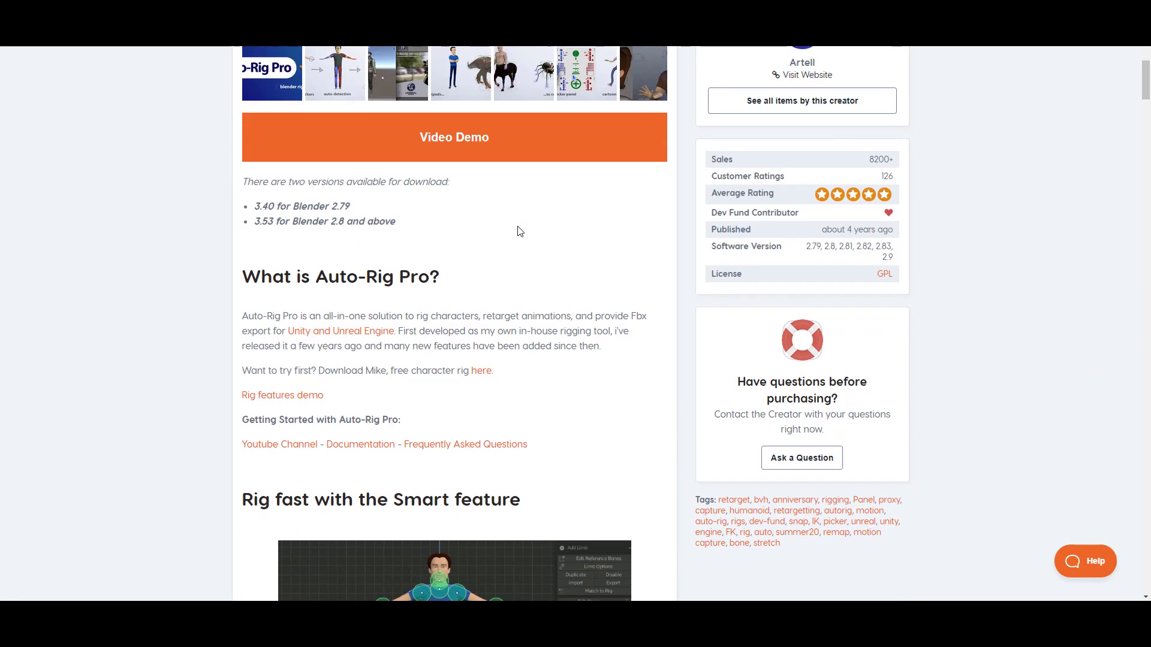
pyautogui.scroll(-16, 520, 231)
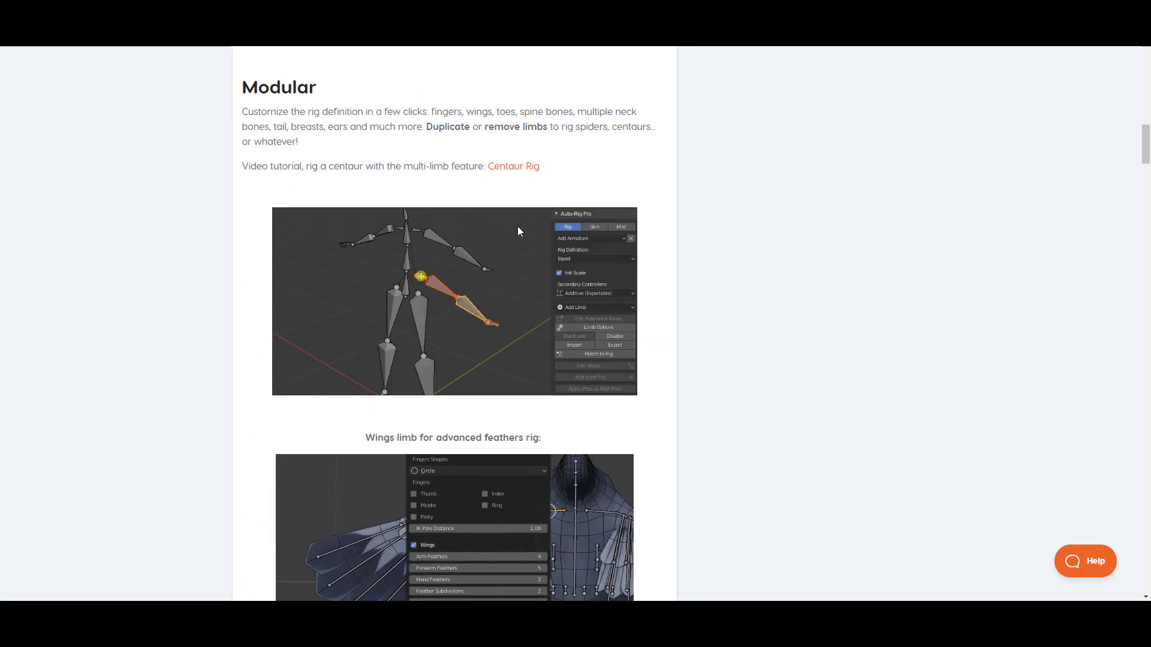
pyautogui.scroll(-5, 519, 230)
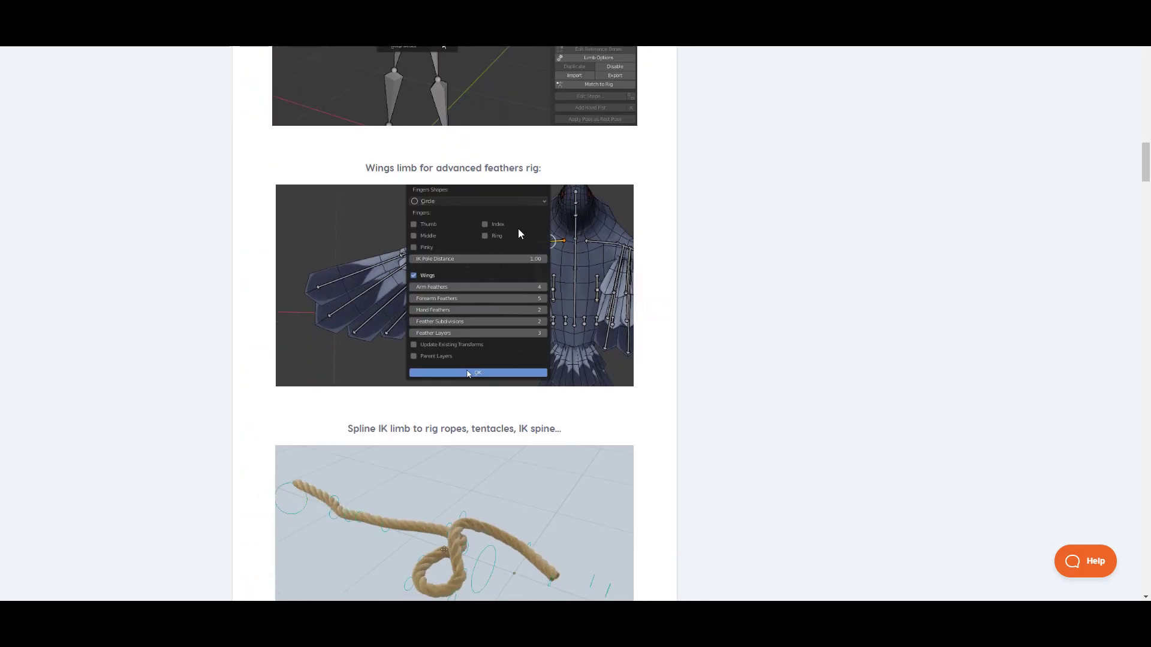
pyautogui.scroll(18, 519, 234)
pyautogui.scroll(-15, 520, 234)
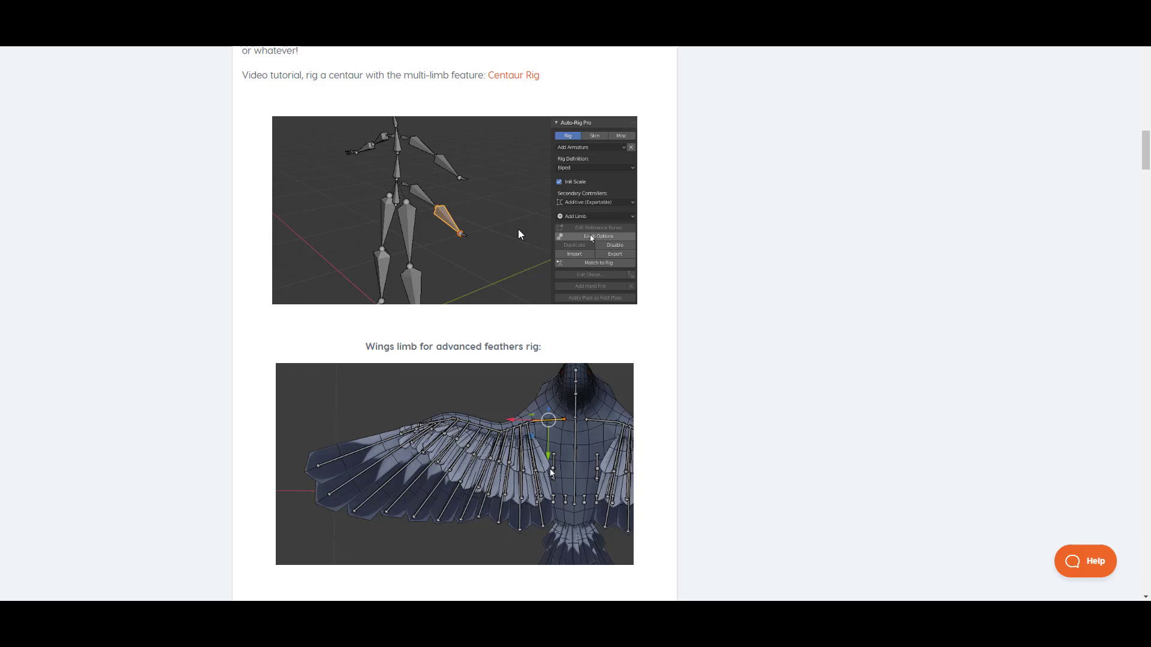
pyautogui.scroll(-20, 519, 234)
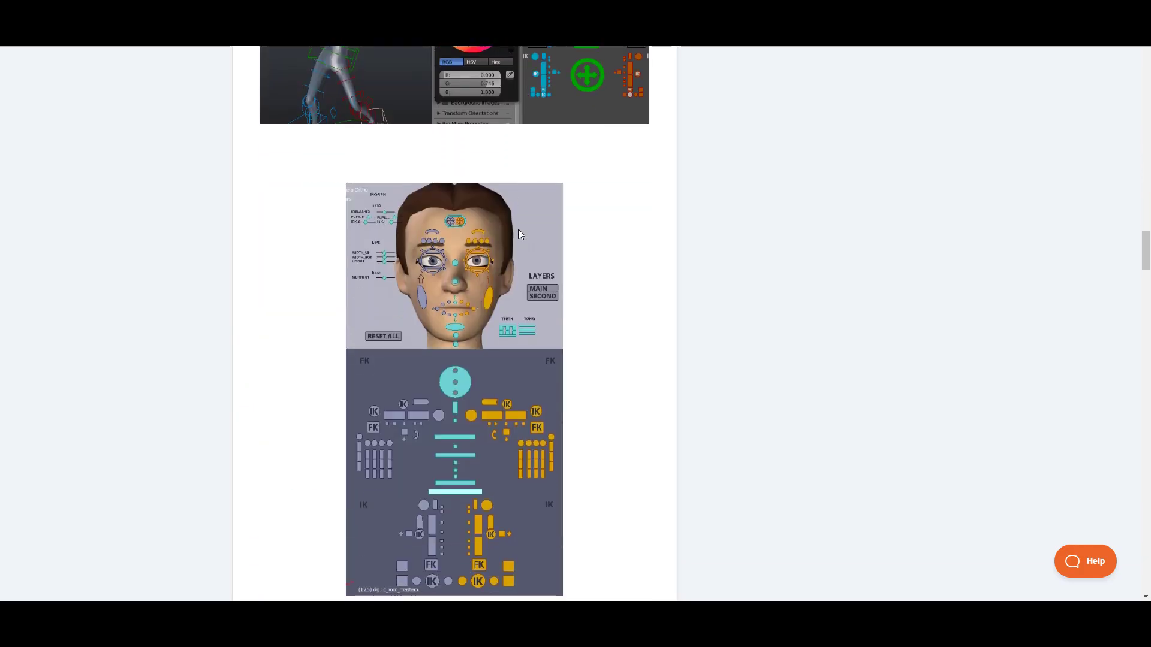
pyautogui.scroll(-8, 519, 234)
pyautogui.scroll(4, 519, 234)
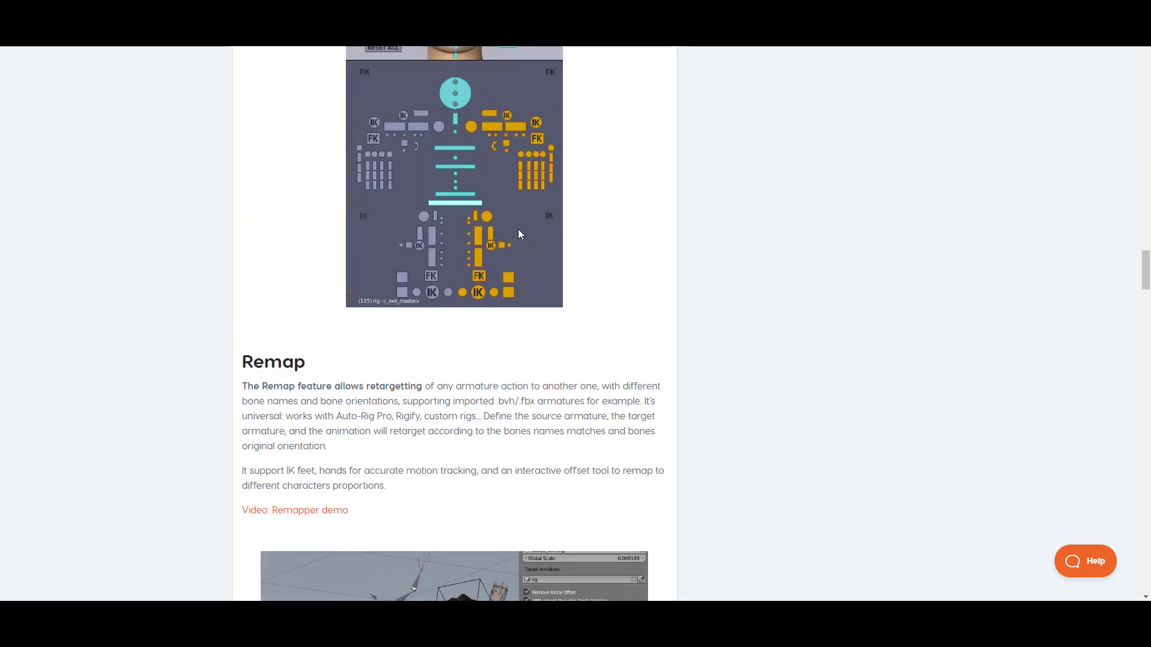
pyautogui.scroll(2, 519, 230)
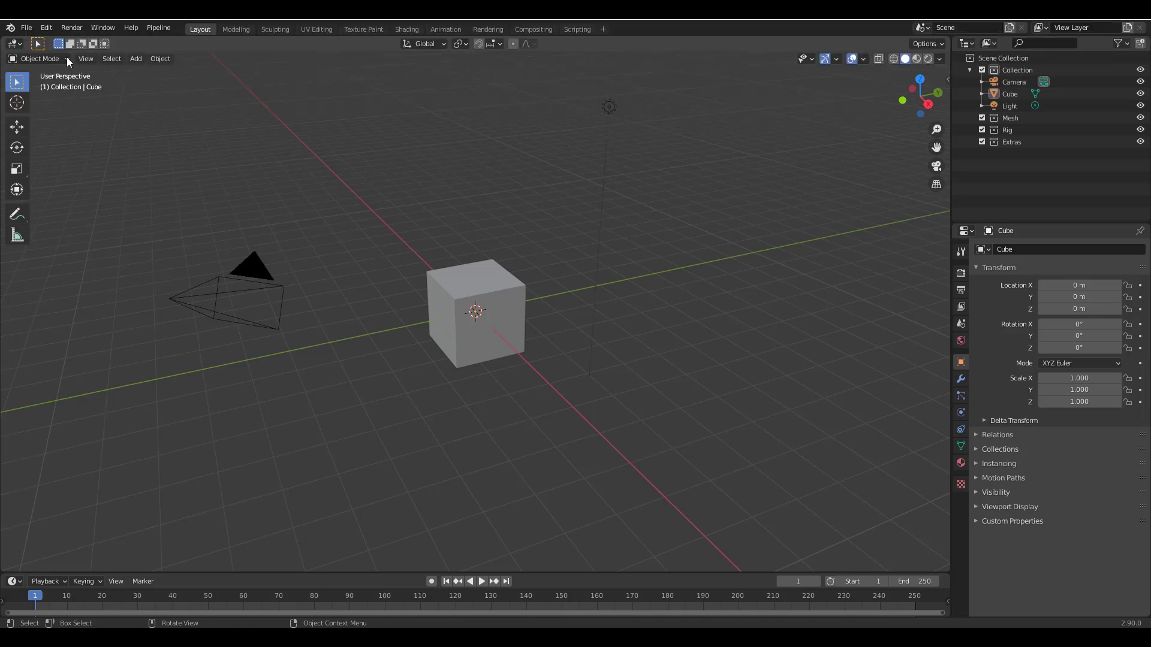
# - Open the Blender preferences
pyautogui.click(46, 28)
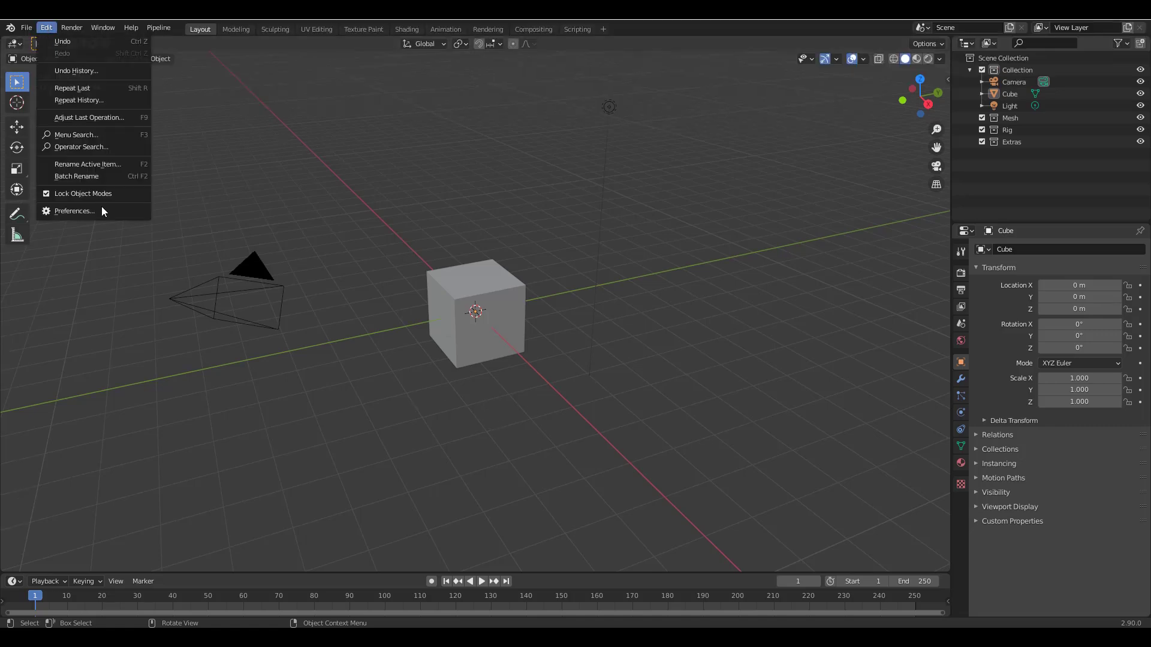
pyautogui.click(88, 212)
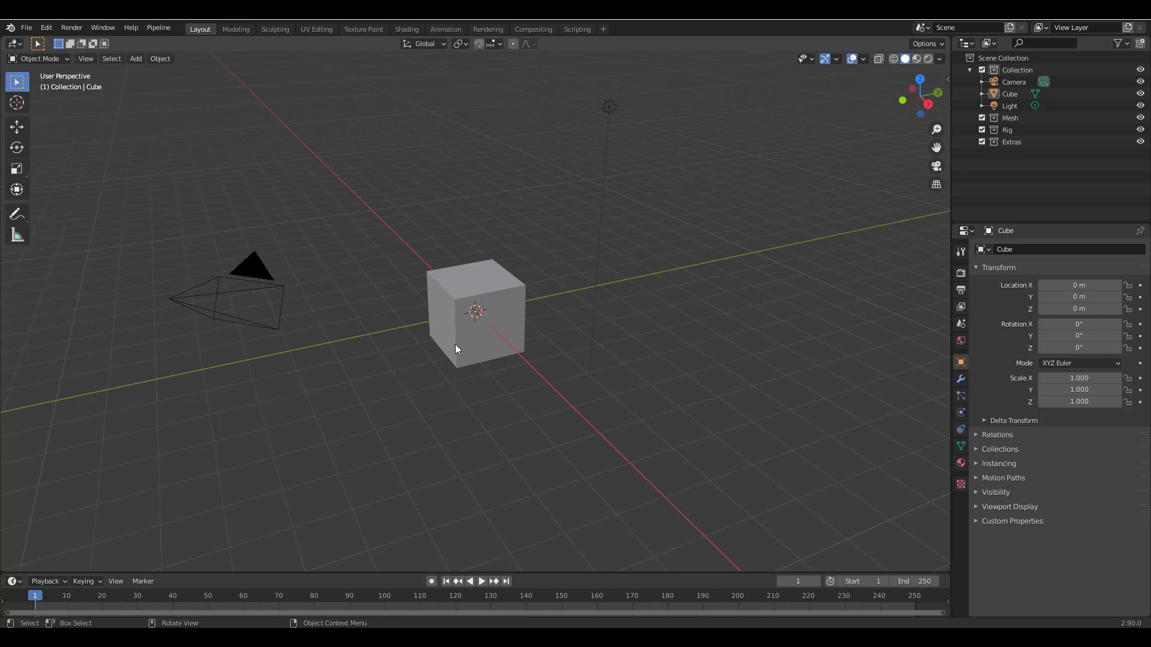
# - Display the Auto-Rig Pro tools beside the 3D viewport and delete the default cube
pyautogui.press('n')
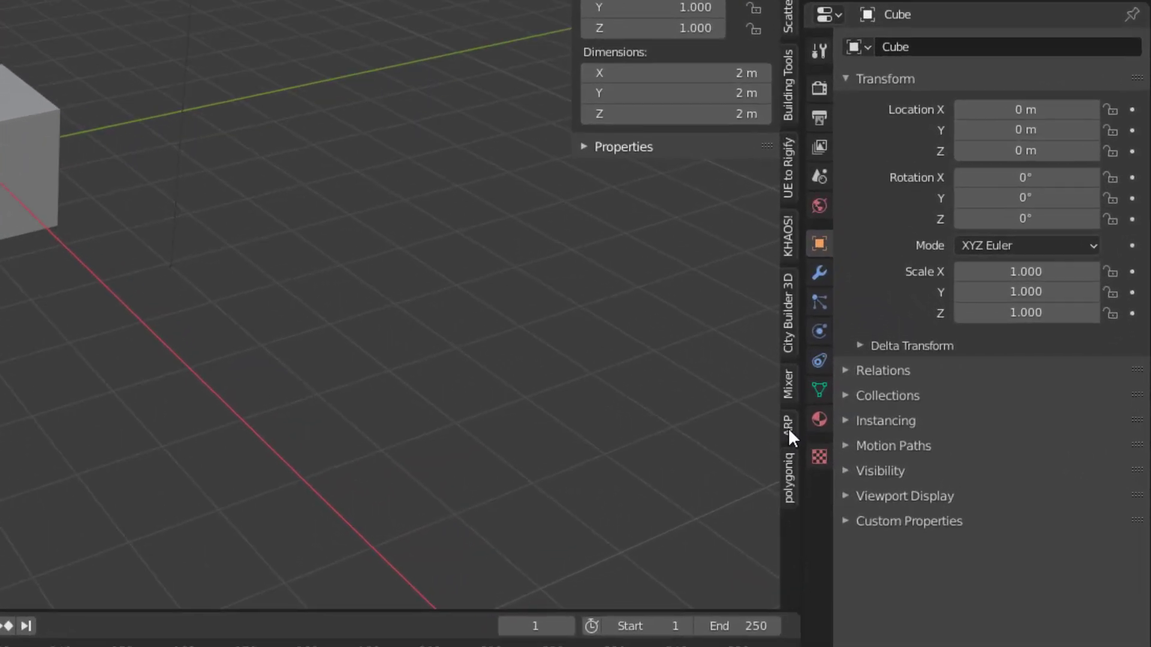
pyautogui.click(789, 428)
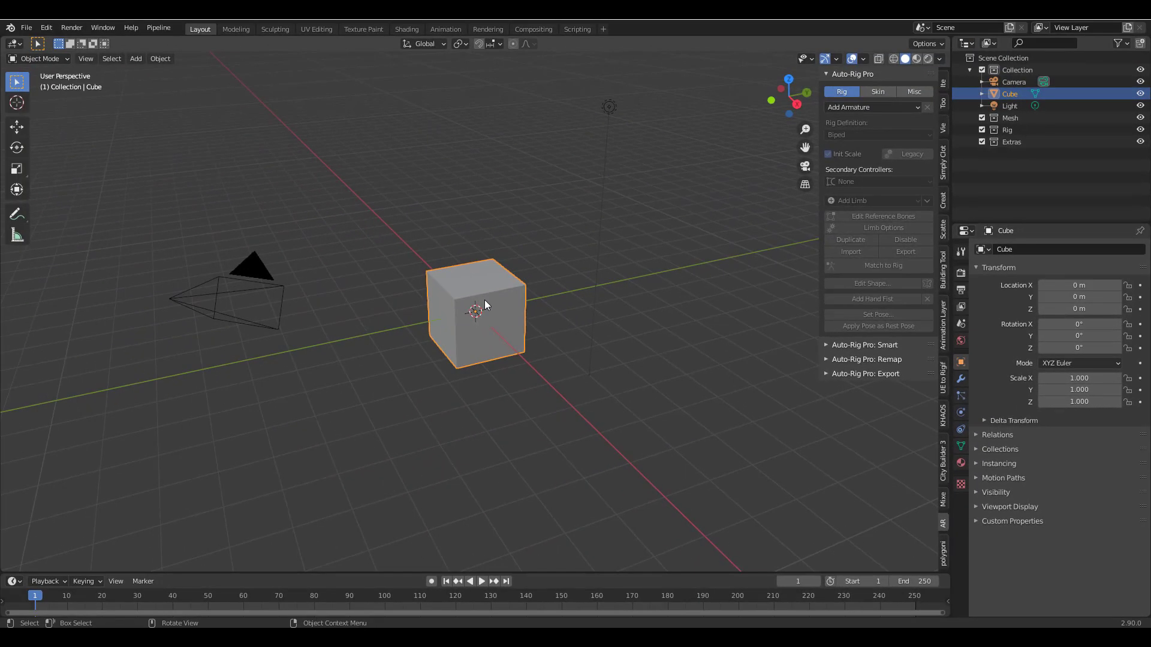
pyautogui.press('Delete')
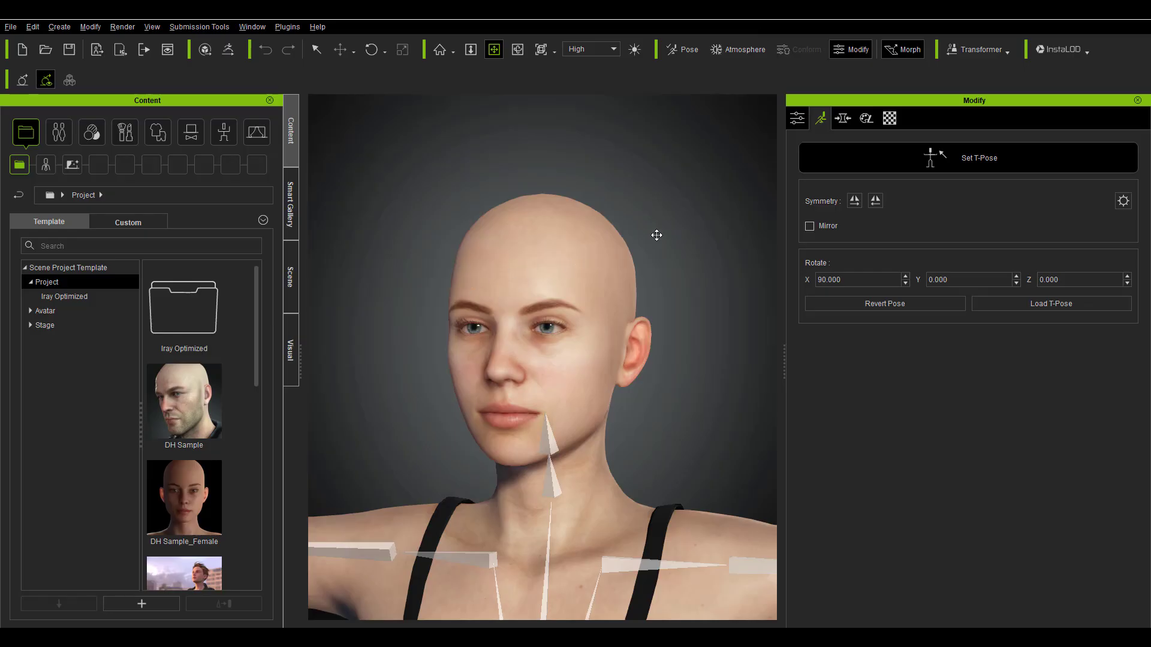
pyautogui.moveTo(623, 232); pyautogui.dragTo(711, 288, button='right')
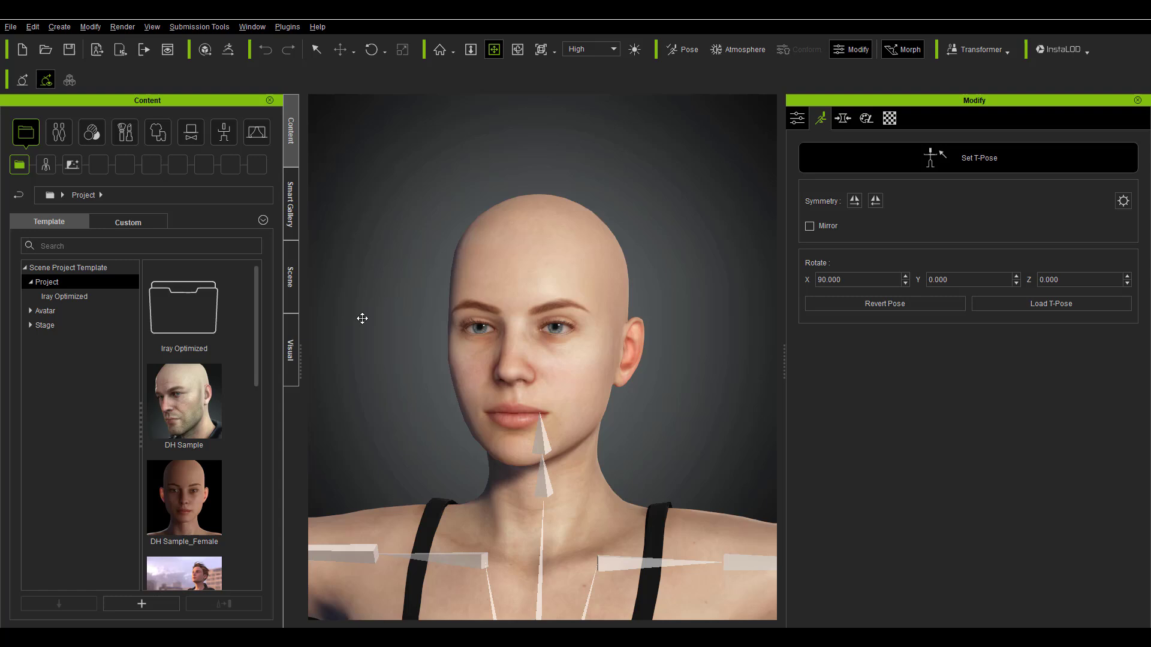
pyautogui.moveTo(388, 353); pyautogui.dragTo(431, 488, button='right')
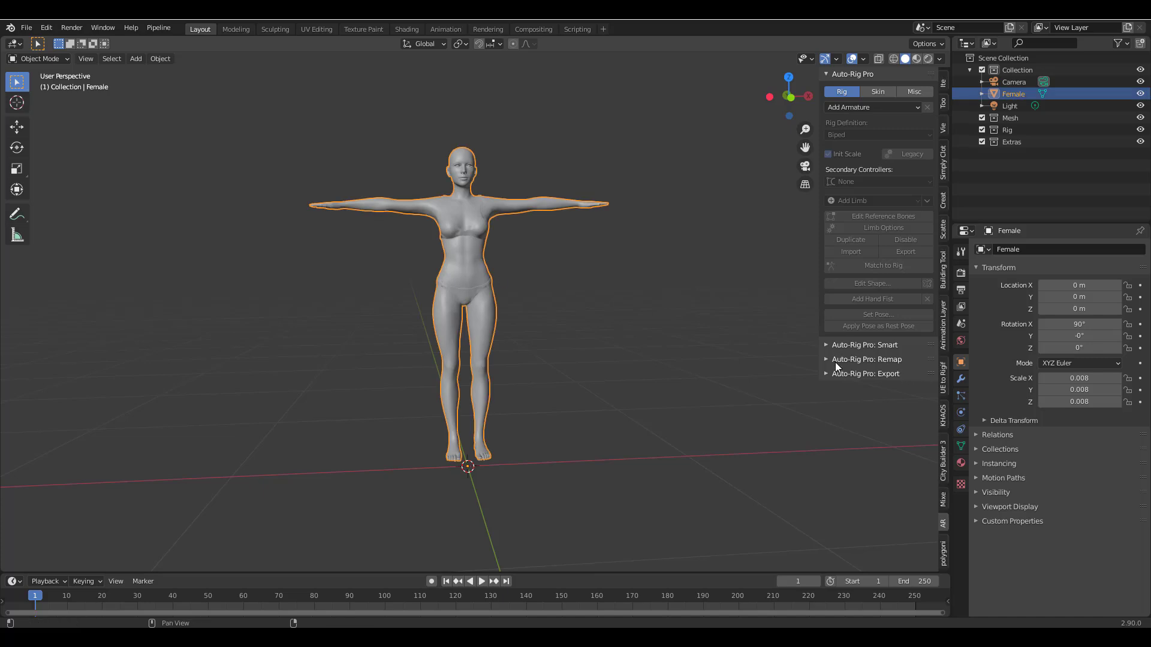
# - Load the selected Female mesh into Auto-Rig Pro: Smart to start placing the body markers
pyautogui.click(832, 345)
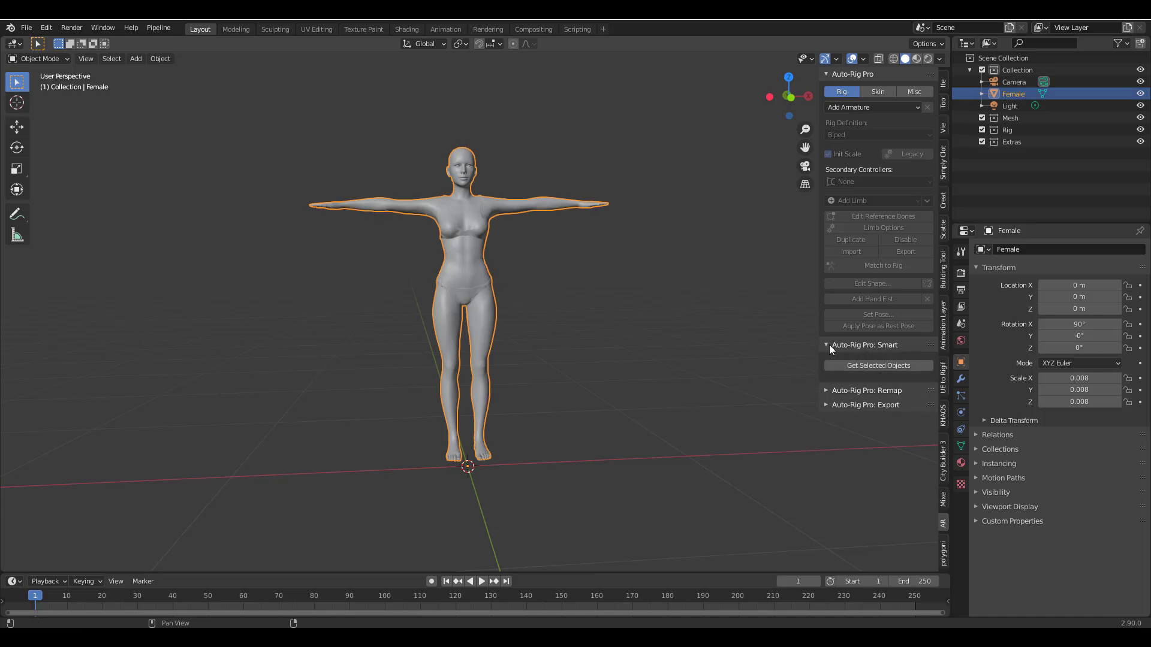
pyautogui.click(877, 366)
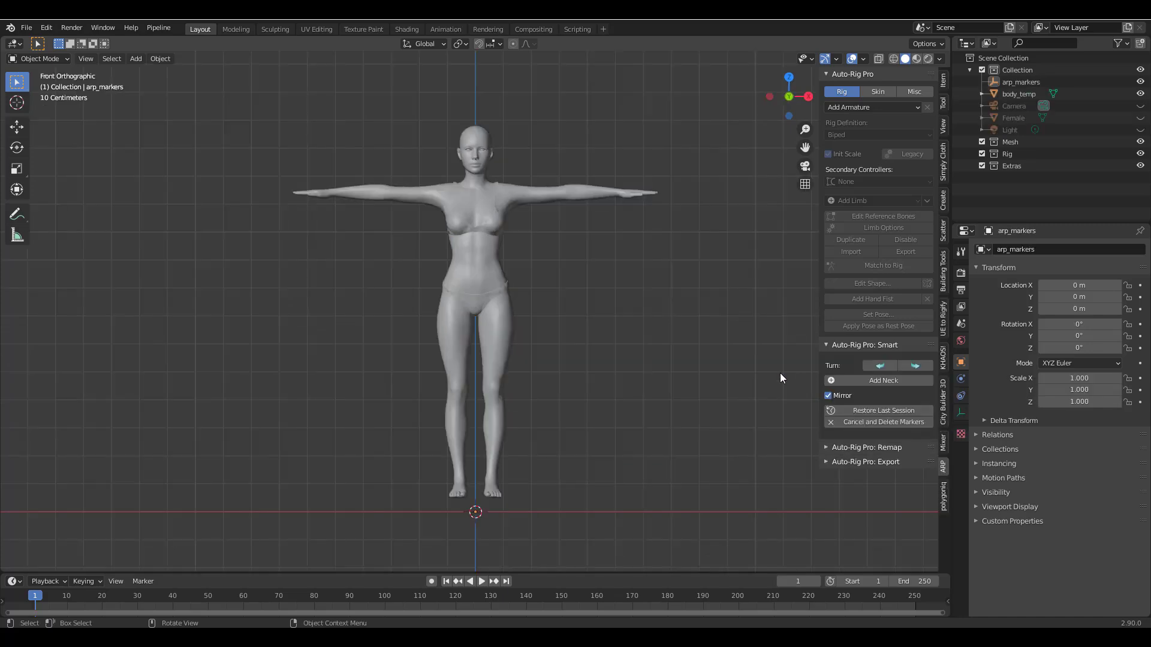
# - Place the Smart markers on the character's neck, chin, shoulders and wrists, with mirroring on
pyautogui.scroll(3, 473, 124)
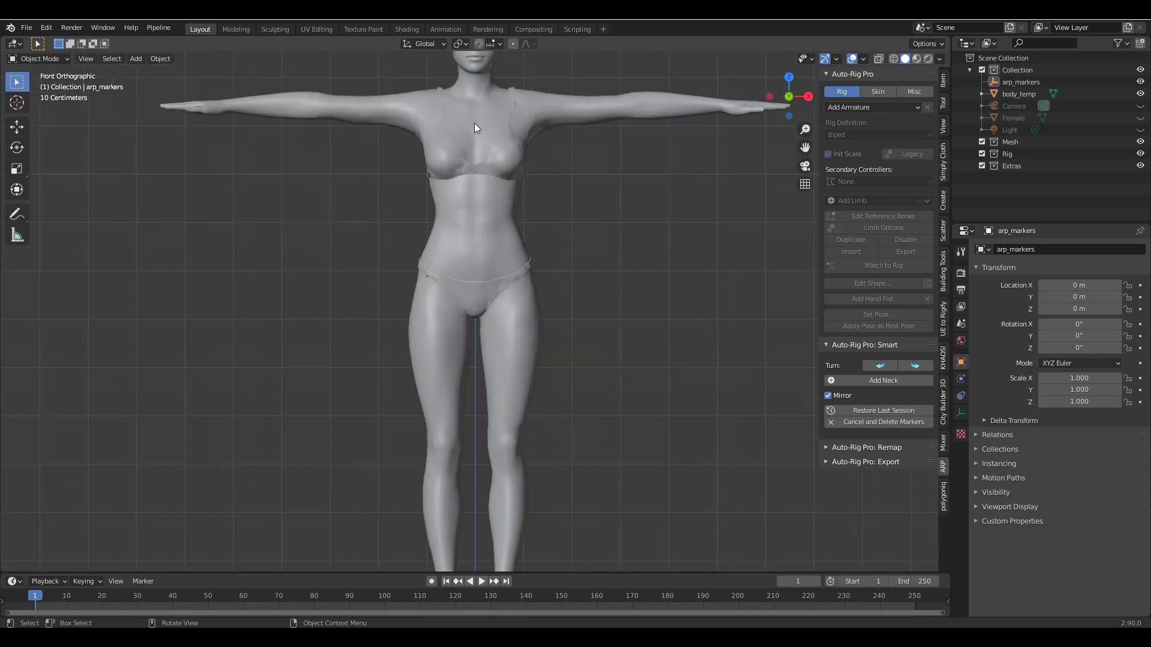
pyautogui.keyDown('shift'); pyautogui.moveTo(430, 67); pyautogui.dragTo(417, 247, button='middle'); pyautogui.keyUp('shift')
pyautogui.scroll(3, 417, 247)
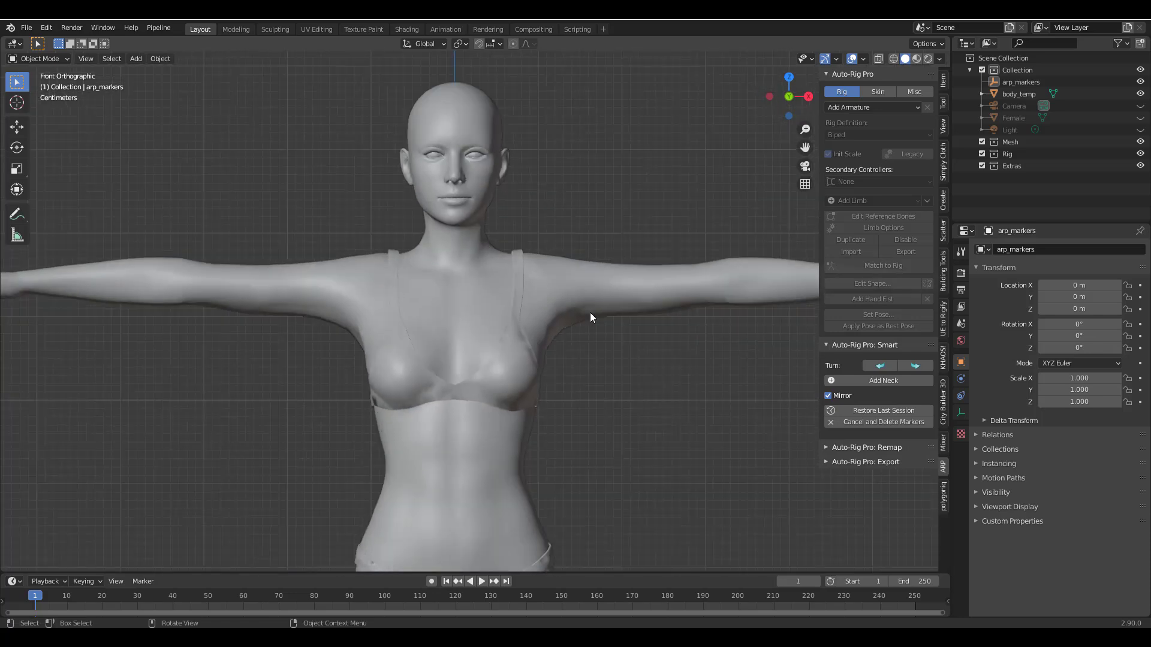
pyautogui.click(900, 381)
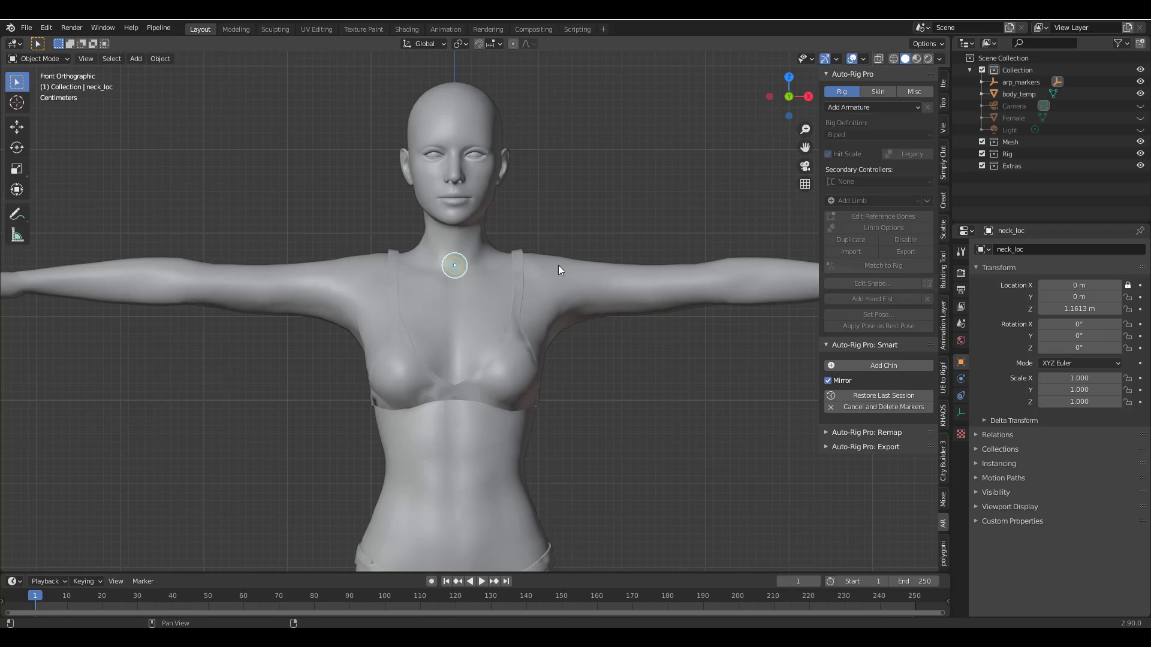
pyautogui.click(879, 364)
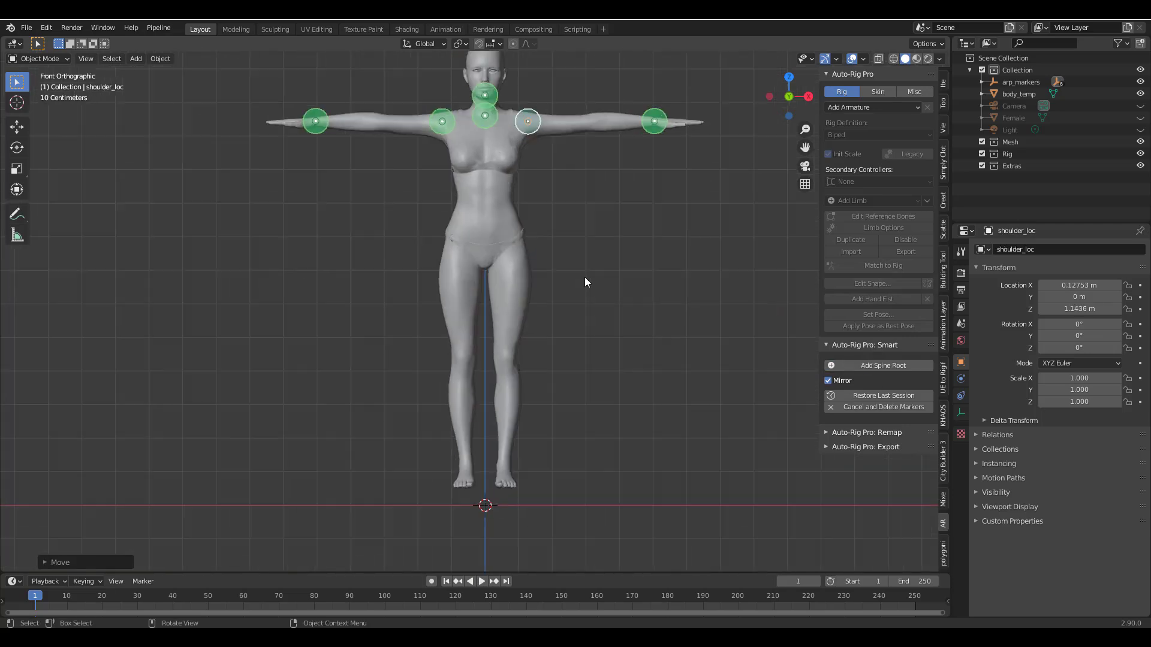
# - Add the spine root marker at the pelvis and the mirrored foot markers at the ankles
pyautogui.scroll(4, 527, 243)
pyautogui.scroll(-6, 526, 244)
pyautogui.keyDown('shift'); pyautogui.moveTo(621, 354); pyautogui.dragTo(609, 303, button='middle'); pyautogui.keyUp('shift')
pyautogui.scroll(6, 622, 198)
pyautogui.click(882, 365)
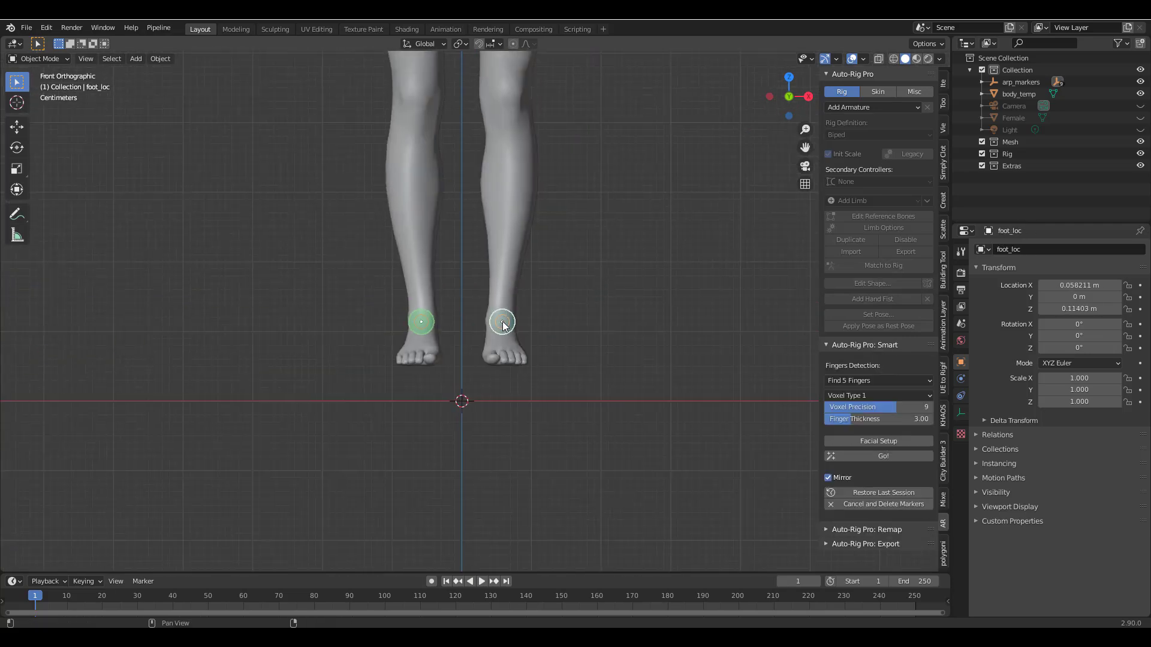
# - Move the left foot marker onto the ankle centre, at about X 0.055 m and Z 0.113 m
pyautogui.click(503, 325)
pyautogui.scroll(9, 539, 342)
pyautogui.press('g')
pyautogui.click(628, 369)
# - Run the Smart detection with Find 5 Fingers to generate the reference bones from the placed markers
pyautogui.scroll(-17, 475, 357)
pyautogui.scroll(3, 534, 270)
pyautogui.keyDown('shift'); pyautogui.moveTo(533, 270); pyautogui.dragTo(549, 366, button='middle'); pyautogui.keyUp('shift')
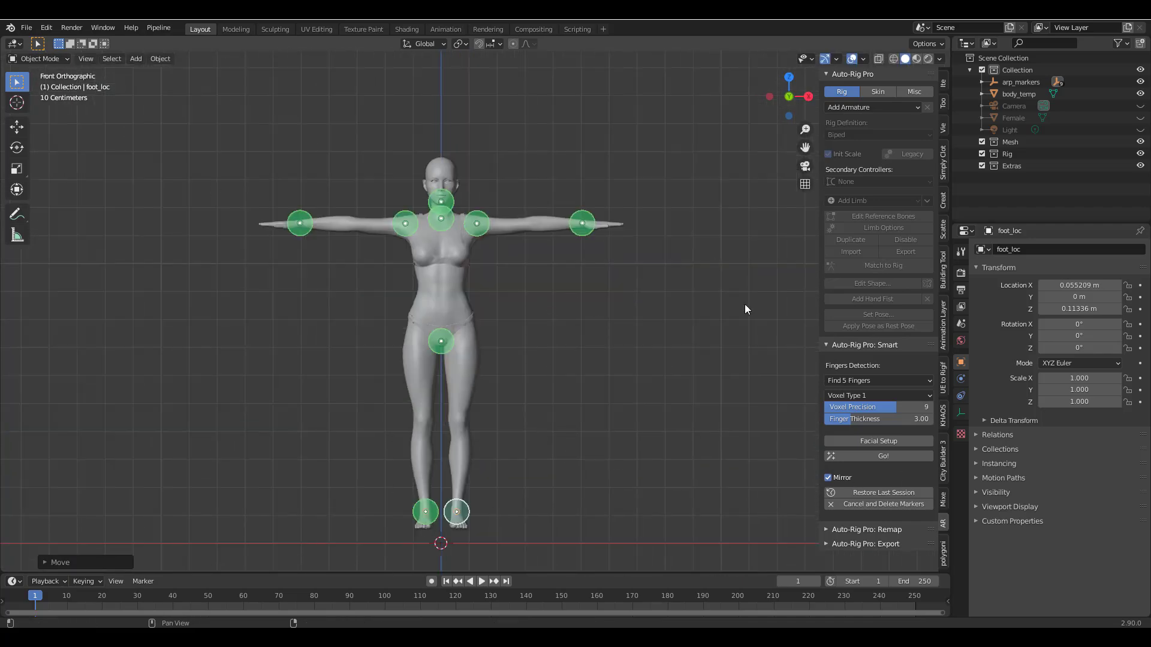
pyautogui.click(876, 458)
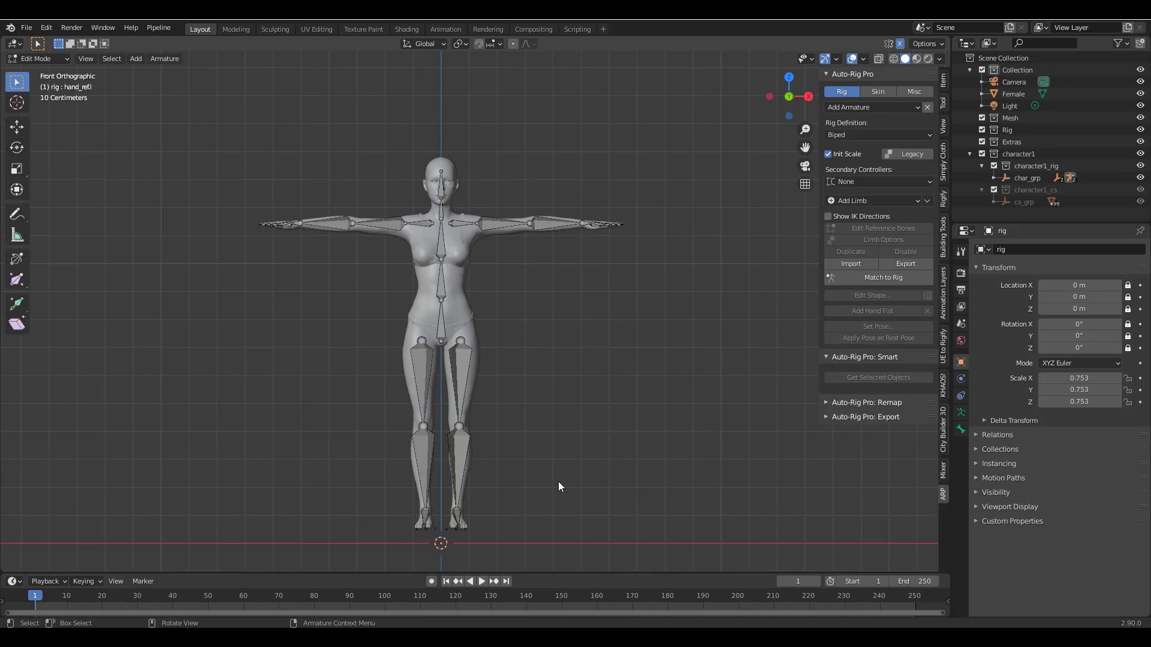
# - Check the reference bones against the body and generate the control rig with Match to Rig
pyautogui.moveTo(597, 349); pyautogui.dragTo(596, 290, button='middle')
pyautogui.scroll(5, 501, 226)
pyautogui.scroll(-3, 550, 282)
pyautogui.scroll(-4, 596, 291)
pyautogui.moveTo(491, 357); pyautogui.dragTo(555, 371, button='middle')
pyautogui.keyDown('shift'); pyautogui.moveTo(554, 372); pyautogui.dragTo(572, 522, button='middle'); pyautogui.keyUp('shift')
pyautogui.scroll(5, 578, 499)
pyautogui.moveTo(585, 476); pyautogui.dragTo(631, 346, button='middle')
pyautogui.click(878, 280)
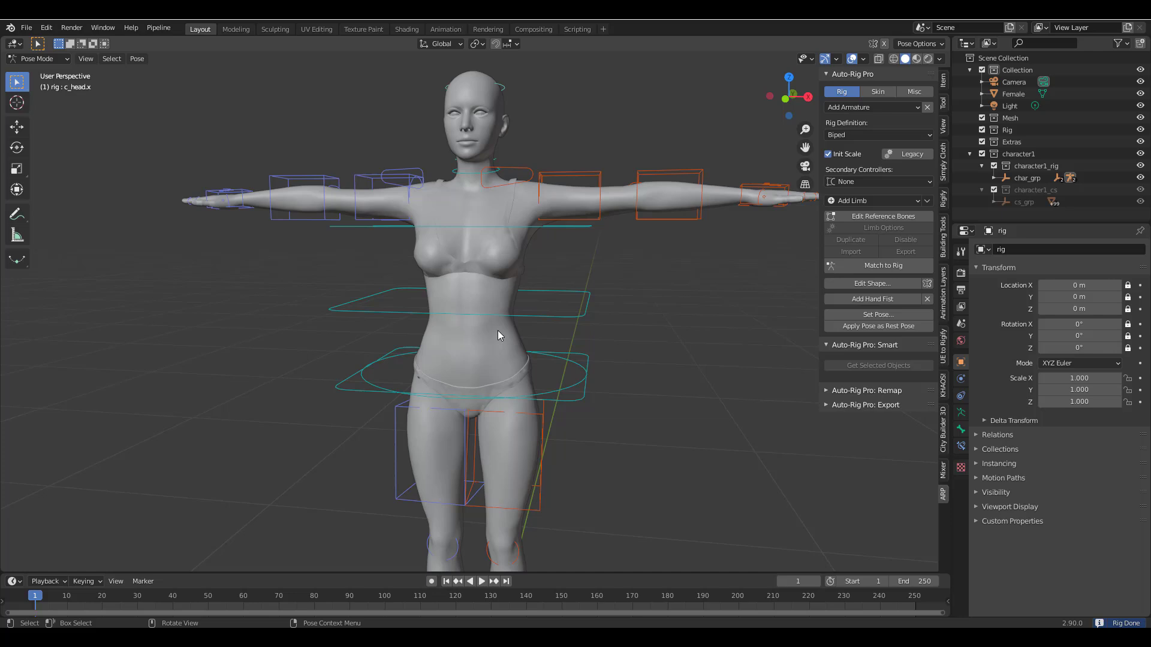
pyautogui.scroll(-4, 642, 369)
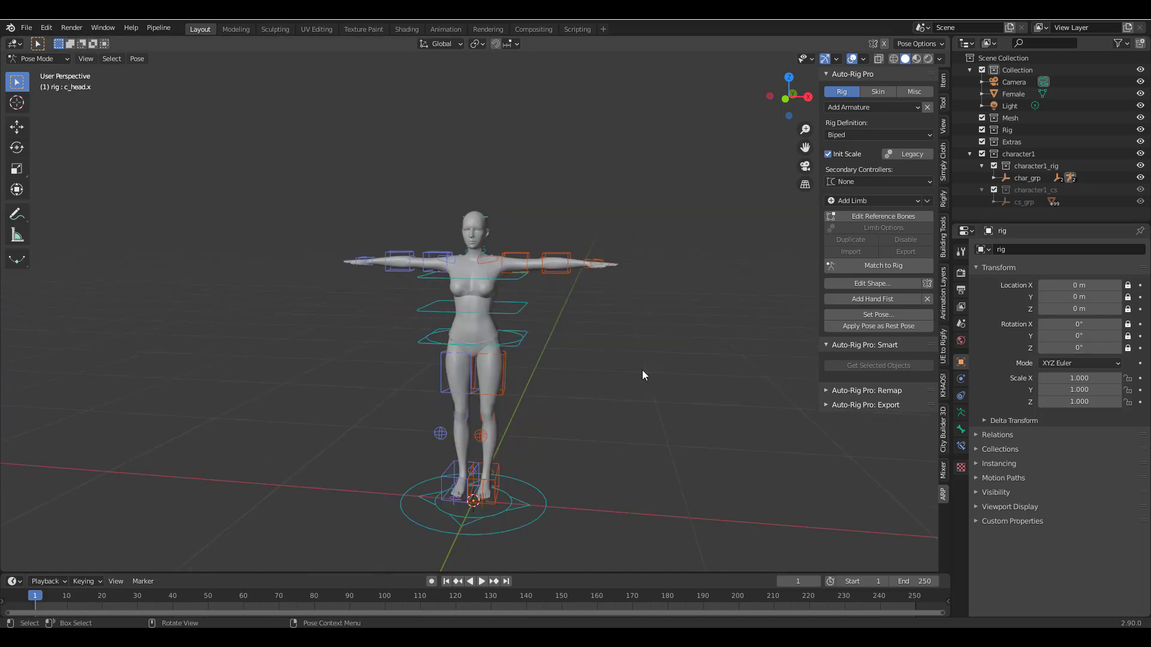
pyautogui.moveTo(642, 370); pyautogui.dragTo(564, 386, button='middle')
pyautogui.scroll(4, 642, 293)
pyautogui.keyDown('shift'); pyautogui.moveTo(641, 298); pyautogui.dragTo(506, 279, button='middle'); pyautogui.keyUp('shift')
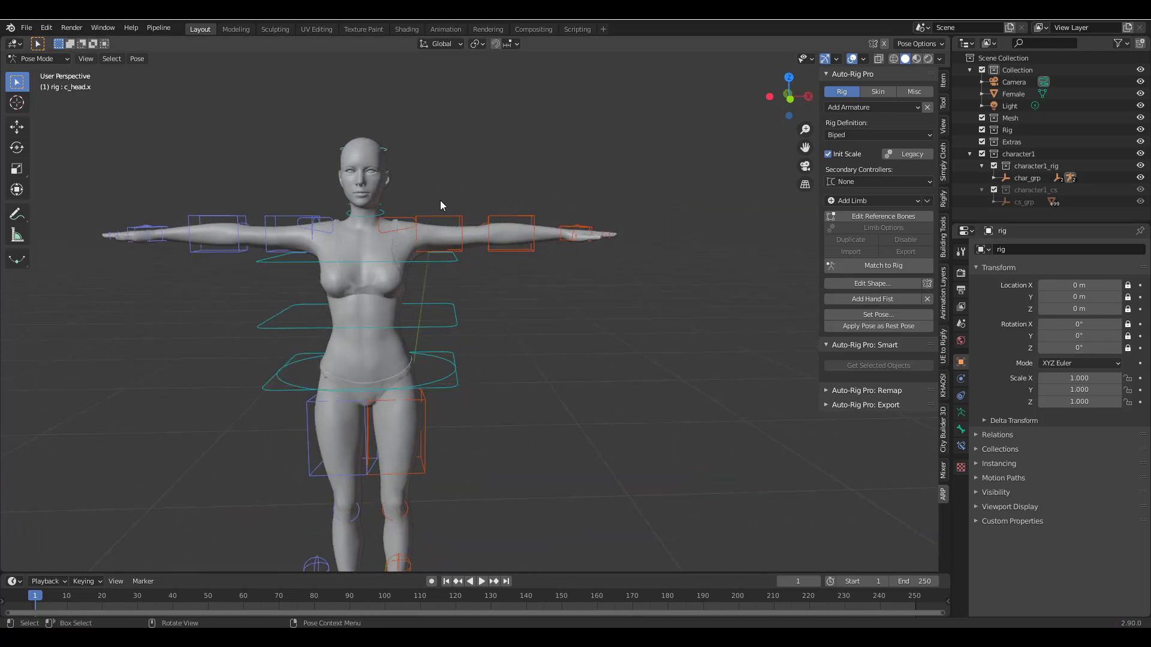
# - Try rotating the left upper arm FK control, and cancel the rotation
pyautogui.click(442, 219)
pyautogui.press('r')
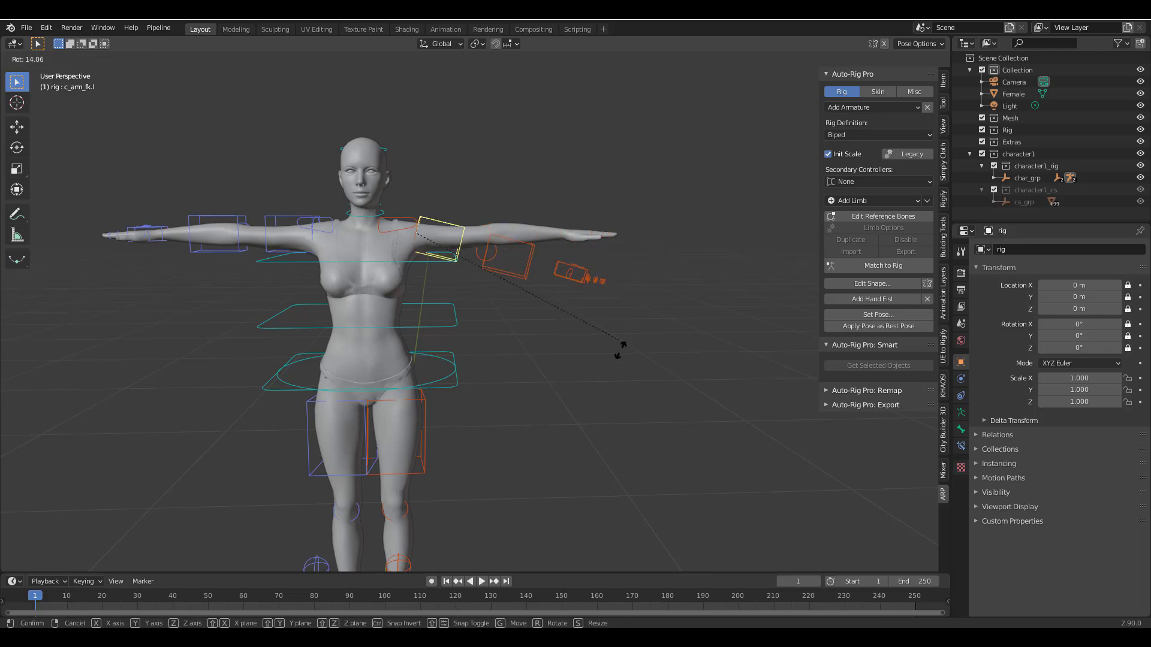
pyautogui.rightClick(617, 284)
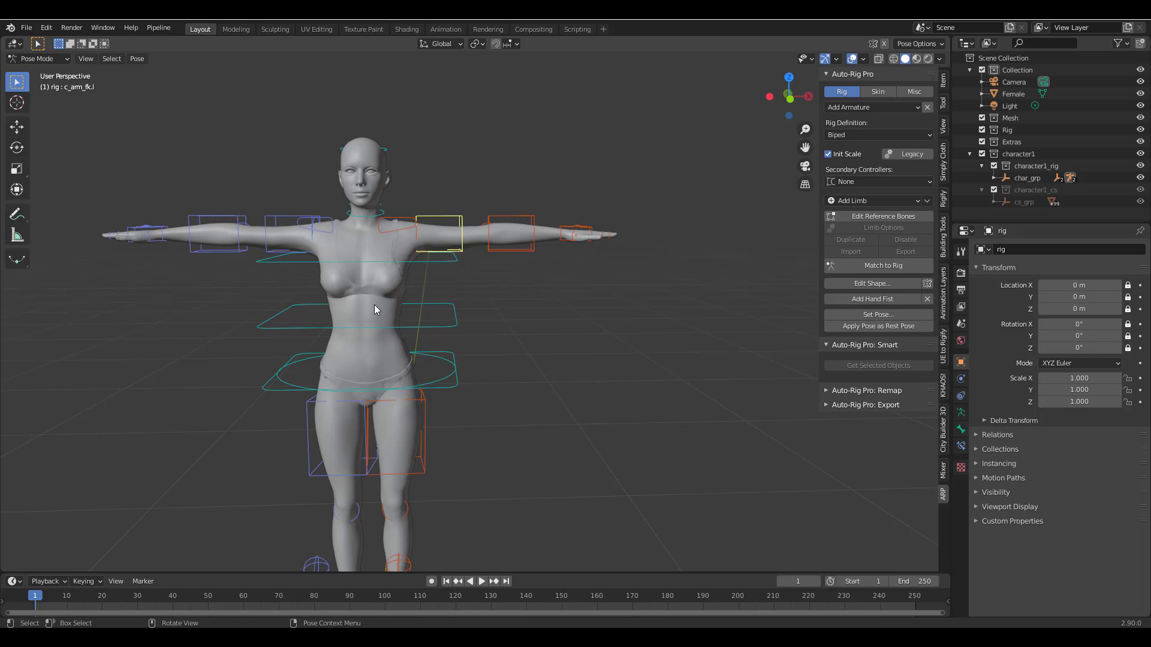
# - Switch to Object Mode and select the Female body mesh together with the rig for binding
pyautogui.scroll(-8, 374, 305)
pyautogui.scroll(5, 409, 334)
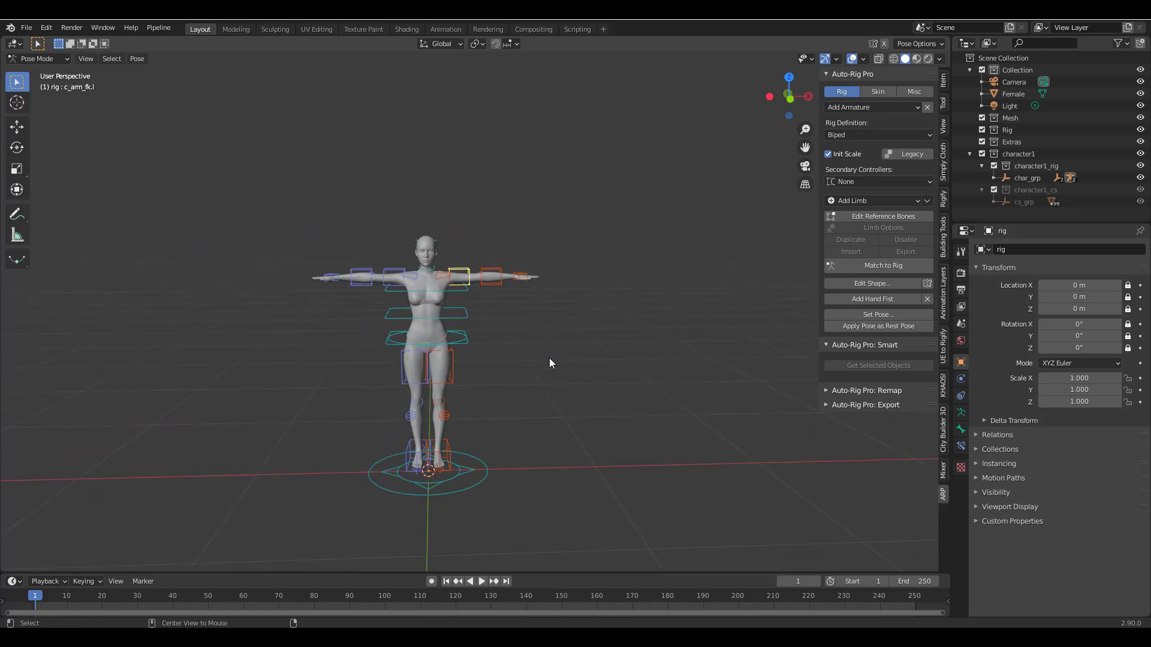
pyautogui.scroll(3, 521, 366)
pyautogui.scroll(-3, 524, 383)
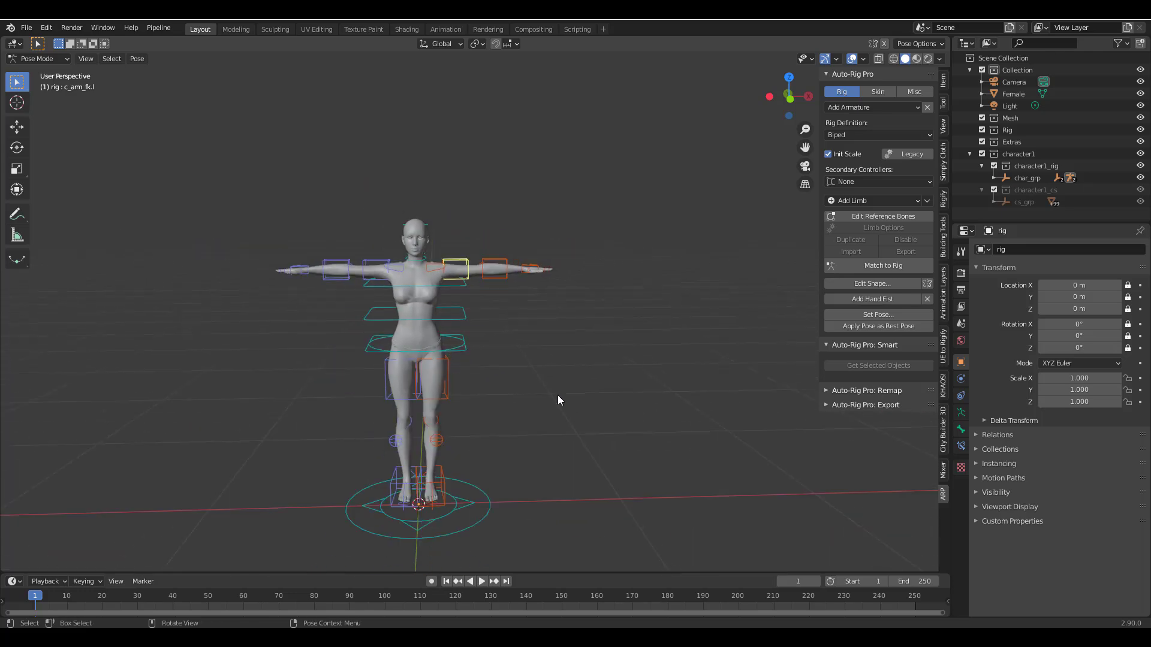
pyautogui.click(39, 59)
pyautogui.click(37, 72)
pyautogui.scroll(-3, 233, 175)
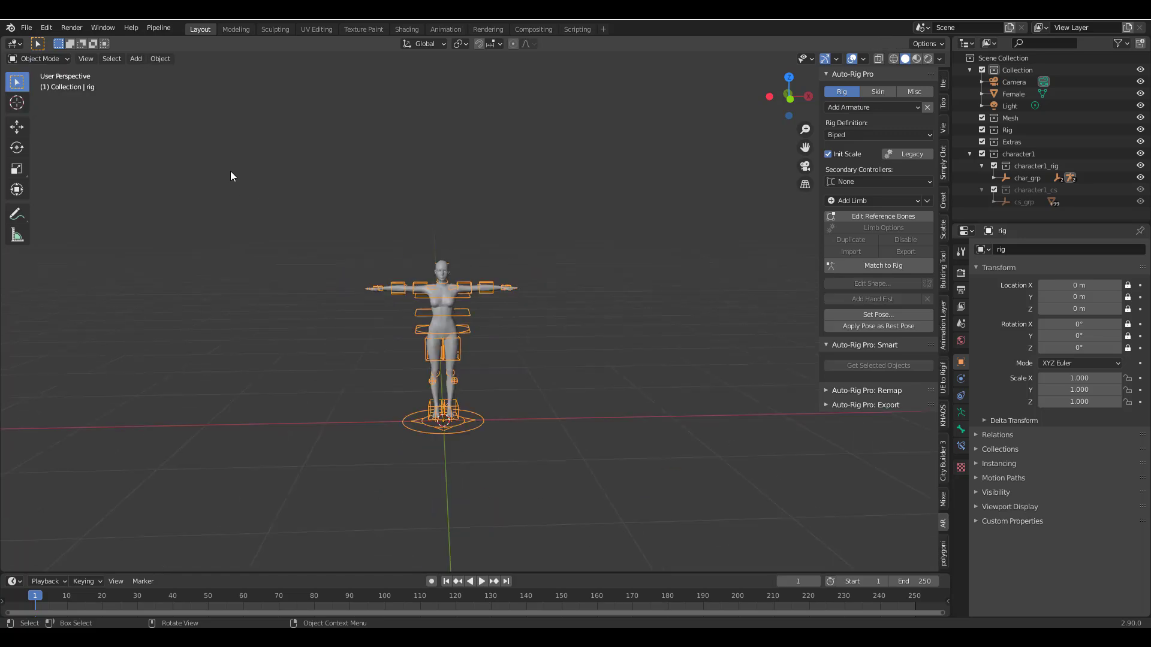
pyautogui.scroll(4, 230, 176)
pyautogui.click(230, 79)
pyautogui.moveTo(200, 65); pyautogui.dragTo(730, 587)
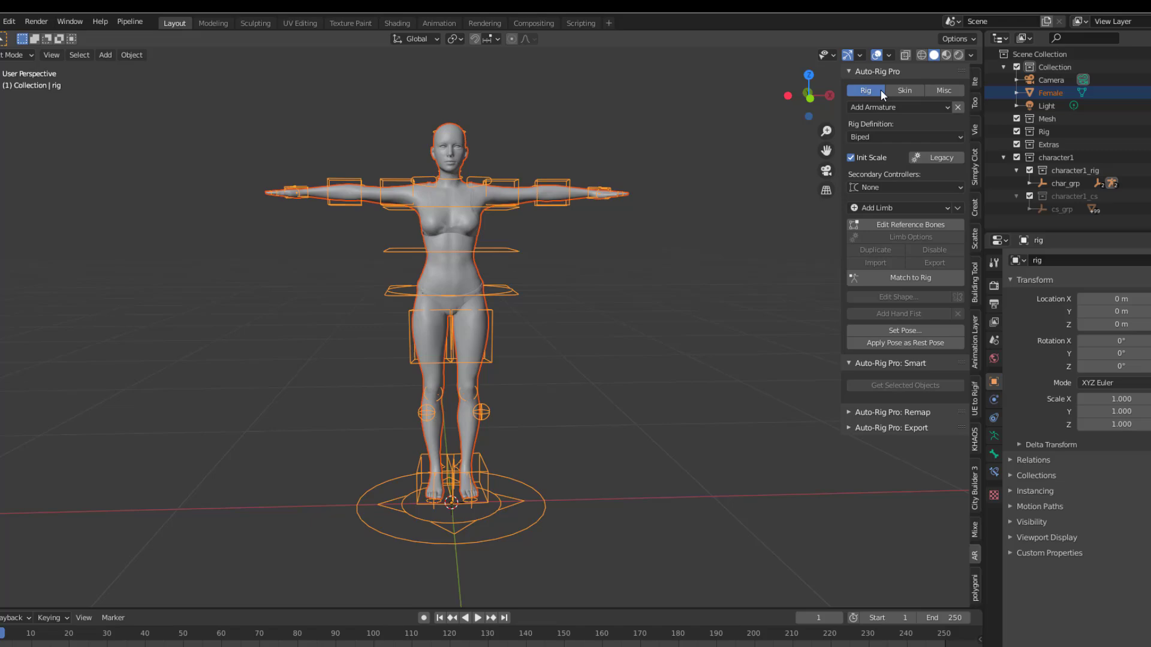
# - Bind the selected body mesh to the rig in the Skin settings with Voxelize enabled at Voxel Resolution 8
pyautogui.click(878, 91)
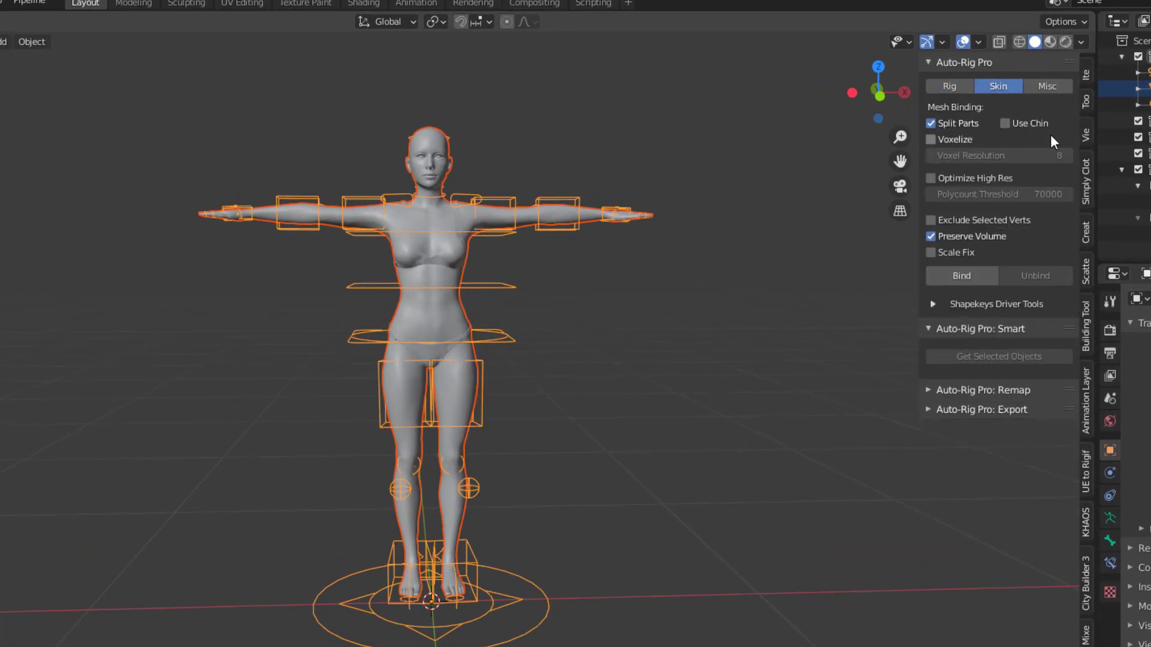
pyautogui.click(962, 139)
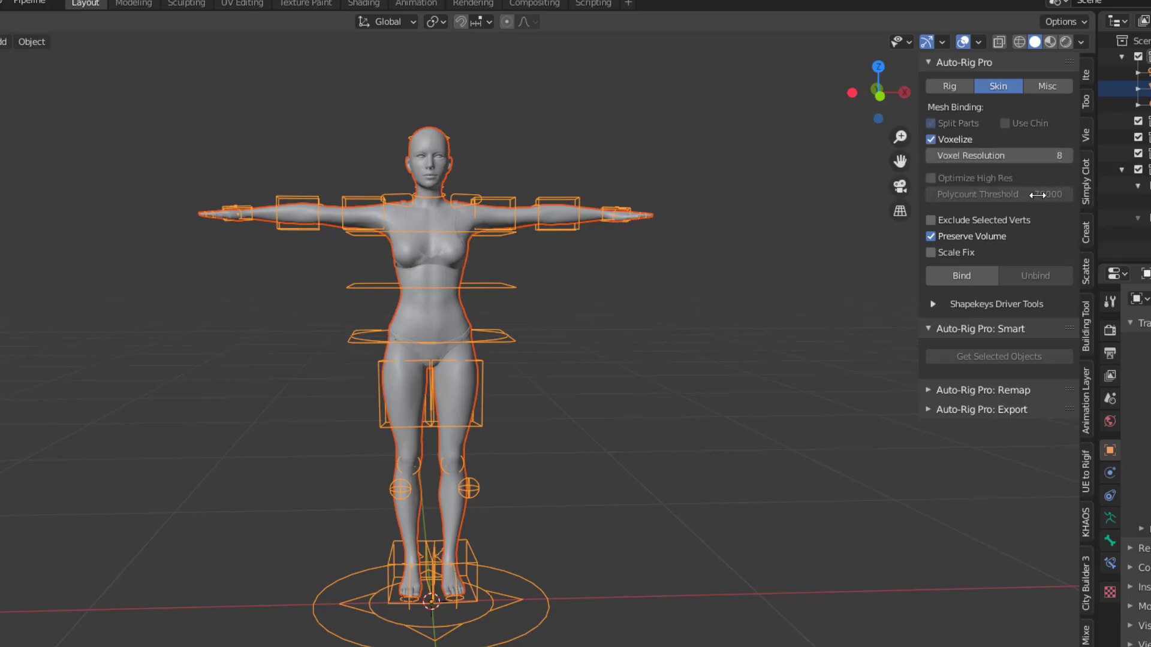
pyautogui.click(956, 276)
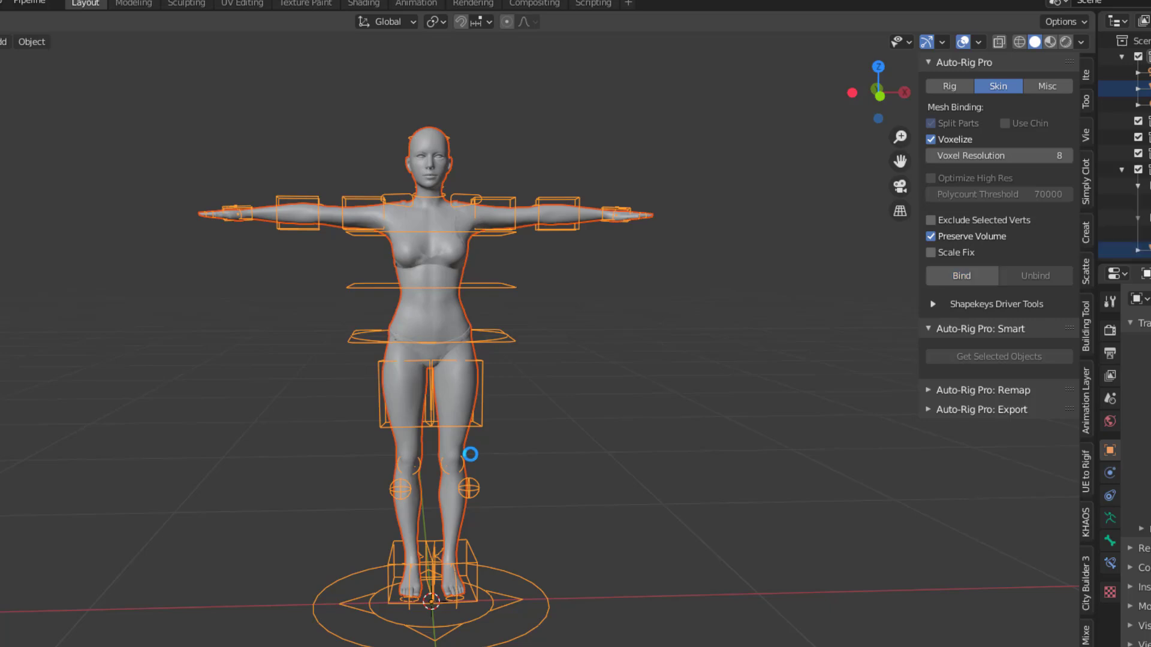
# - Switch the rig to Pose Mode and test the skinning by rotating the left upper arm control downward
pyautogui.moveTo(471, 454); pyautogui.dragTo(538, 307, button='middle')
pyautogui.scroll(5, 682, 365)
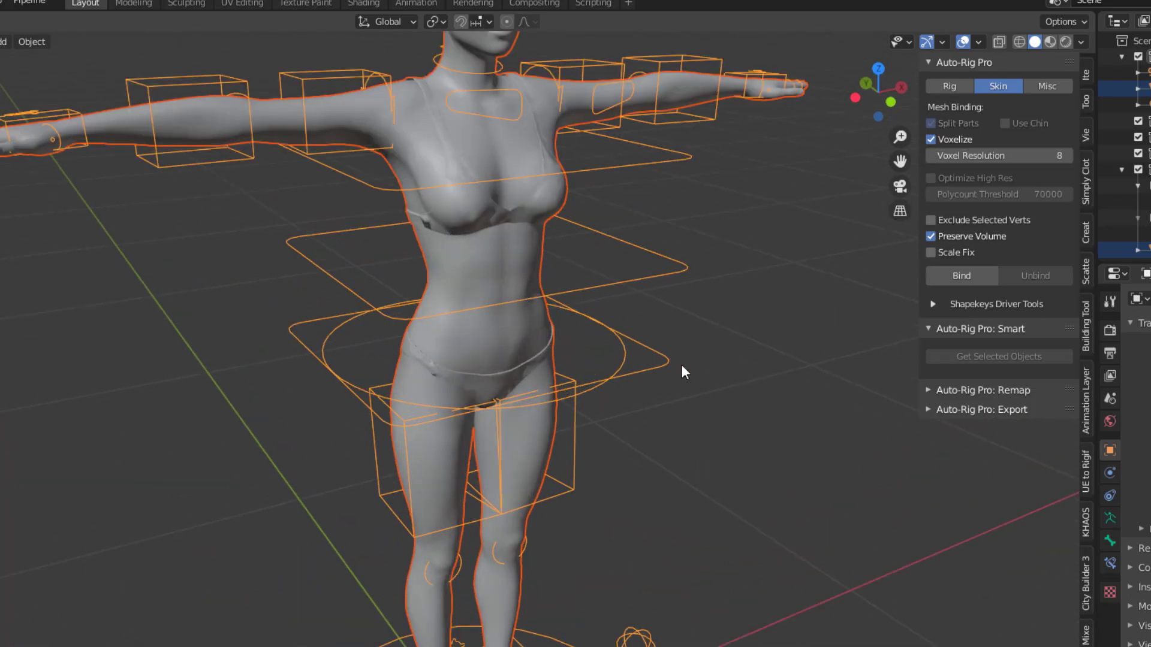
pyautogui.moveTo(682, 365); pyautogui.dragTo(617, 469, button='middle')
pyautogui.click(12, 54)
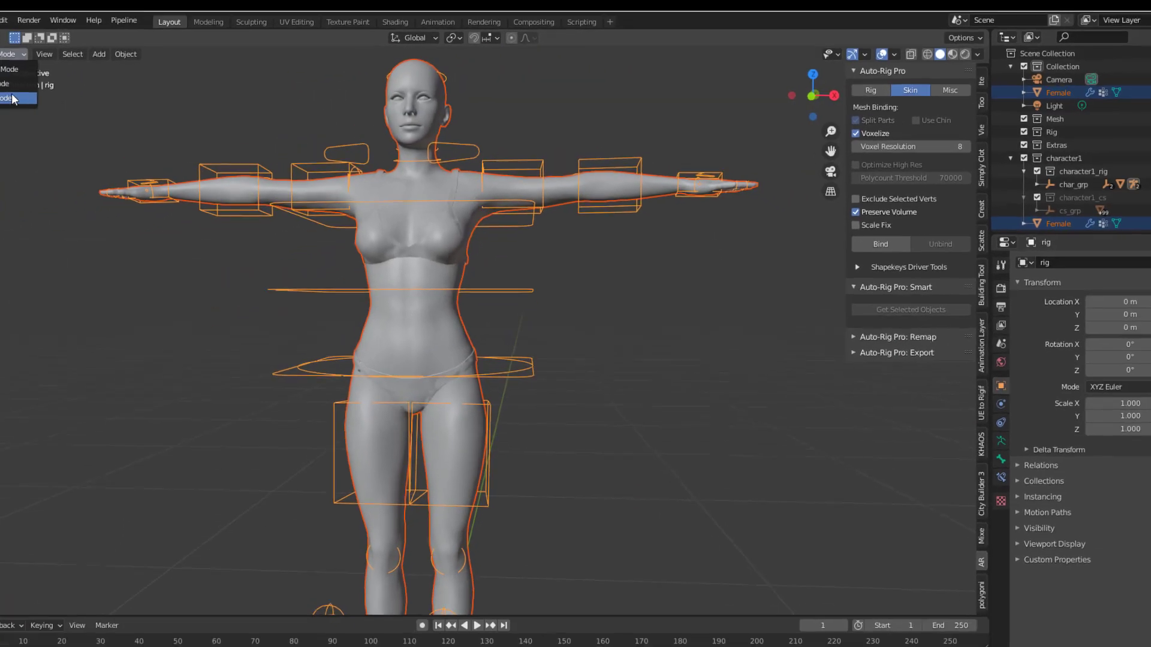
pyautogui.click(12, 98)
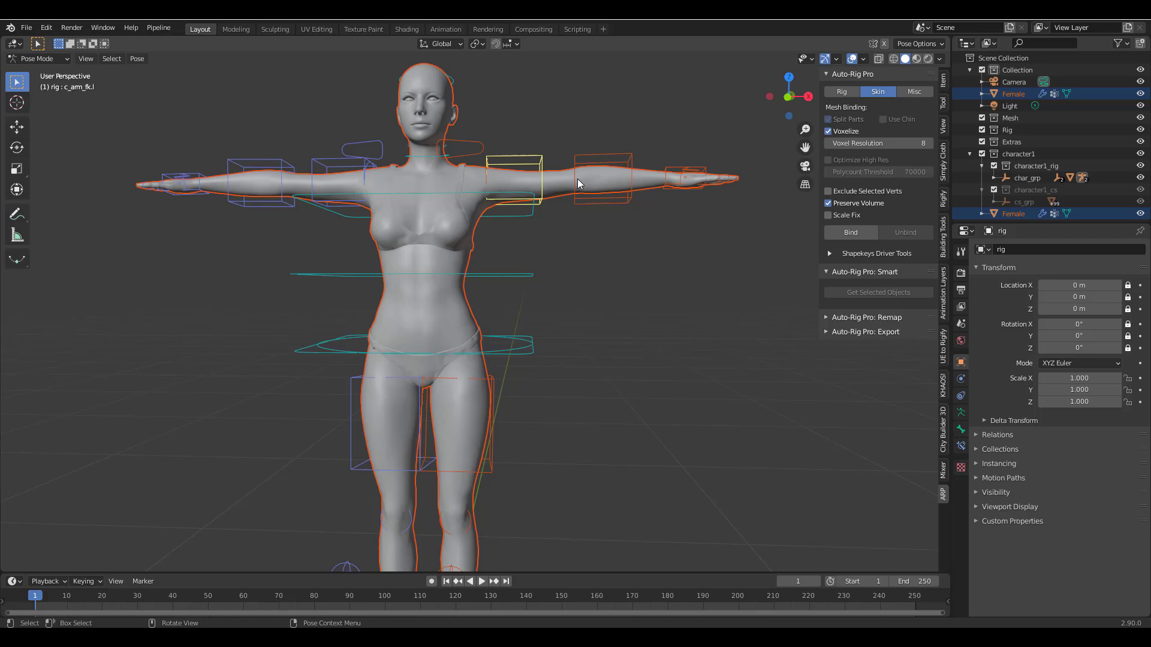
pyautogui.press('r')
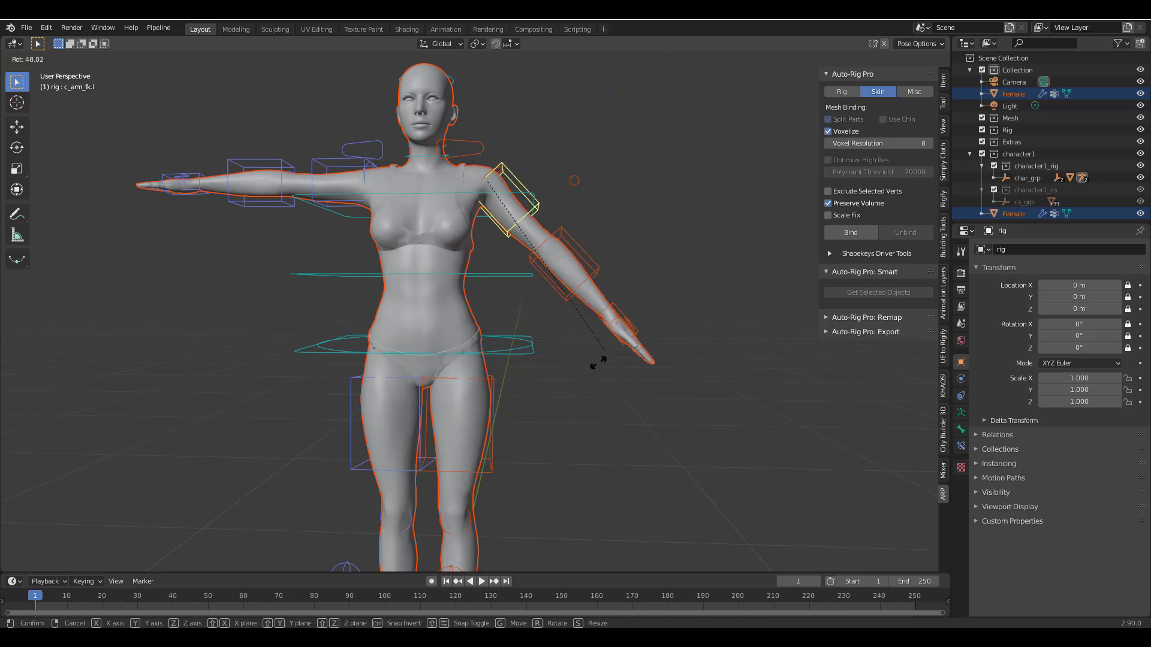
pyautogui.click(630, 263)
# - Move the left foot IK control up and forward so the knee bends and the leg lifts
pyautogui.moveTo(639, 301); pyautogui.dragTo(626, 278, button='middle')
pyautogui.scroll(2, 611, 292)
pyautogui.click(491, 450)
pyautogui.press('g')
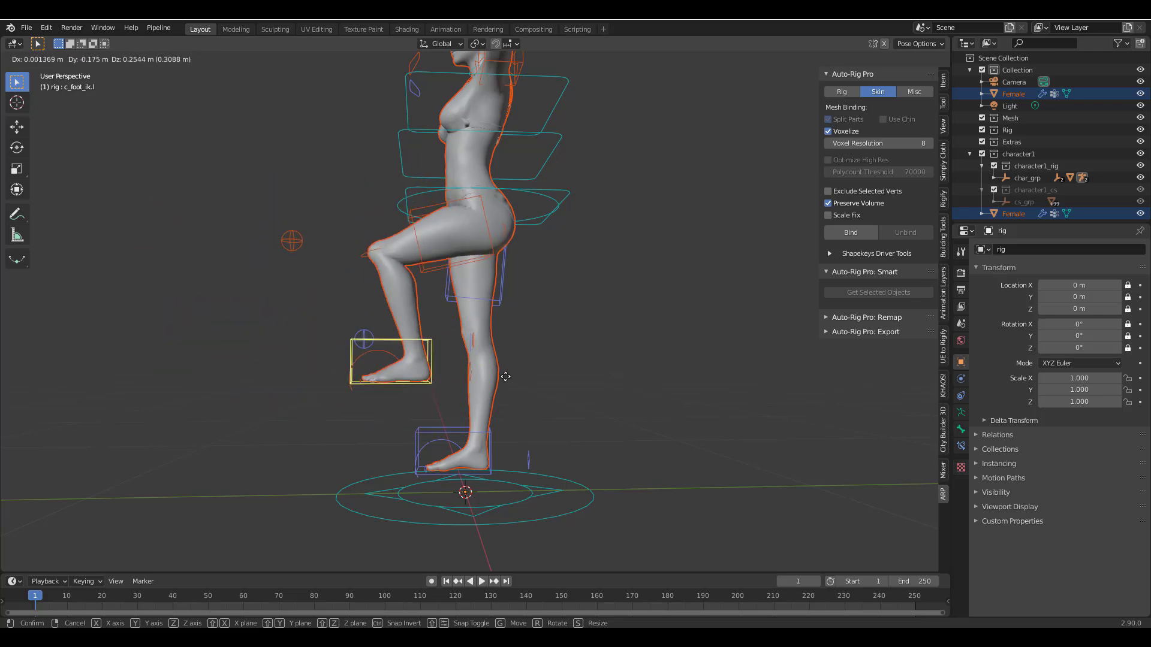
pyautogui.click(308, 407)
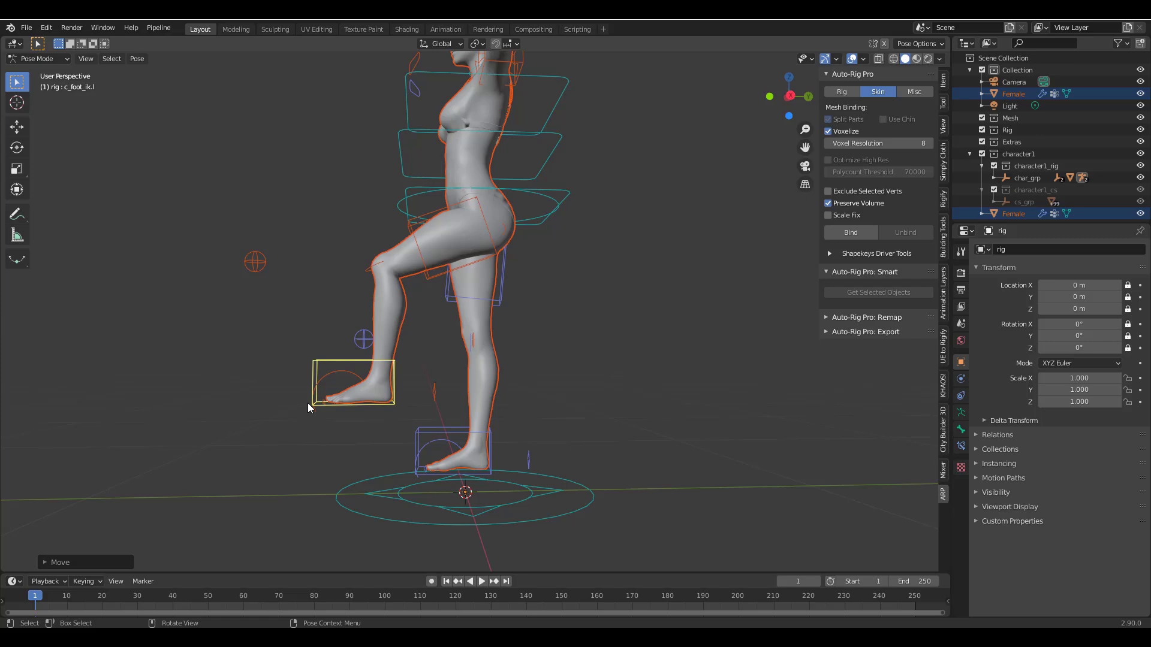
# - Return to Object Mode, select the Female body mesh and switch it to Weight Paint mode
pyautogui.moveTo(308, 406); pyautogui.dragTo(390, 306, button='middle')
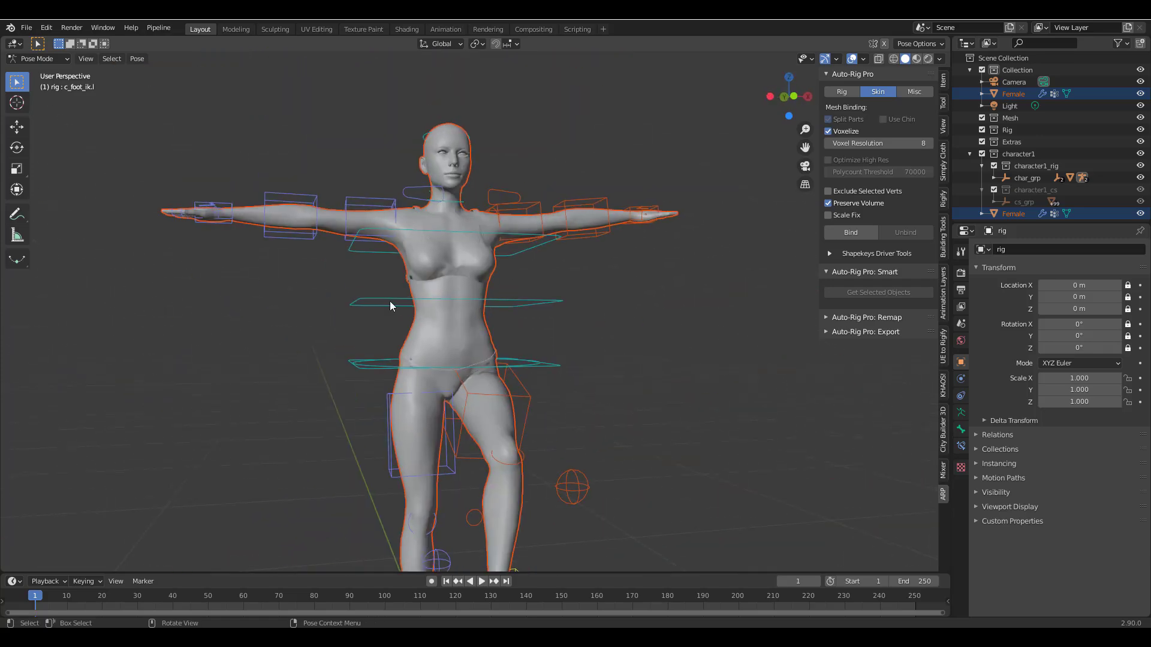
pyautogui.click(60, 58)
pyautogui.click(33, 76)
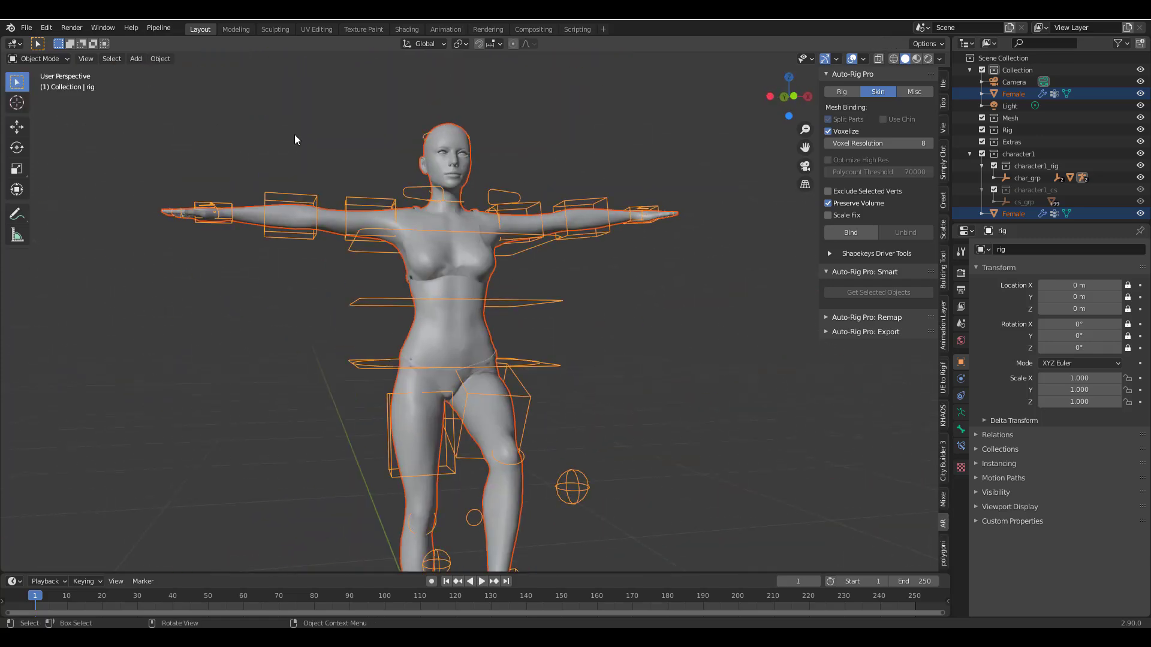
pyautogui.click(451, 290)
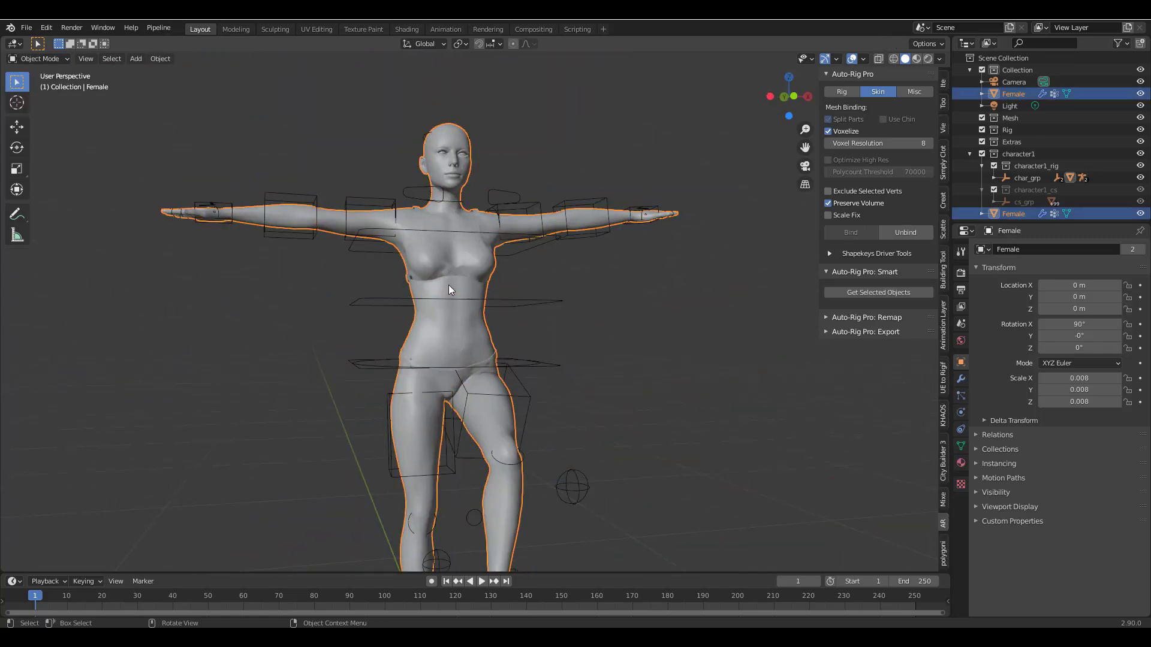
pyautogui.click(37, 59)
pyautogui.click(57, 126)
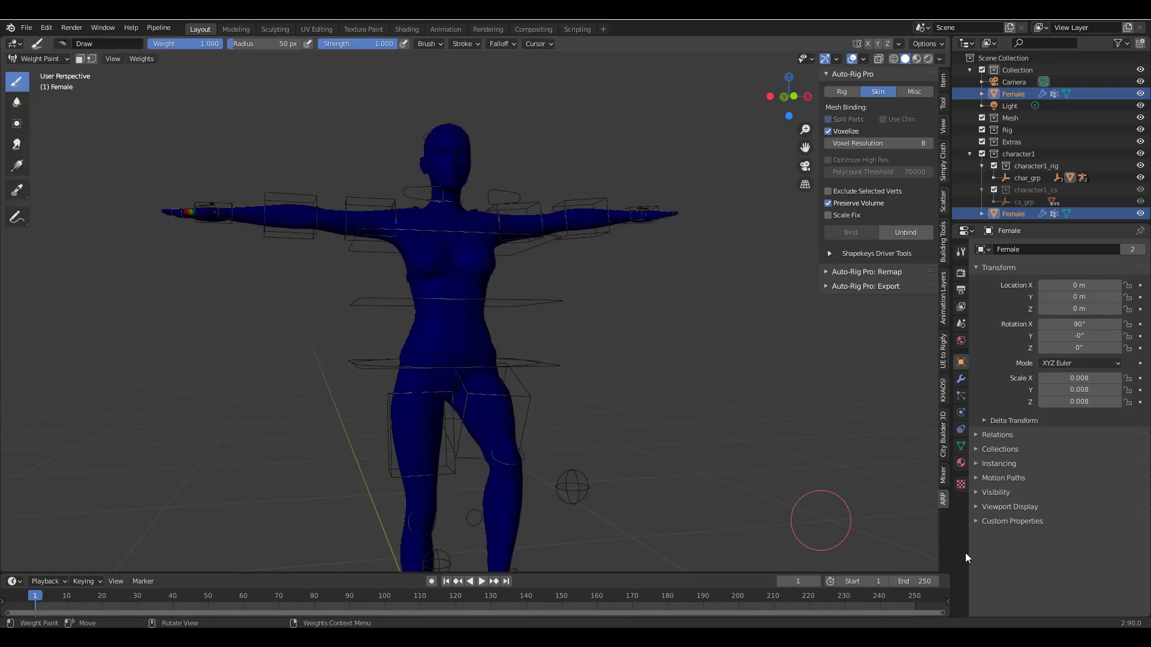
# - Inspect the painted weights of the right-hand vertex groups thumb1.r, c_index3.r and c_thumb2.r
pyautogui.click(961, 446)
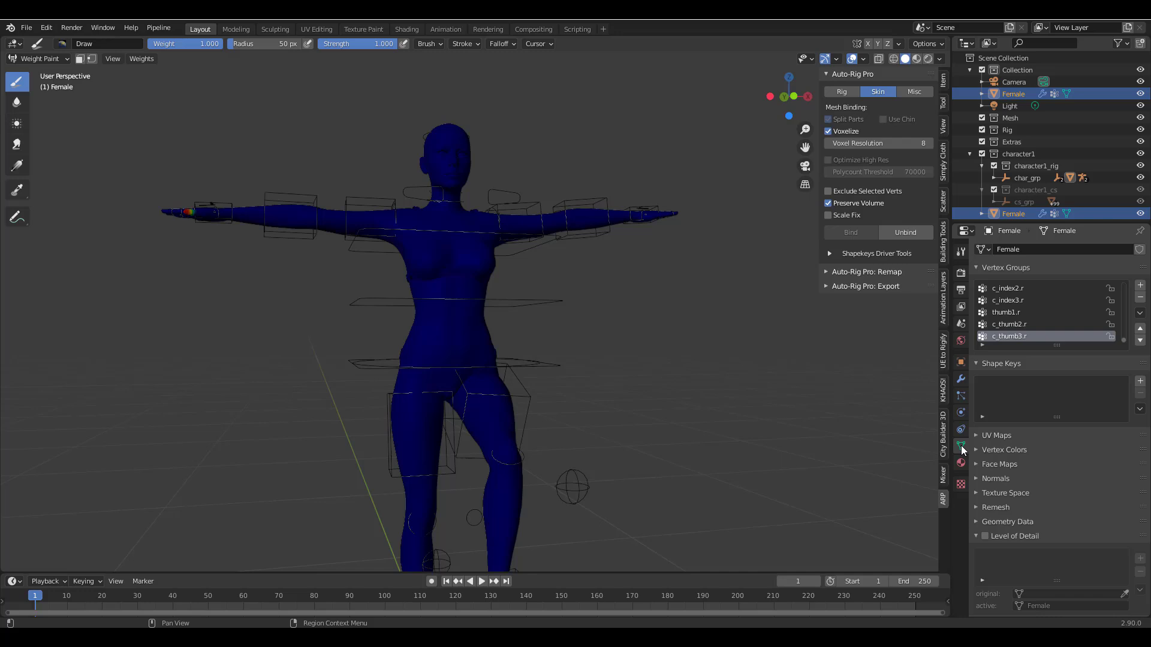
pyautogui.click(1011, 311)
pyautogui.click(1023, 299)
pyautogui.click(1028, 324)
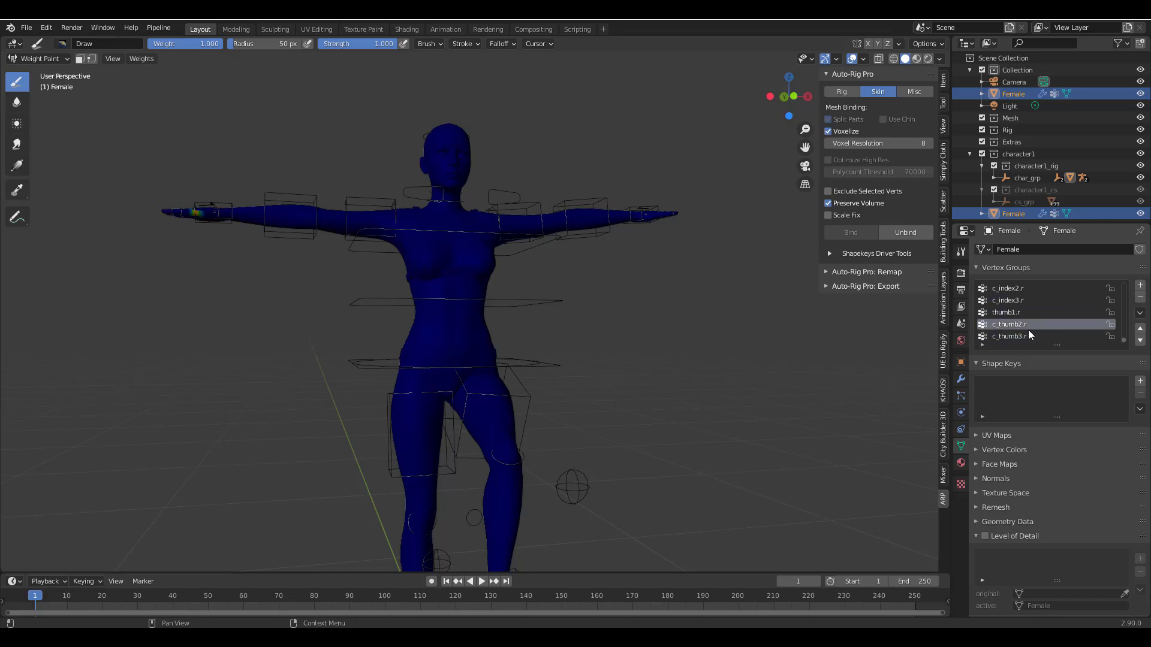
pyautogui.click(1033, 312)
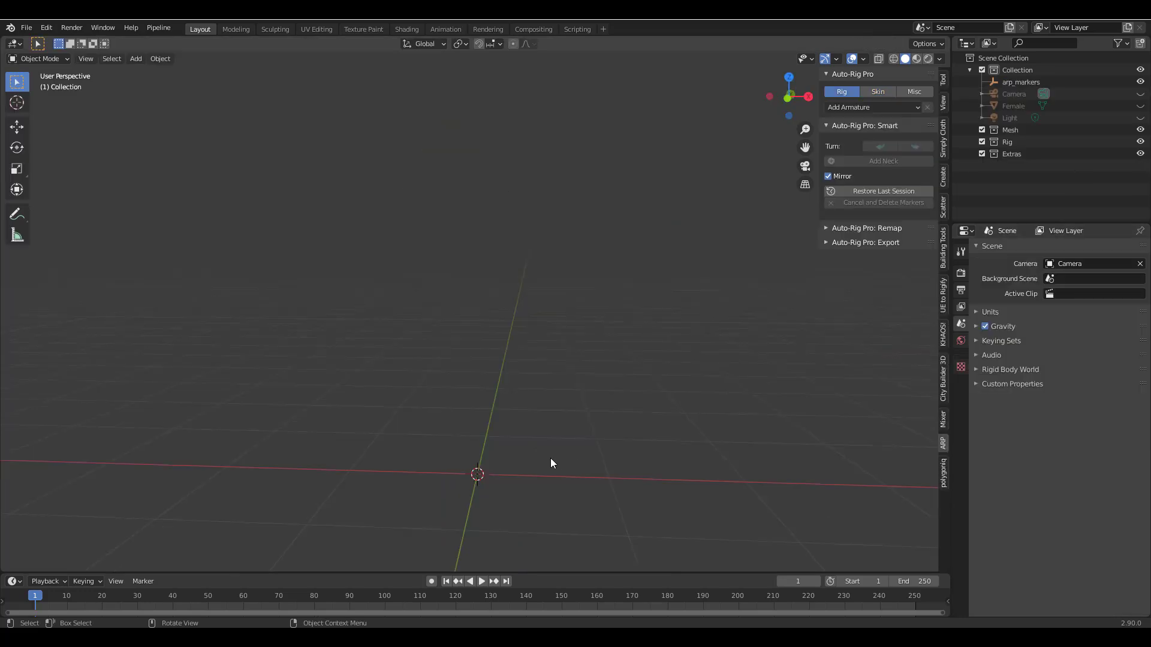
pyautogui.keyDown('shift'); pyautogui.moveTo(524, 470); pyautogui.dragTo(537, 391, button='middle'); pyautogui.keyUp('shift')
pyautogui.scroll(2, 545, 399)
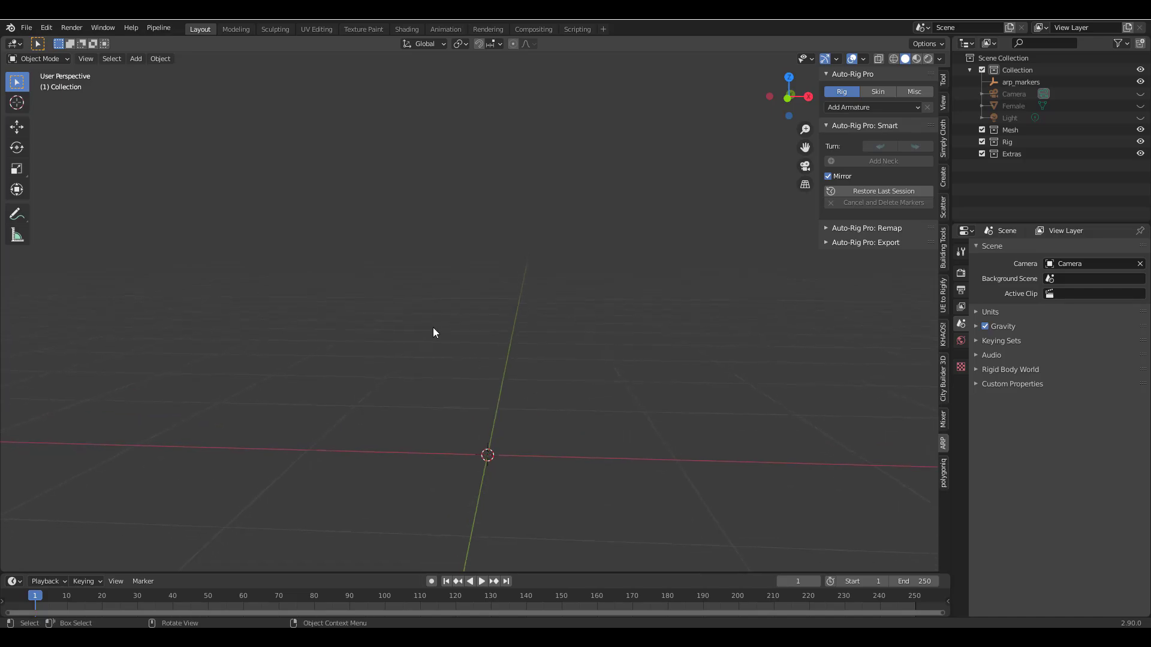
pyautogui.click(26, 27)
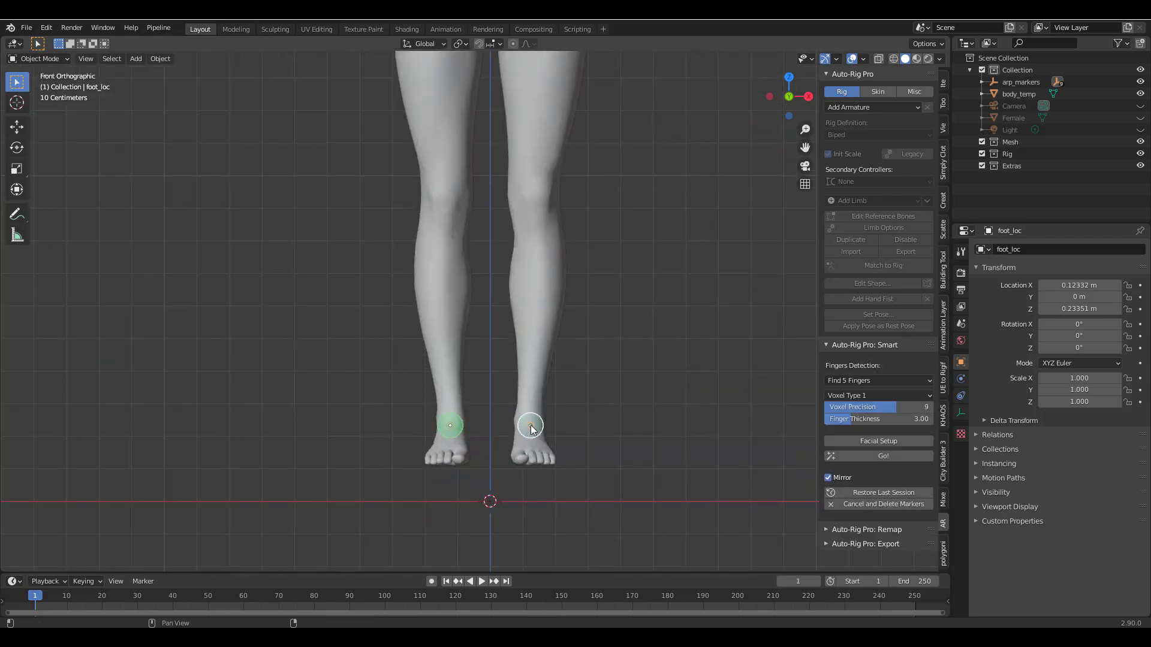
# - Raise the foot marker to about Z 0.237 m and add the Facial Setup markers to the head
pyautogui.moveTo(532, 429); pyautogui.dragTo(532, 427)
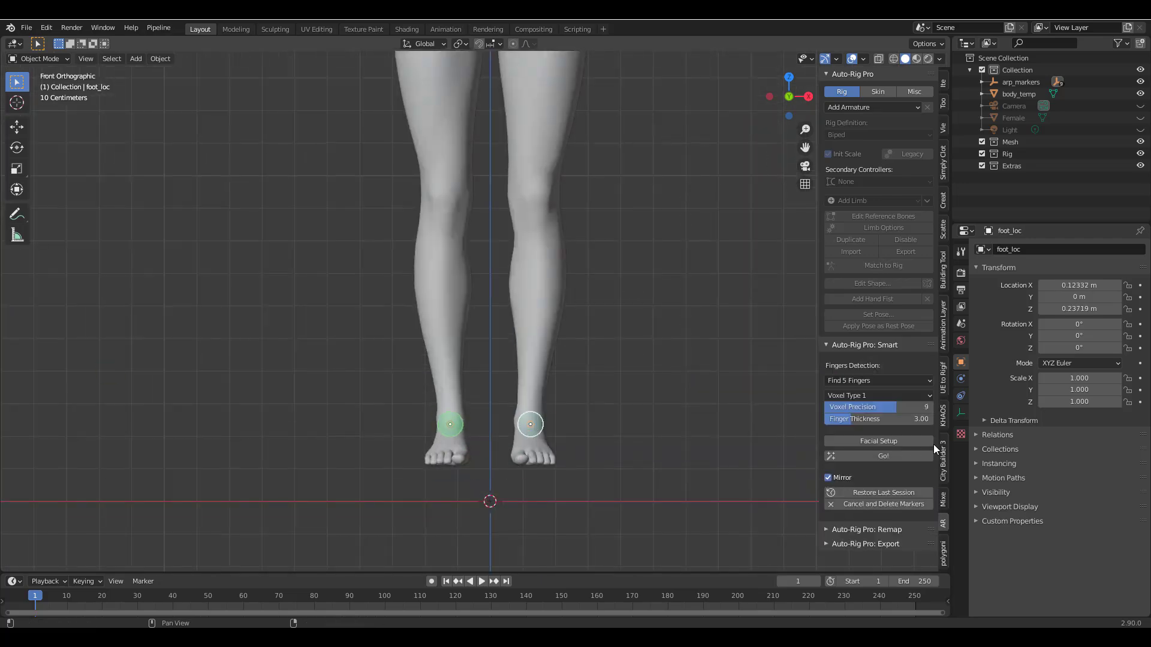
pyautogui.click(862, 441)
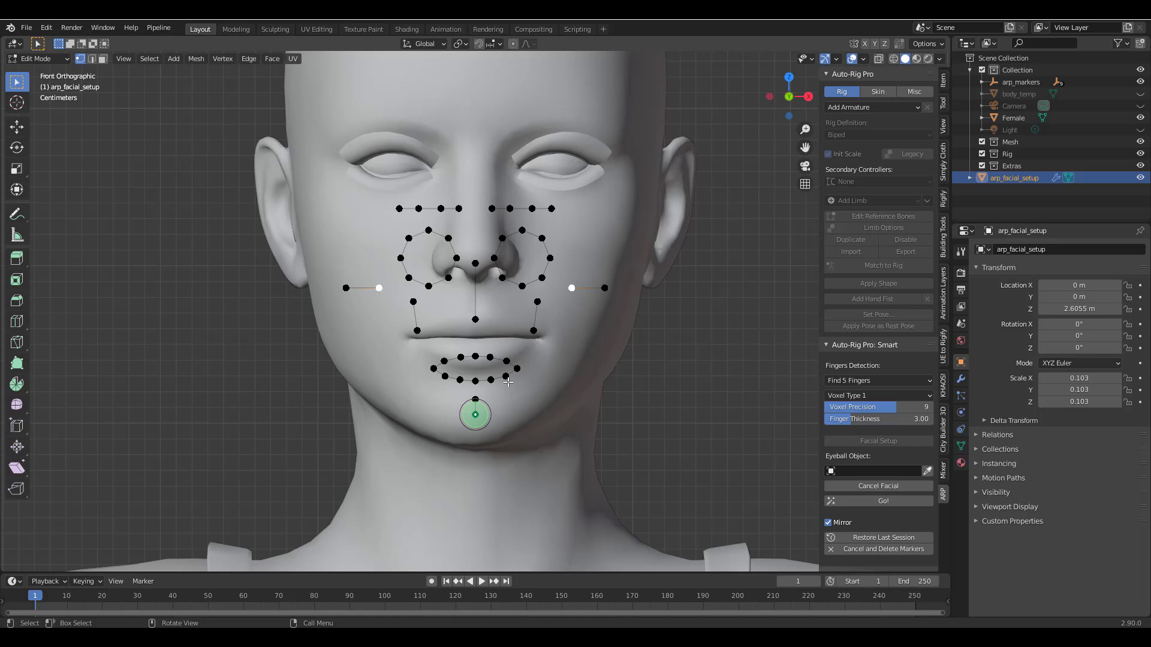
# - Select the linked mouth loop of the facial markers, move it up onto the lips and widen it to fit
pyautogui.scroll(1, 487, 371)
pyautogui.scroll(-5, 487, 365)
pyautogui.scroll(4, 487, 357)
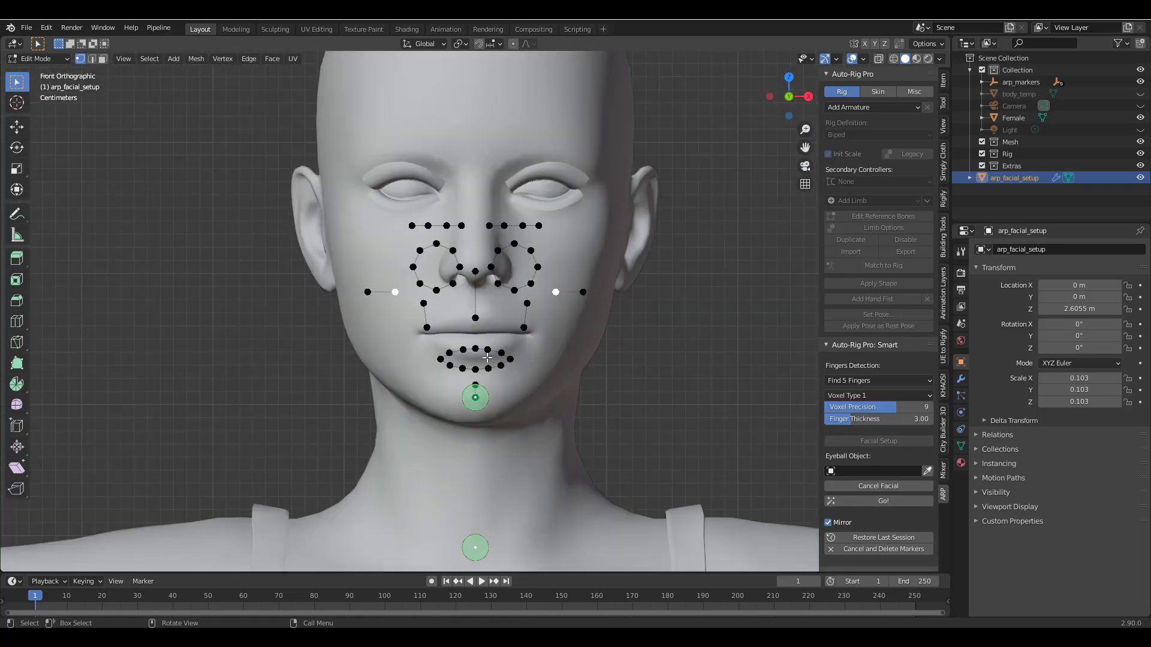
pyautogui.click(487, 356)
pyautogui.hotkey('ctrl', 'l')
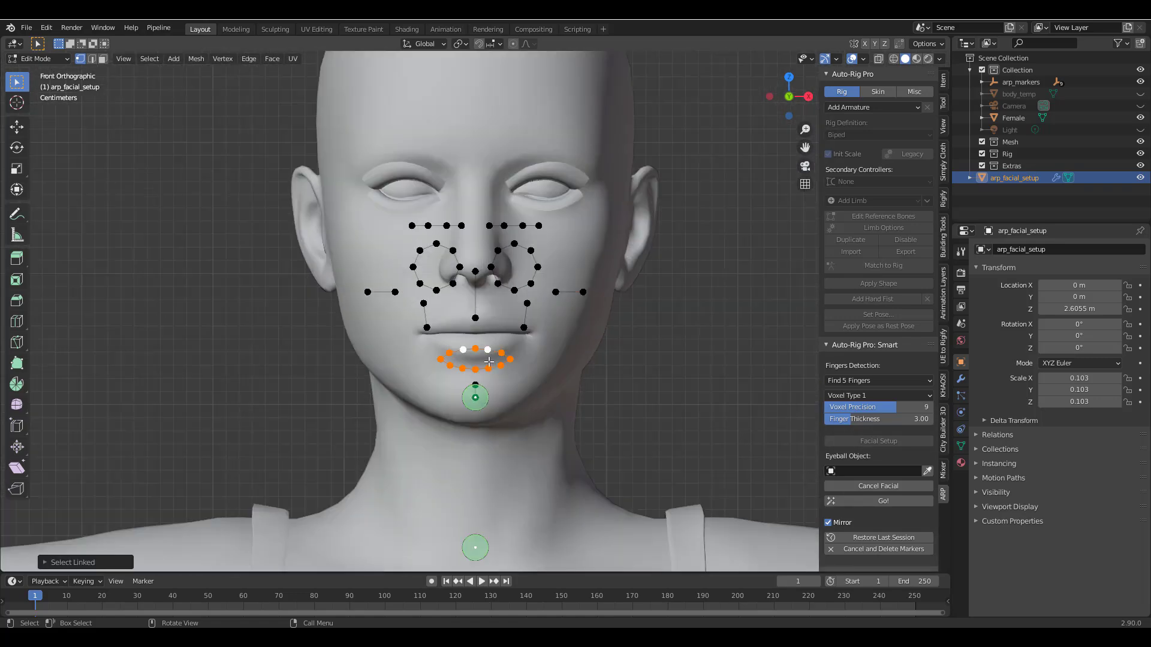
pyautogui.press('g')
pyautogui.click(498, 337)
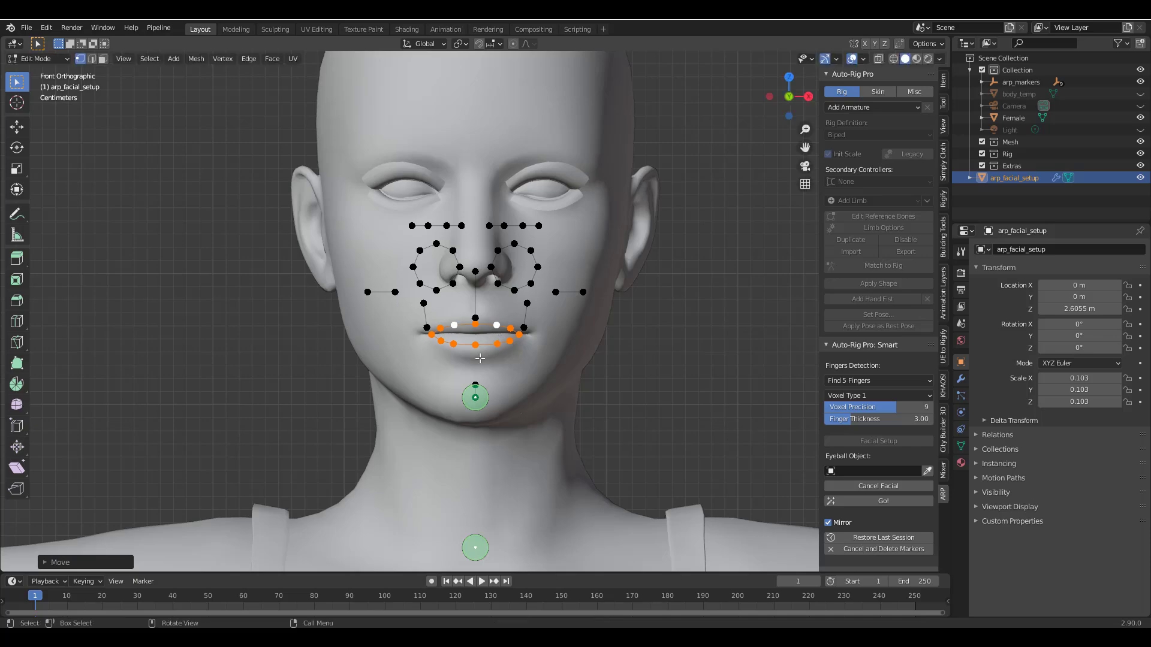
# - Move the mirrored corner points of the mouth loop outward onto the corners of the lips
pyautogui.scroll(4, 504, 339)
pyautogui.click(566, 360)
pyautogui.press('g')
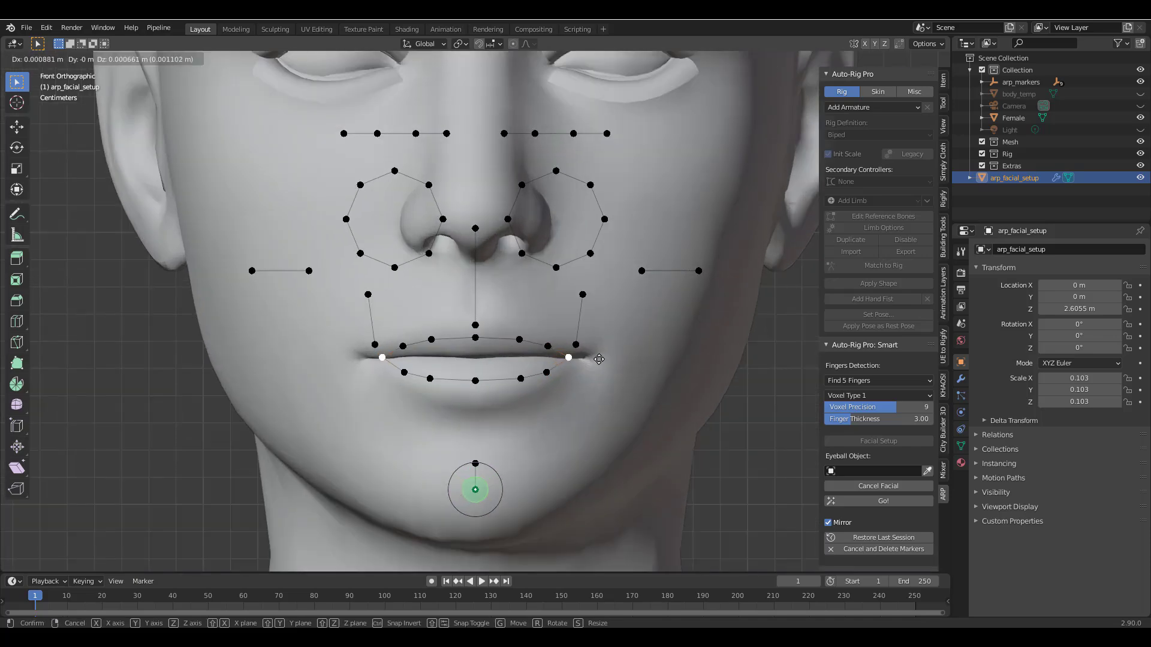
pyautogui.click(606, 363)
# - Move the outer, inner and centre points of the lower lip down along the lower lip's edge
pyautogui.click(546, 372)
pyautogui.press('g')
pyautogui.click(521, 378)
pyautogui.click(521, 378)
pyautogui.press('g')
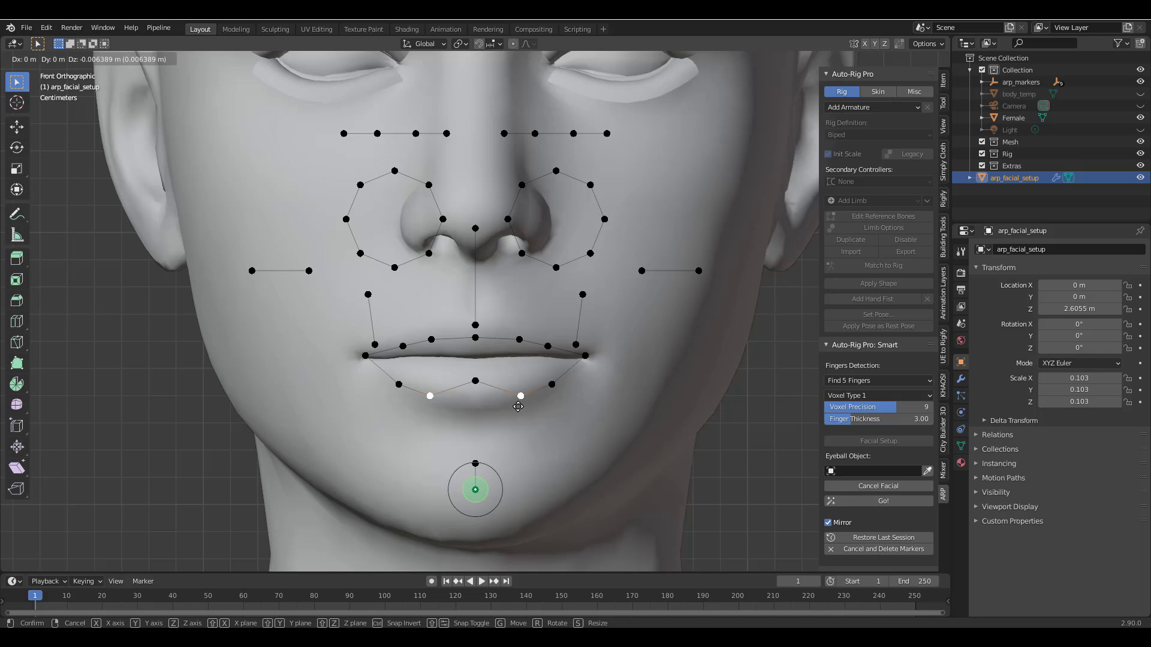
pyautogui.click(520, 407)
pyautogui.click(475, 382)
pyautogui.press('g')
pyautogui.click(475, 408)
# - Move the inner and outer mirrored upper lip points up to follow the upper lip's contour
pyautogui.click(519, 342)
pyautogui.press('g')
pyautogui.click(522, 328)
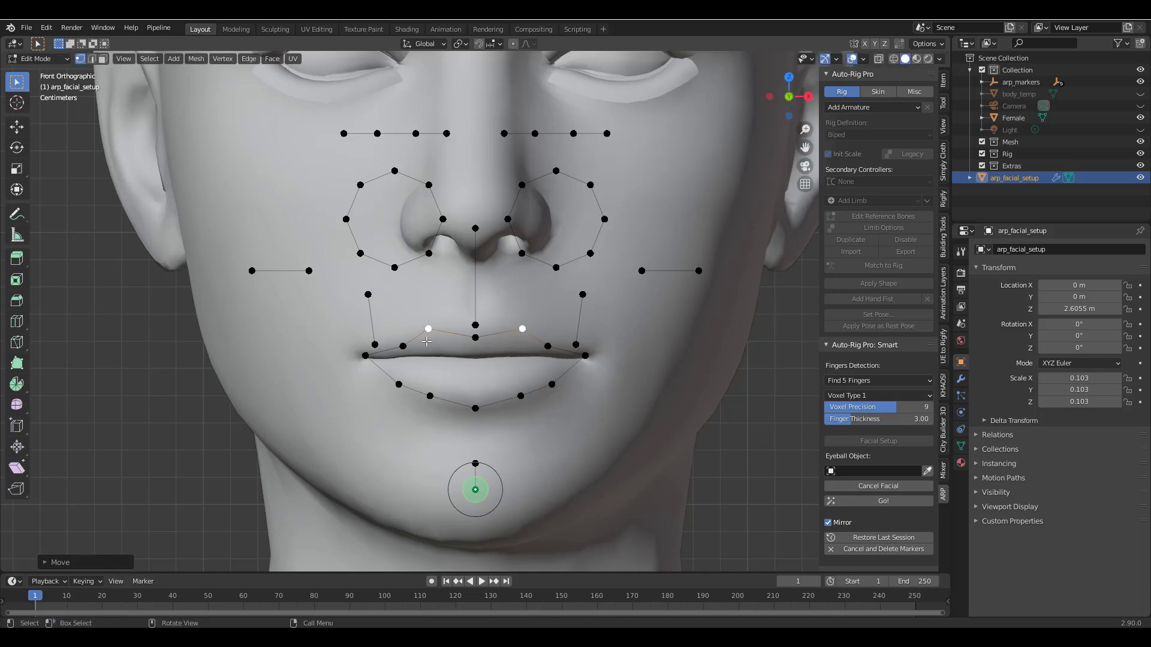
pyautogui.click(403, 346)
pyautogui.press('g')
pyautogui.click(410, 338)
# - Leave Edit Mode on the facial markers and select the Female body mesh
pyautogui.press('Tab')
pyautogui.click(246, 359)
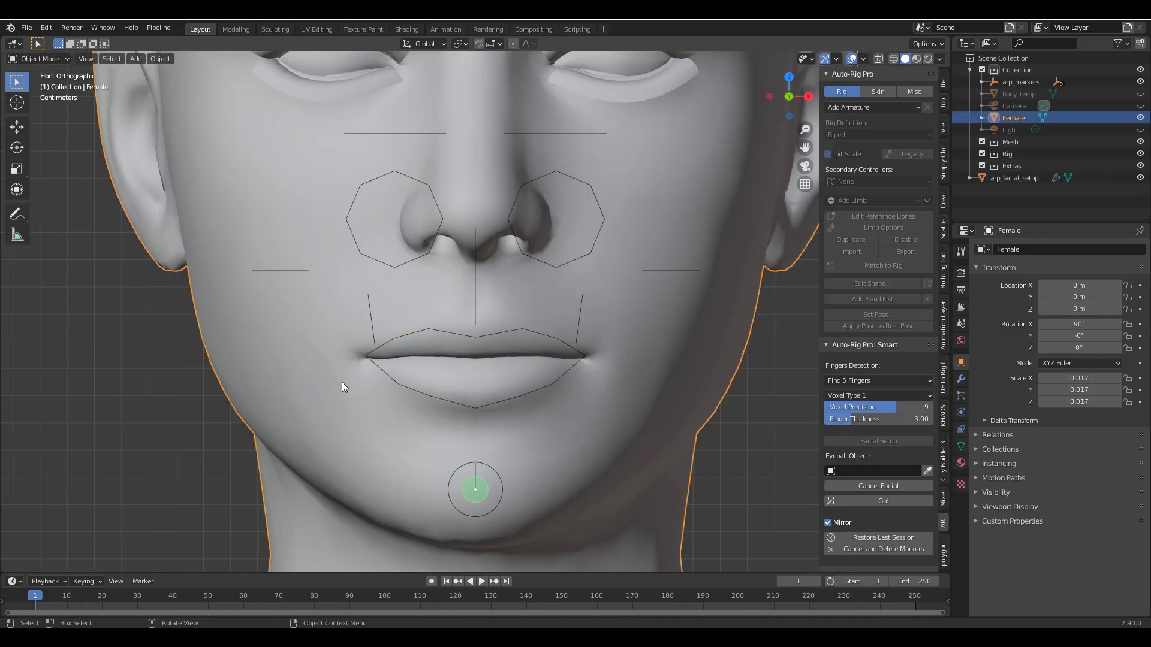
pyautogui.scroll(-3, 341, 383)
pyautogui.scroll(2, 396, 343)
pyautogui.scroll(-2, 413, 336)
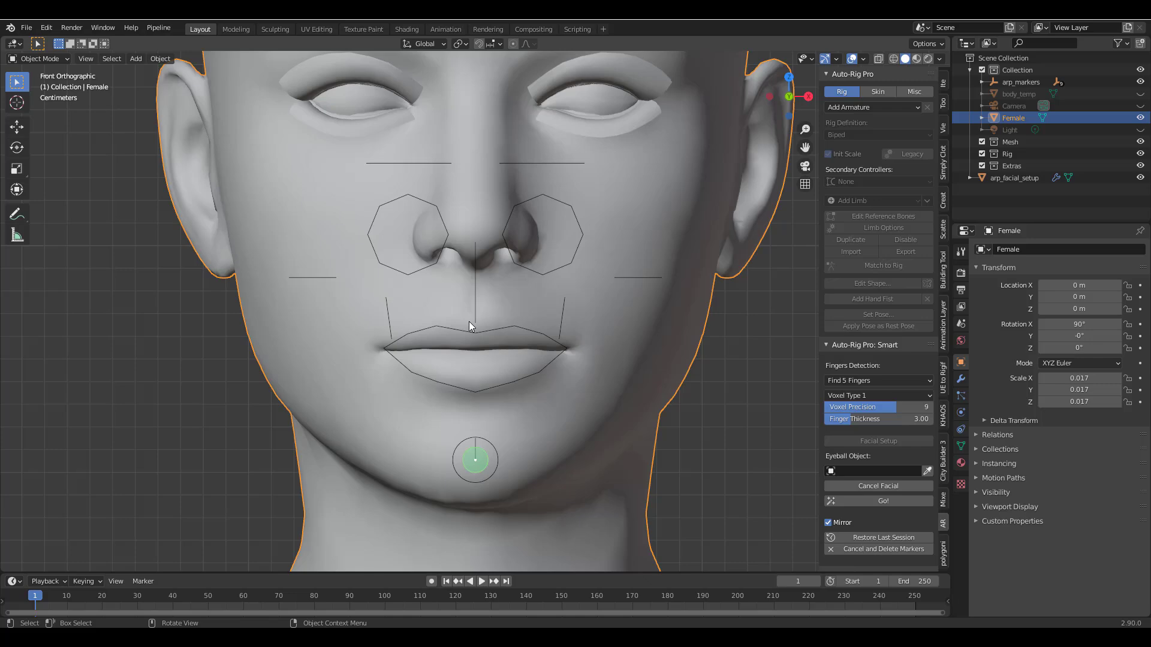
pyautogui.keyDown('shift'); pyautogui.moveTo(643, 333); pyautogui.dragTo(636, 448, button='middle'); pyautogui.keyUp('shift')
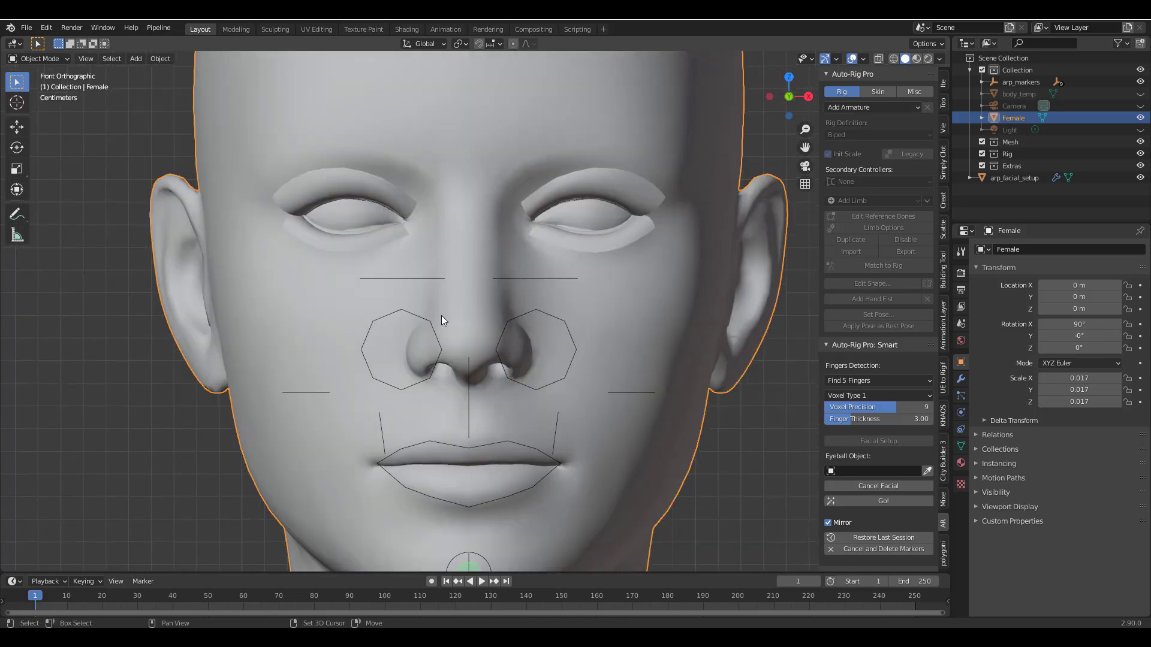
# - Select both eyeballs in the Female mesh with Select Linked, separate them into their own object and return to Object Mode
pyautogui.press('Tab')
pyautogui.keyDown('ctrl'); pyautogui.click(355, 214); pyautogui.keyUp('ctrl')
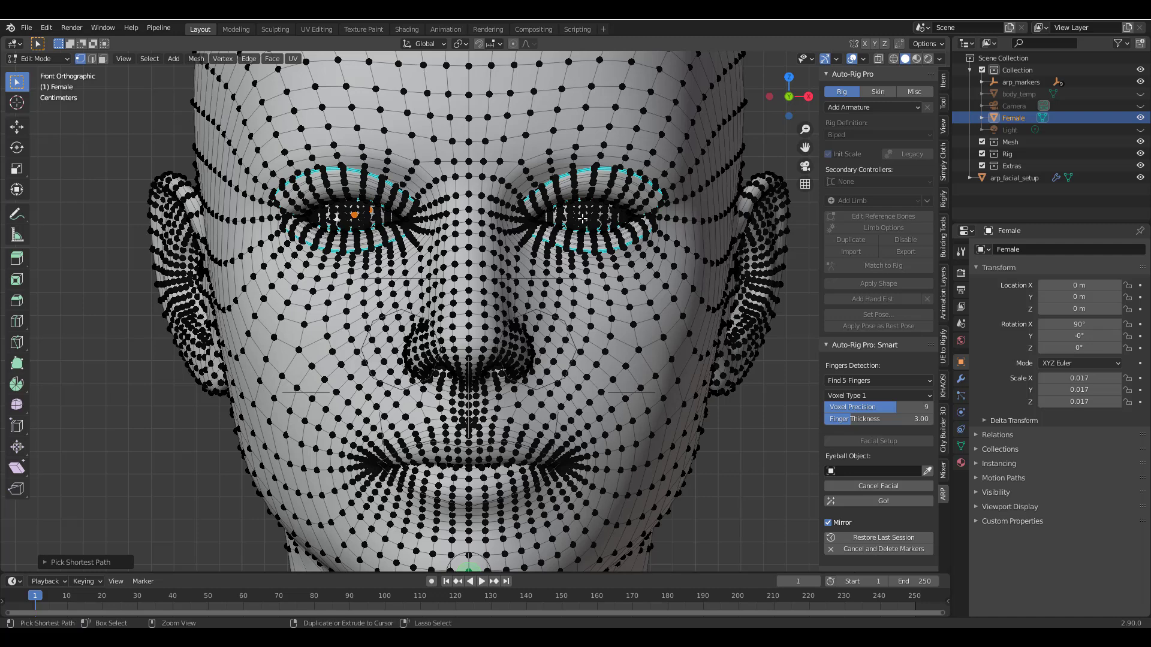
pyautogui.keyDown('ctrl'); pyautogui.click(616, 213); pyautogui.keyUp('ctrl')
pyautogui.hotkey('ctrl', 'l')
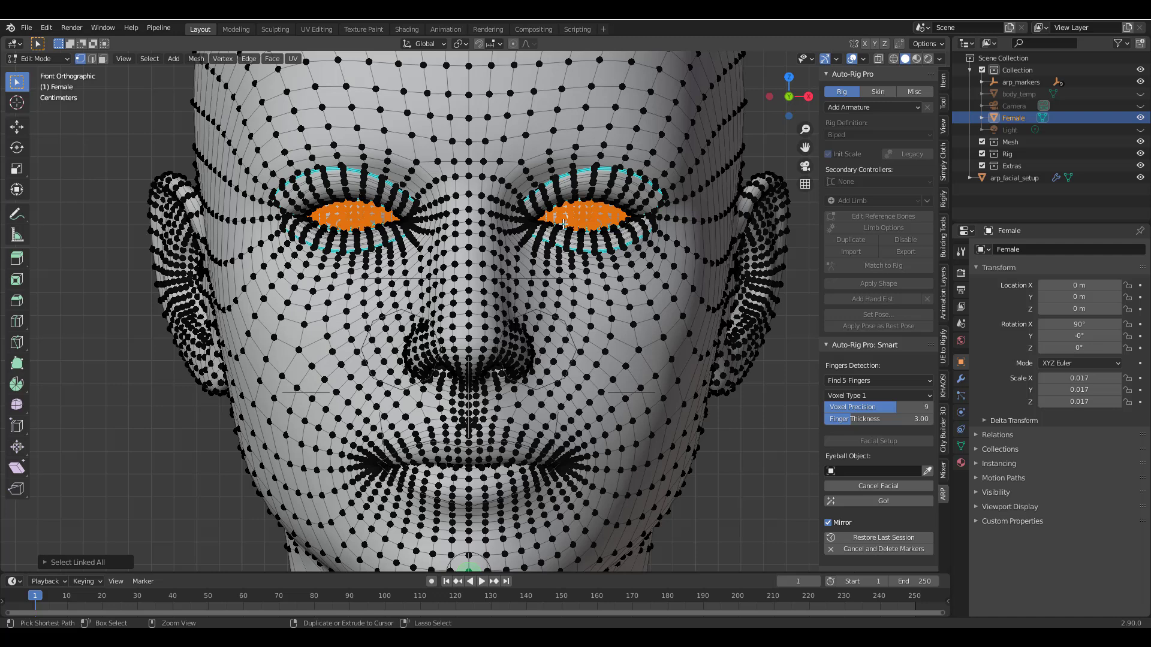
pyautogui.rightClick(110, 289)
pyautogui.moveTo(120, 311)
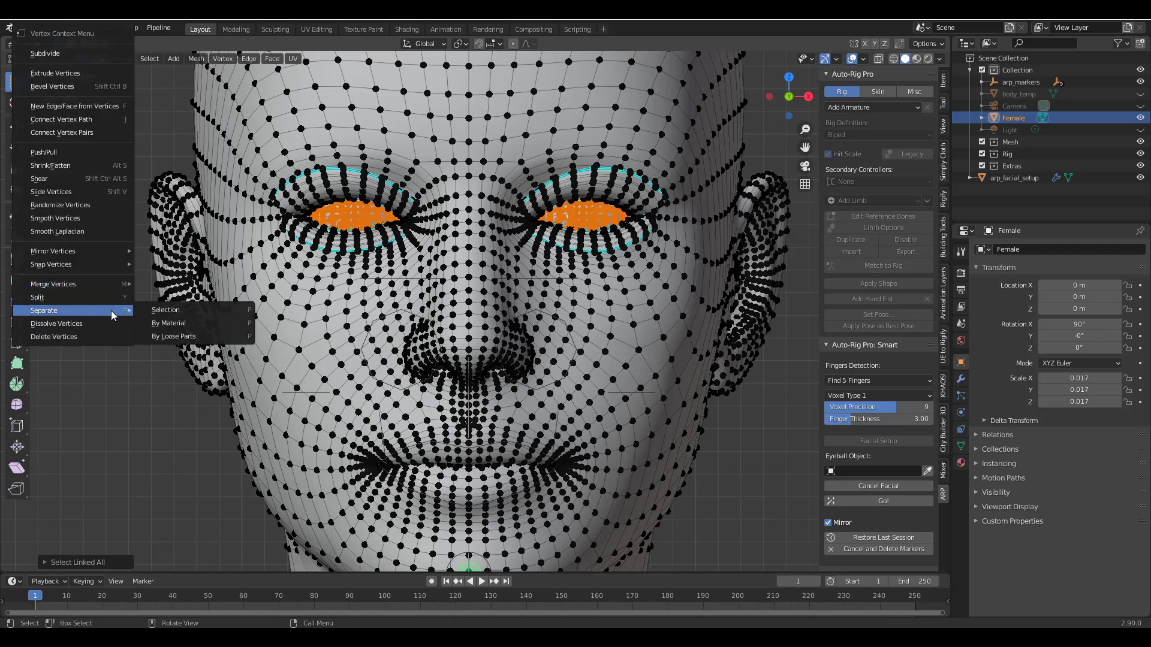
pyautogui.click(166, 310)
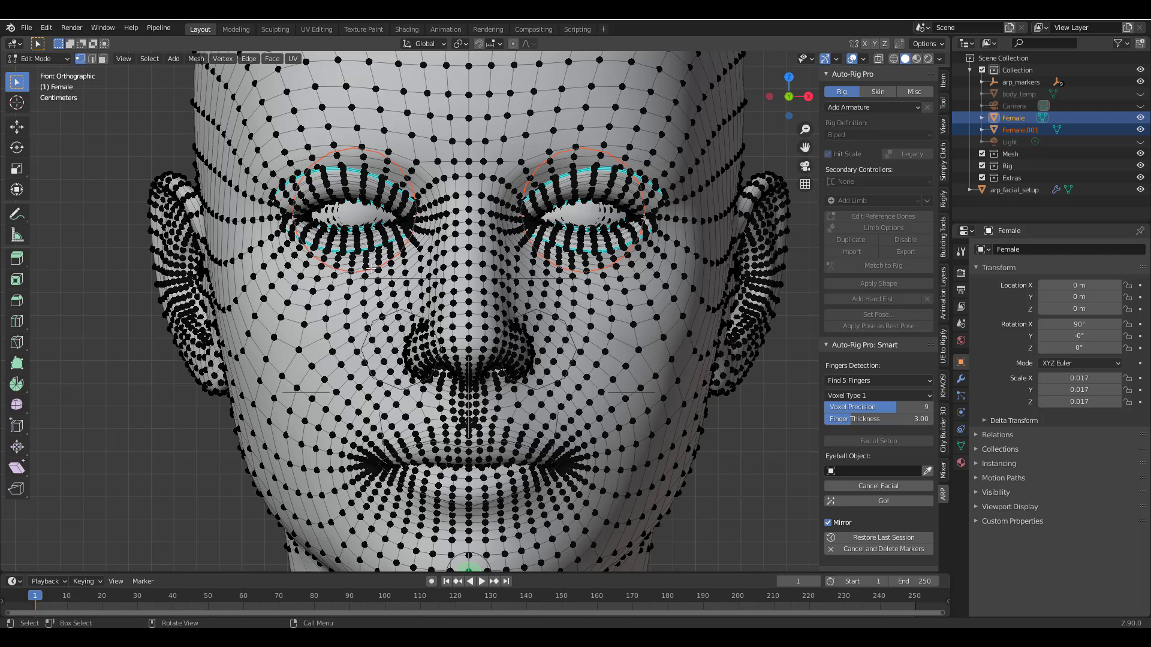
pyautogui.press('Tab')
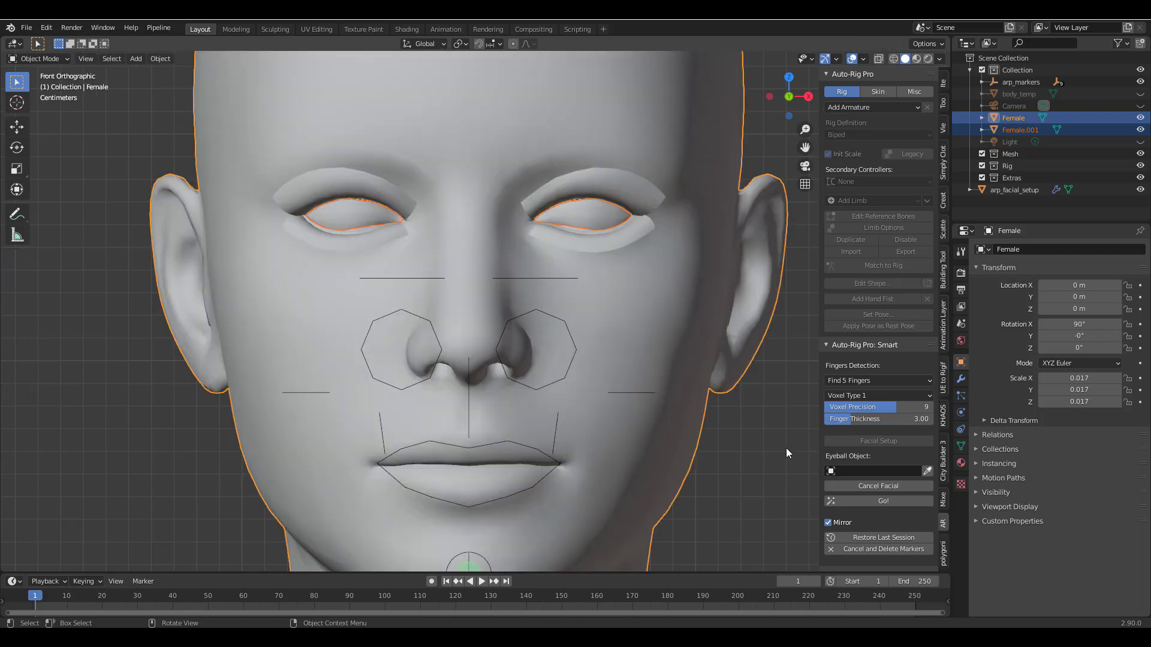
# - Select the linked eye loops of arp_facial_setup in Edit Mode and move them up over the character's eyes
pyautogui.click(550, 381)
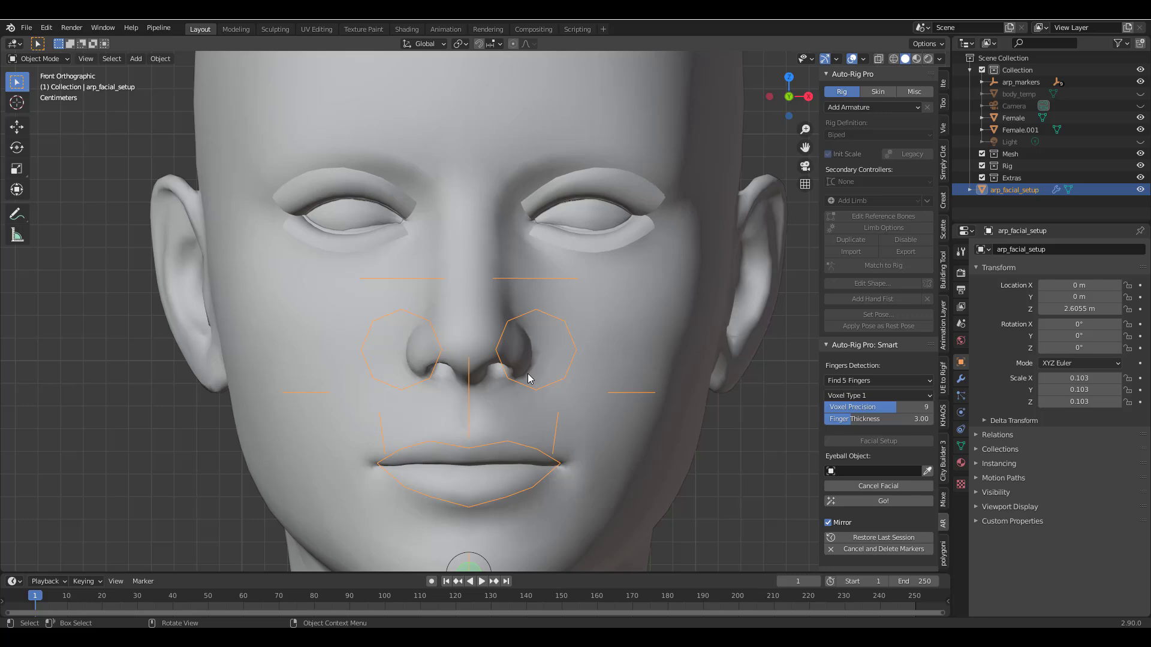
pyautogui.press('Tab')
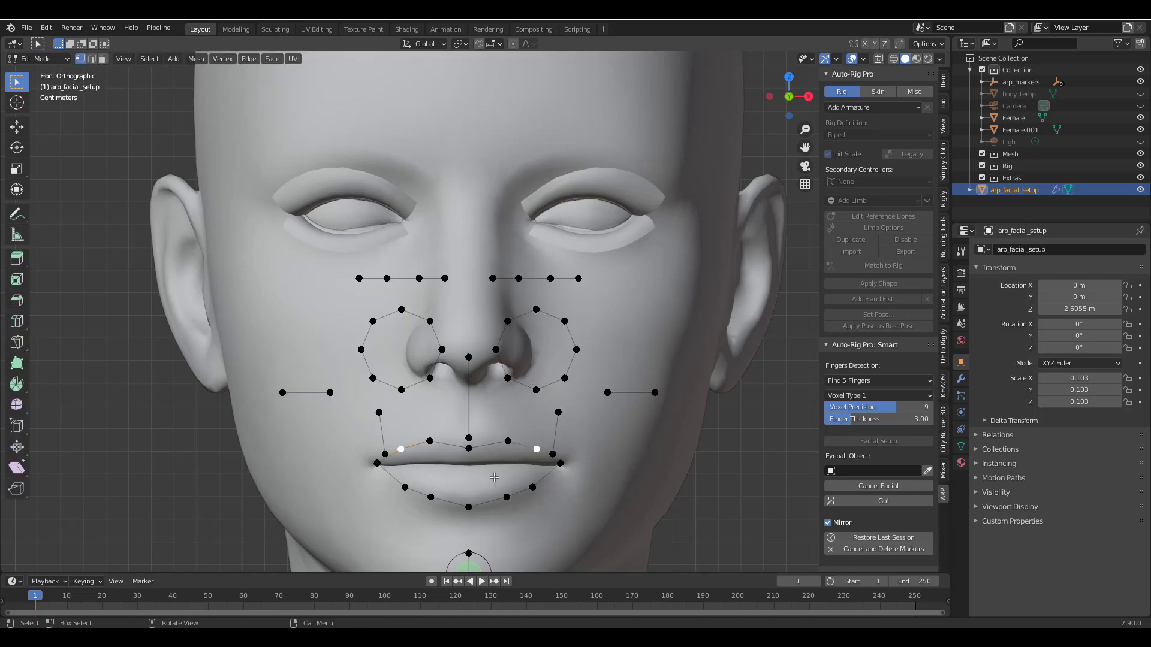
pyautogui.click(400, 389)
pyautogui.press('l')
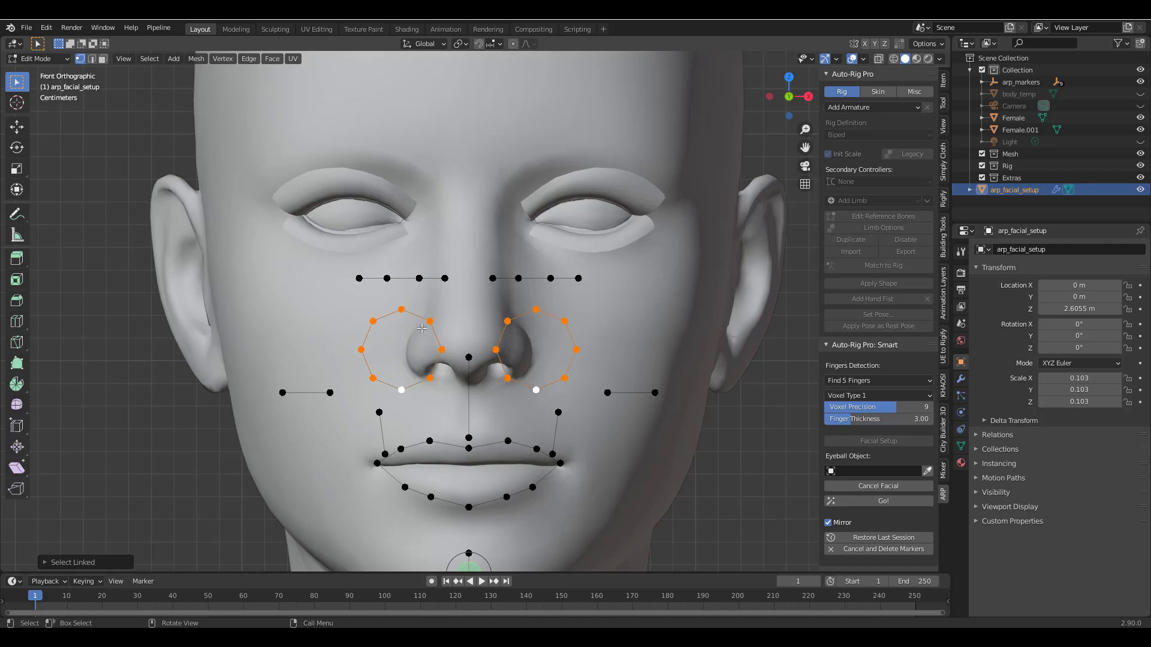
pyautogui.press('g')
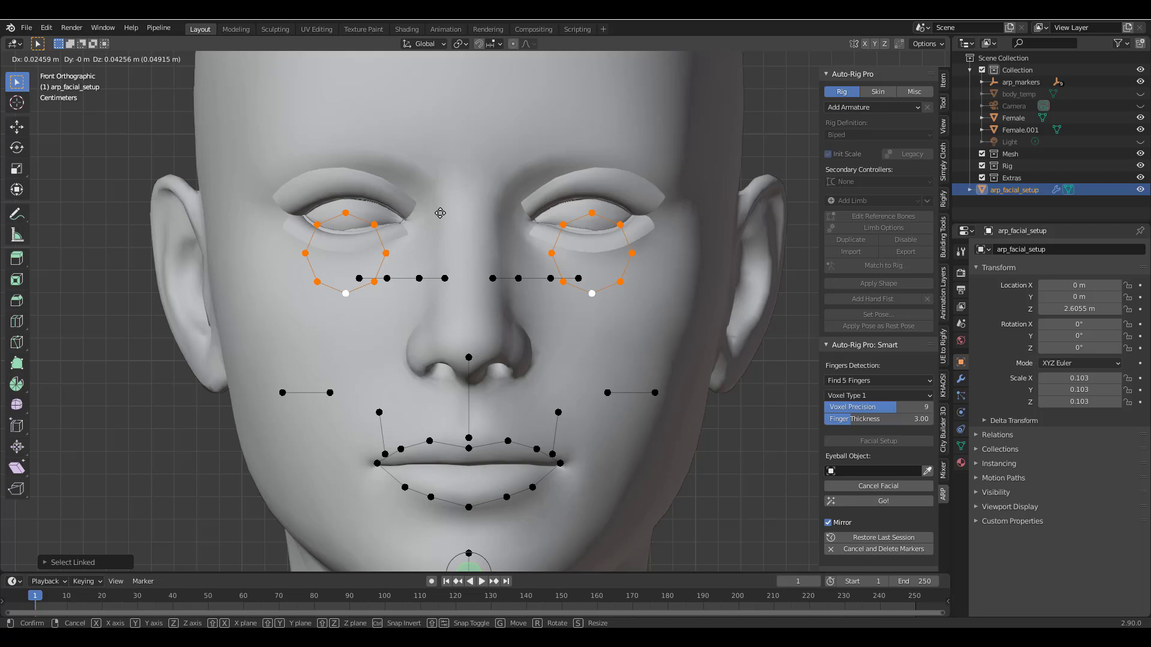
pyautogui.click(431, 185)
# - Move the corner, lower and upper points of the mirrored eye loops to follow the contours of the eyelids
pyautogui.click(398, 208)
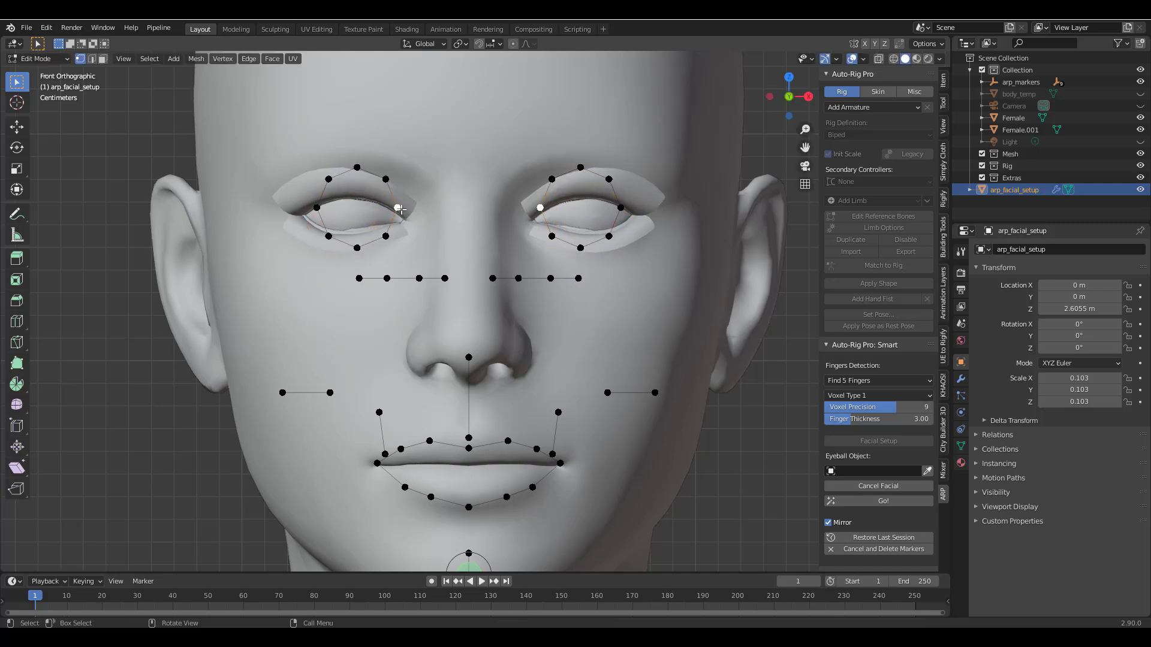
pyautogui.moveTo(406, 209); pyautogui.dragTo(411, 213)
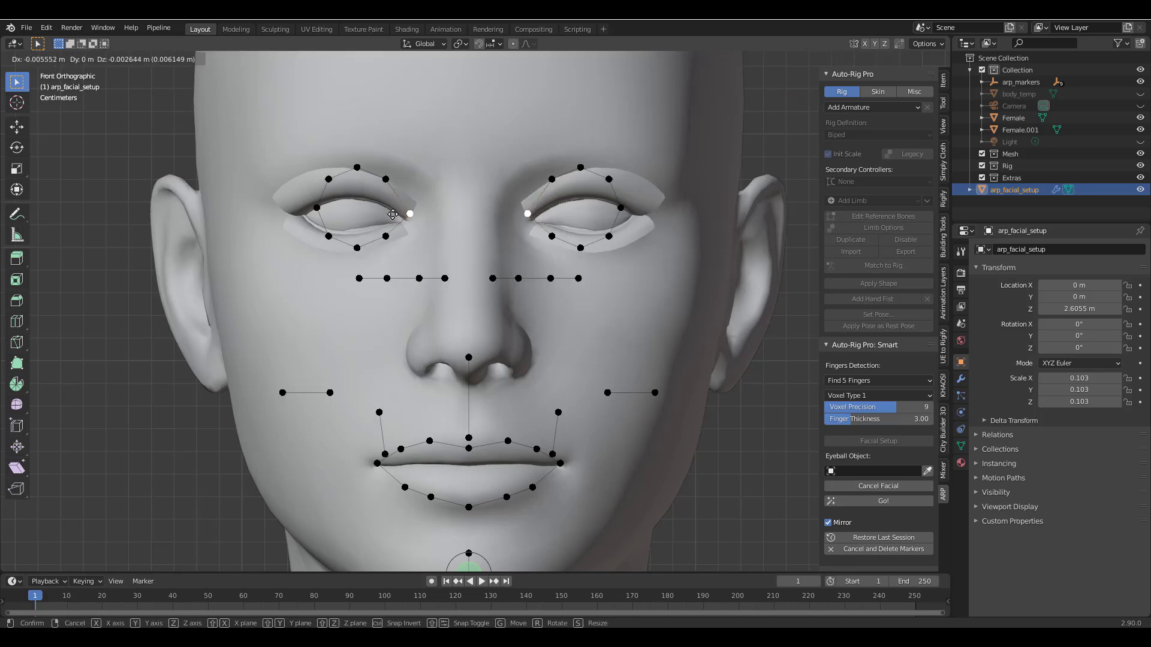
pyautogui.moveTo(620, 208); pyautogui.dragTo(580, 238)
pyautogui.moveTo(552, 236); pyautogui.dragTo(548, 232)
pyautogui.moveTo(528, 214); pyautogui.dragTo(526, 220)
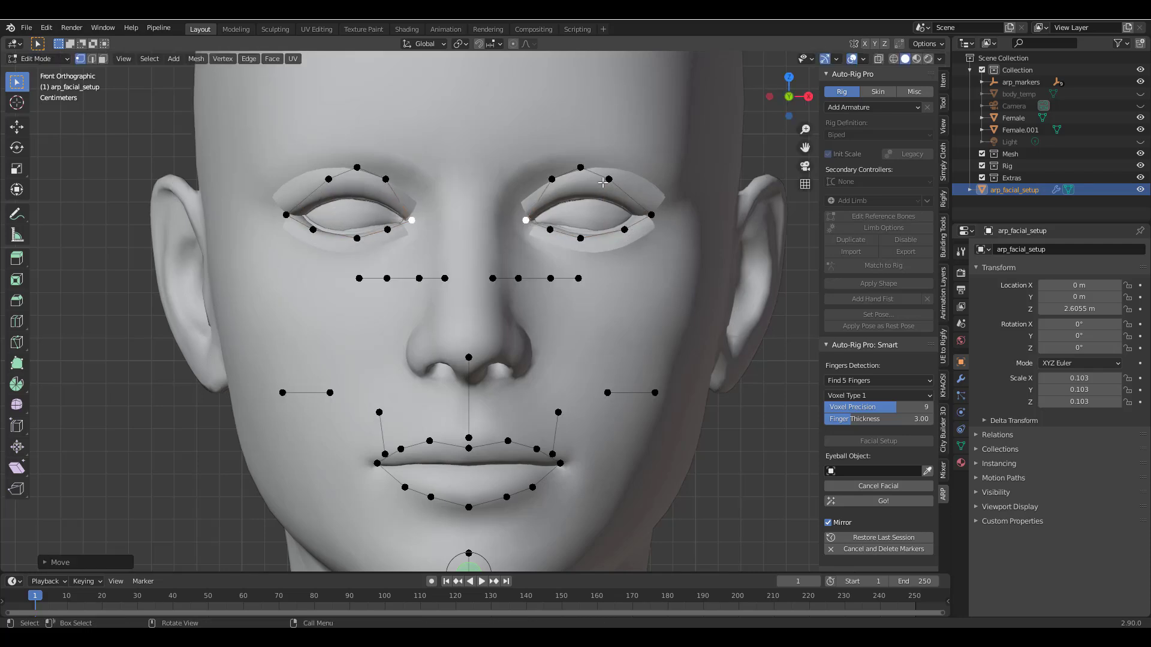
pyautogui.moveTo(610, 179); pyautogui.dragTo(633, 186)
pyautogui.moveTo(580, 167); pyautogui.dragTo(544, 188)
# - Stretch the centre line from the forehead to the nose tip, and shape the mirrored eyebrow lines along the brows
pyautogui.moveTo(469, 358); pyautogui.dragTo(467, 112)
pyautogui.moveTo(469, 437); pyautogui.dragTo(469, 360)
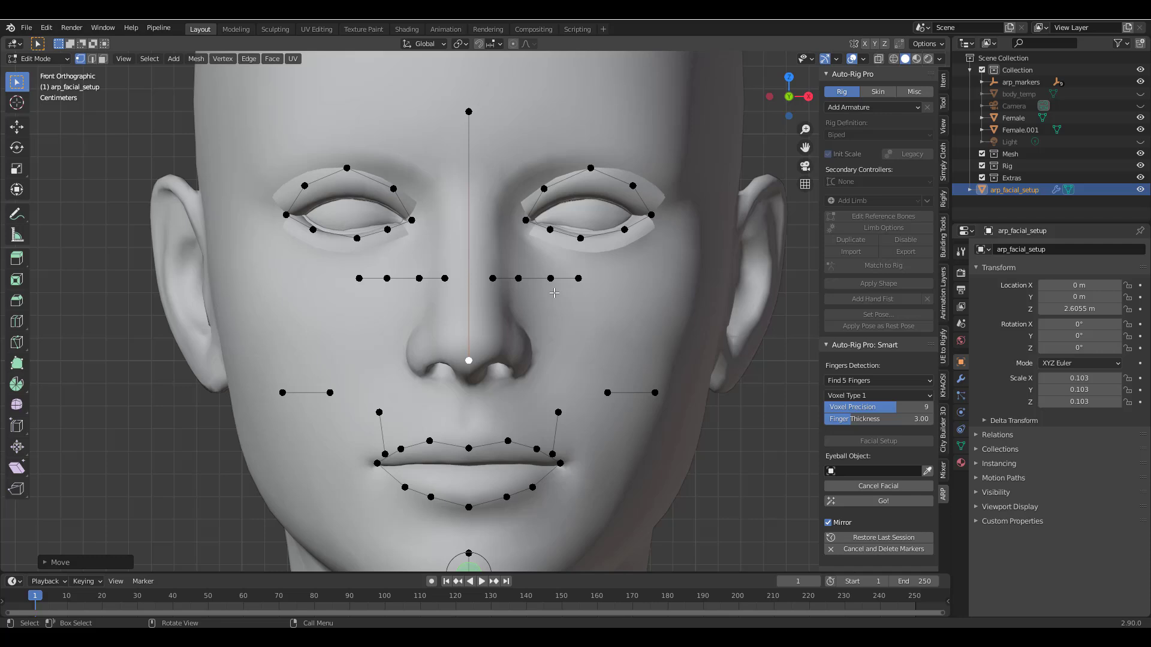
pyautogui.click(519, 280)
pyautogui.press('l')
pyautogui.moveTo(518, 281)
pyautogui.mouseDown()
pyautogui.moveTo(567, 145)
pyautogui.moveTo(522, 159)
pyautogui.mouseUp()
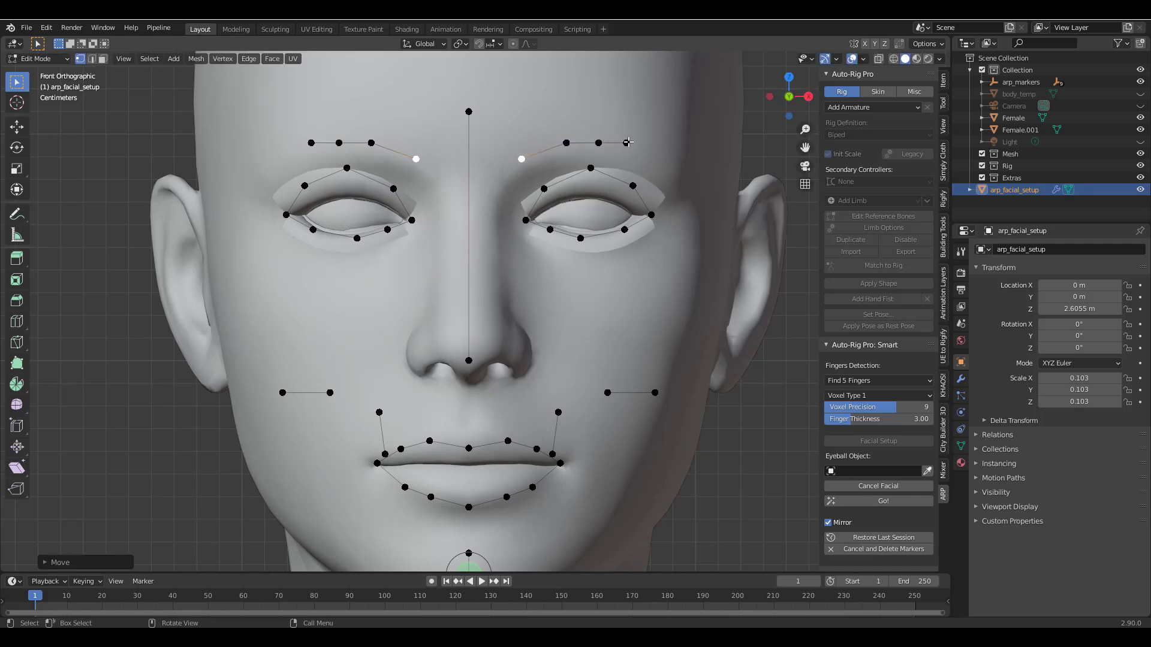
pyautogui.moveTo(625, 143); pyautogui.dragTo(651, 151)
pyautogui.moveTo(599, 143); pyautogui.dragTo(612, 137)
# - Move the mirrored ear line points to the tops of the ears and the earlobes
pyautogui.moveTo(655, 393); pyautogui.dragTo(768, 178)
pyautogui.moveTo(607, 393); pyautogui.dragTo(719, 387)
# - Move the mirrored cheek lines' upper points beneath the outer eye corners and their lower points out onto the cheeks beside the mouth
pyautogui.click(559, 407)
pyautogui.press('g')
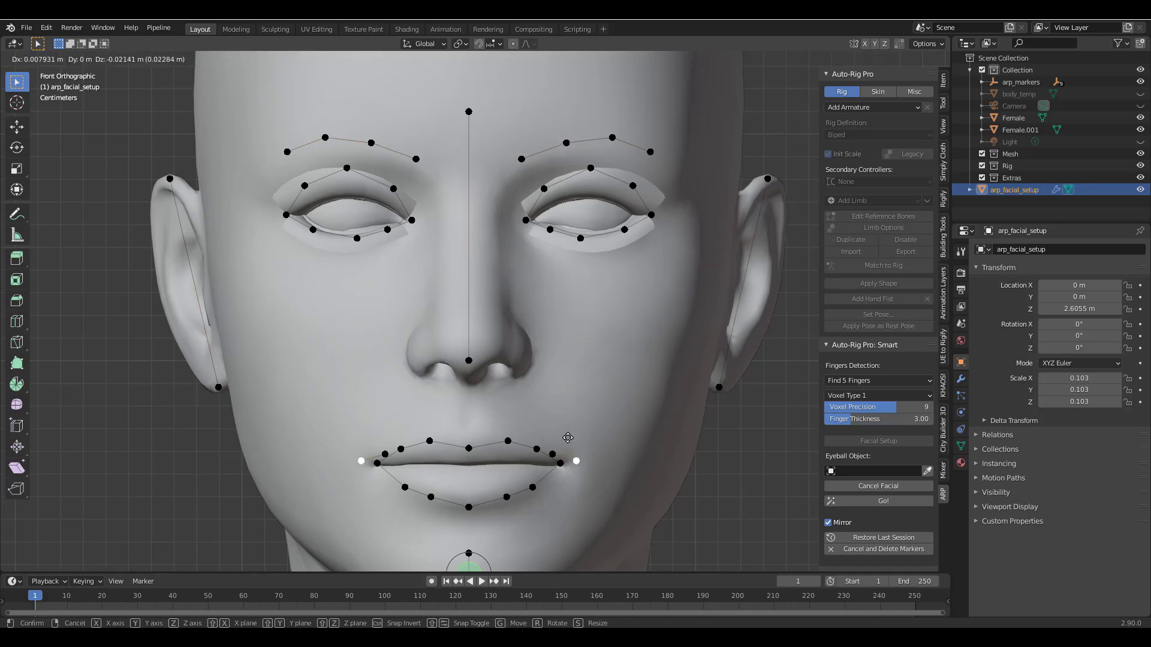
pyautogui.click(590, 249)
pyautogui.click(557, 449)
pyautogui.press('g')
pyautogui.click(618, 388)
pyautogui.click(340, 256)
pyautogui.press('g')
pyautogui.click(423, 259)
pyautogui.click(390, 420)
pyautogui.press('g')
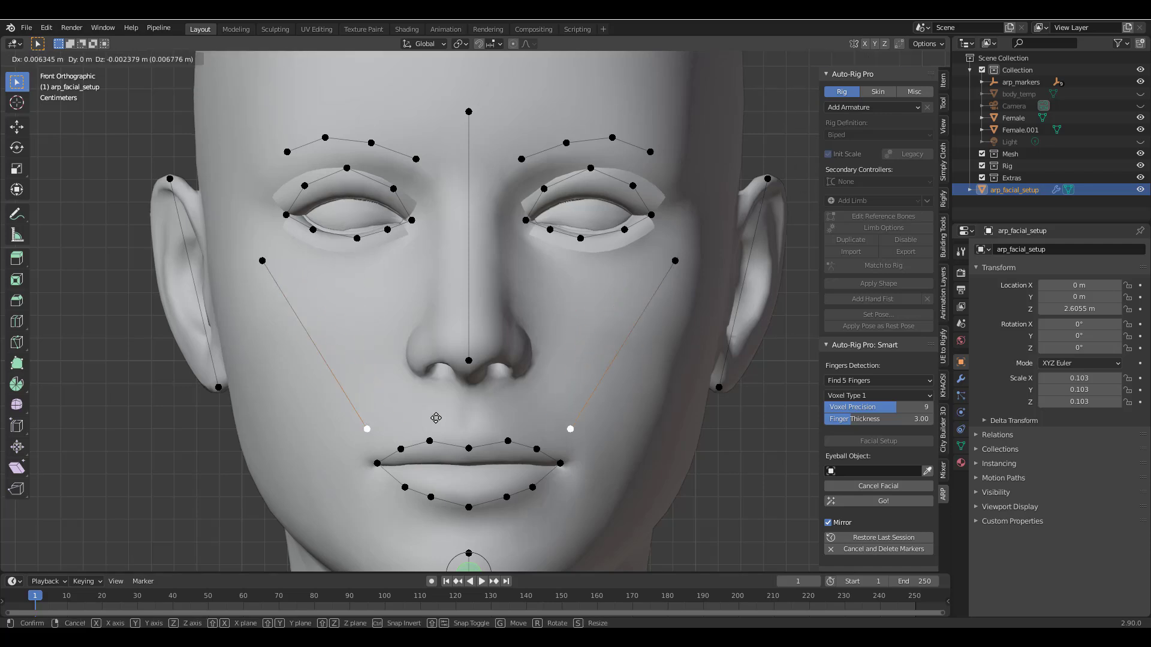
pyautogui.click(489, 424)
pyautogui.click(673, 261)
pyautogui.press('g')
pyautogui.click(662, 260)
# - Fine-tune the mirrored lower eyelid points and nudge the outer eyebrow points slightly outward and down
pyautogui.click(311, 230)
pyautogui.press('g')
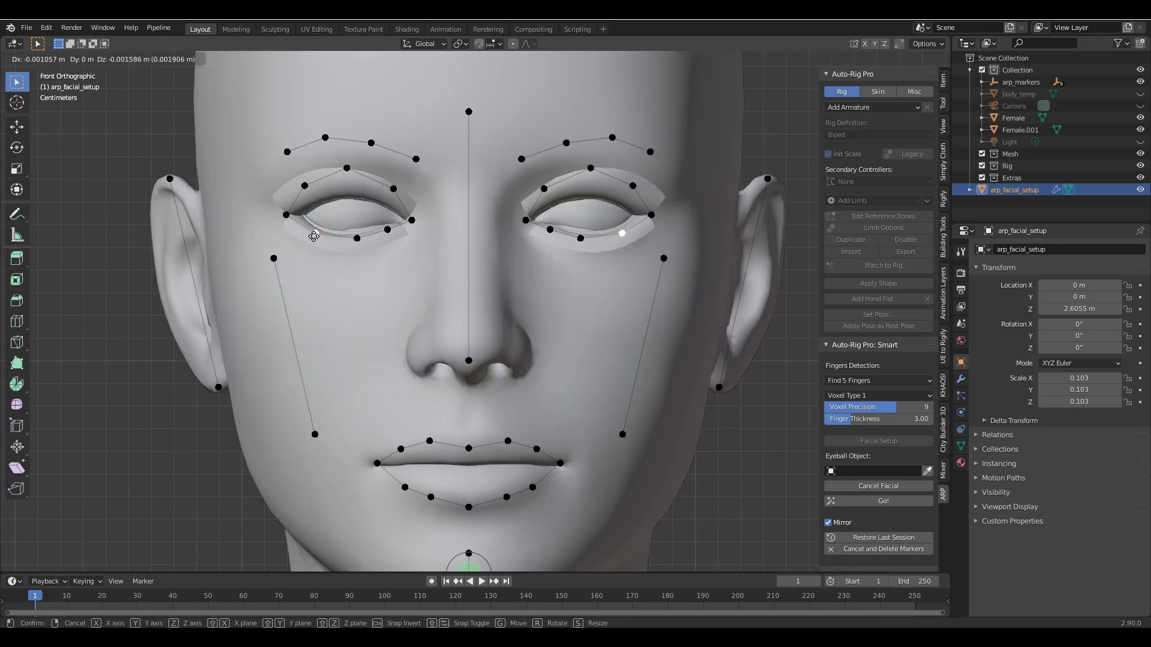
pyautogui.click(314, 234)
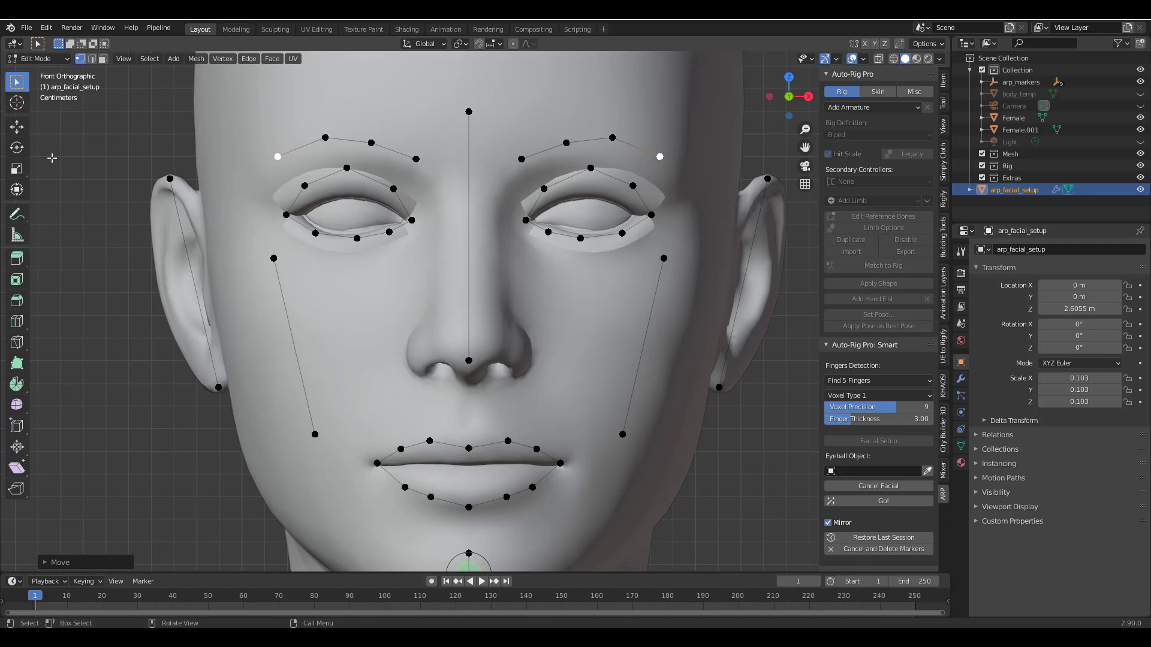
# - Leave Edit Mode, assign the separated eyeballs Female.001 as the Eyeball Object and generate the reference bones
pyautogui.press('Tab')
pyautogui.click(349, 205)
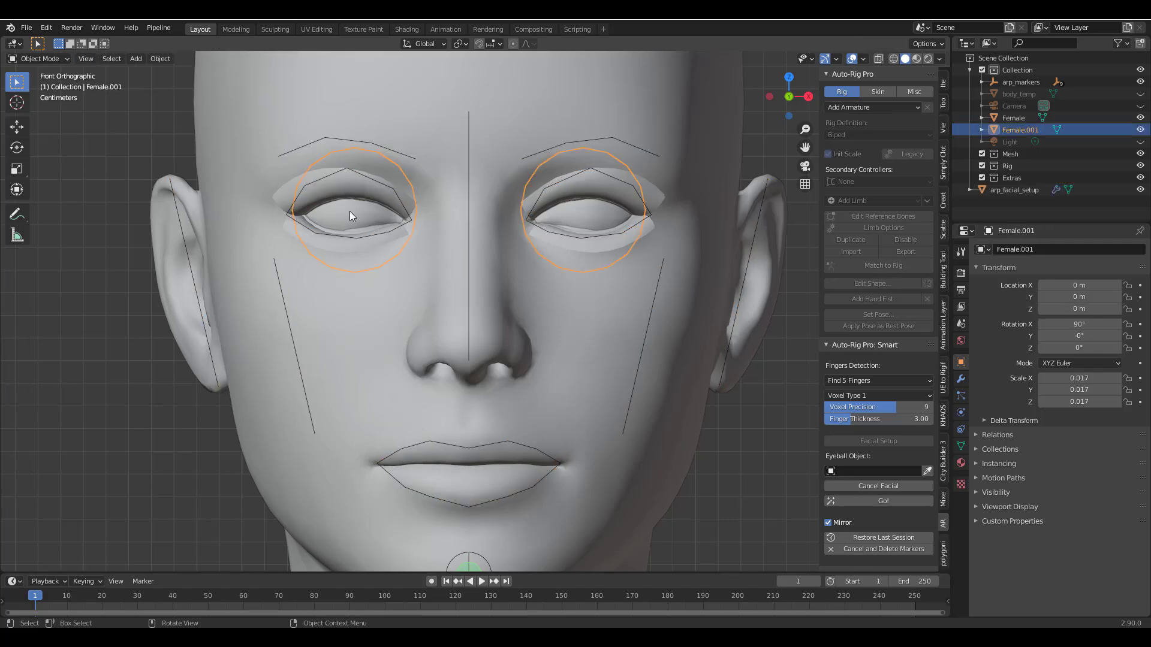
pyautogui.click(929, 471)
pyautogui.click(884, 502)
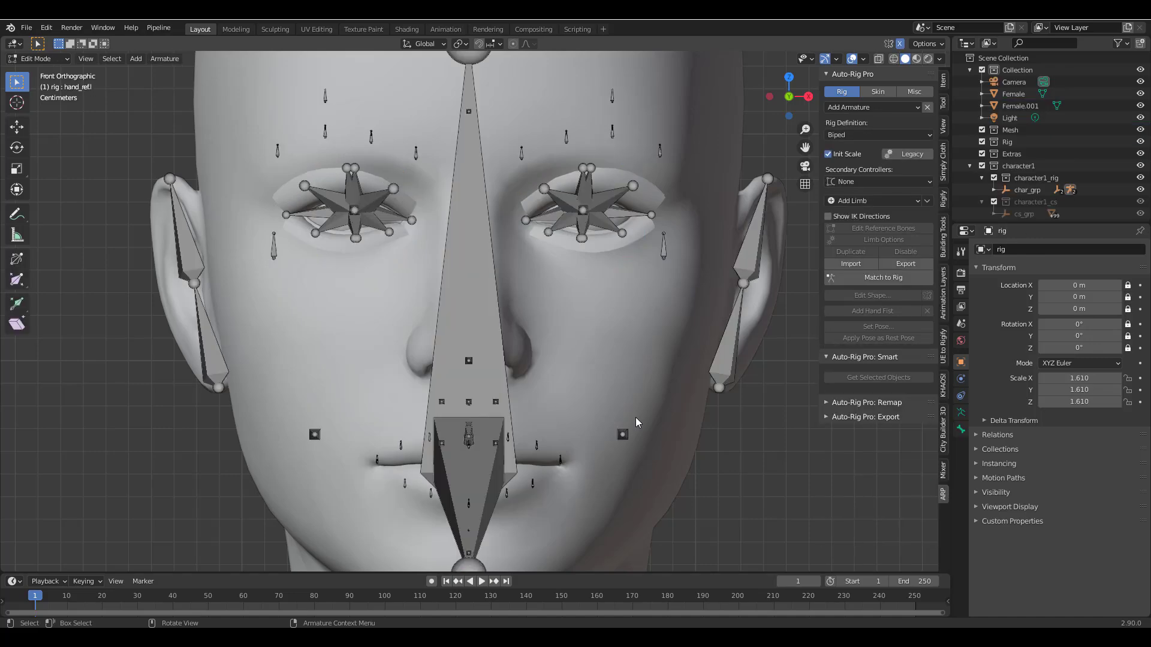
# - Check the reference bones on the head and upper body, and generate the control rig with Match to Rig
pyautogui.scroll(-12, 645, 438)
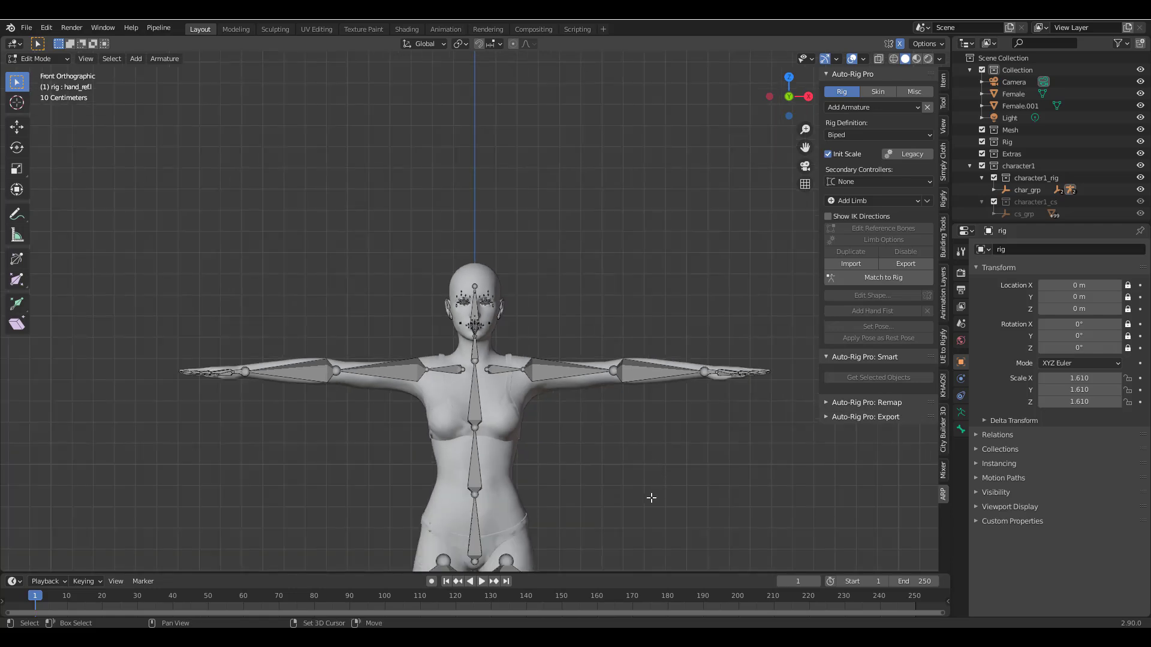
pyautogui.keyDown('shift'); pyautogui.moveTo(650, 498); pyautogui.dragTo(742, 354, button='middle'); pyautogui.keyUp('shift')
pyautogui.scroll(6, 578, 470)
pyautogui.scroll(5, 743, 355)
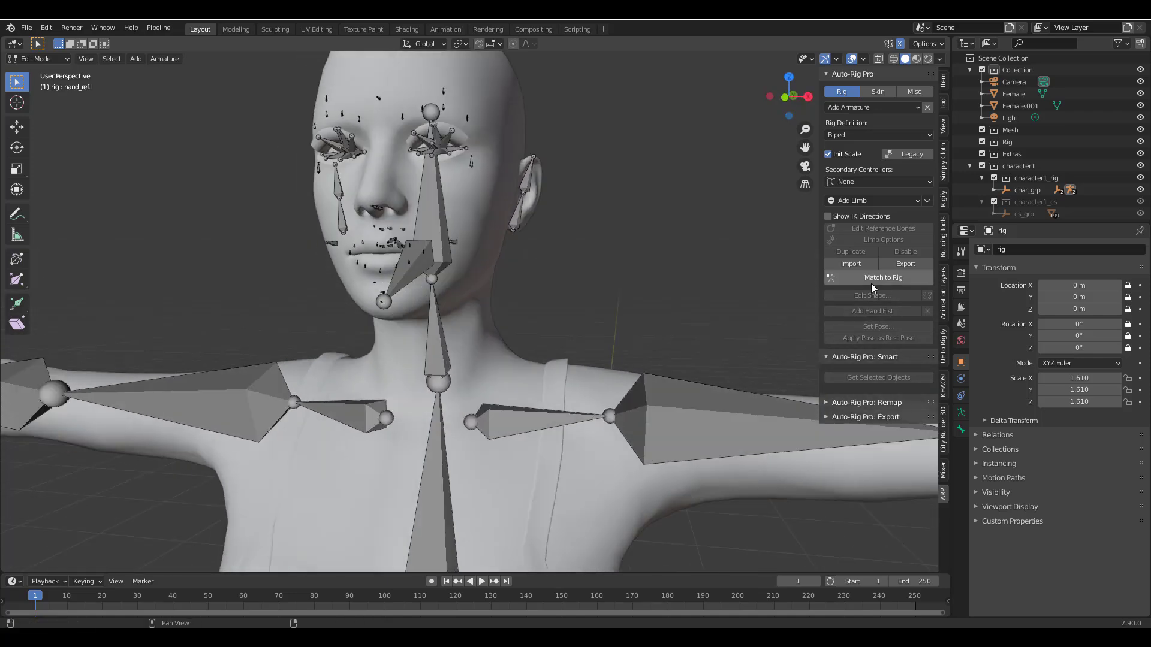
pyautogui.click(869, 279)
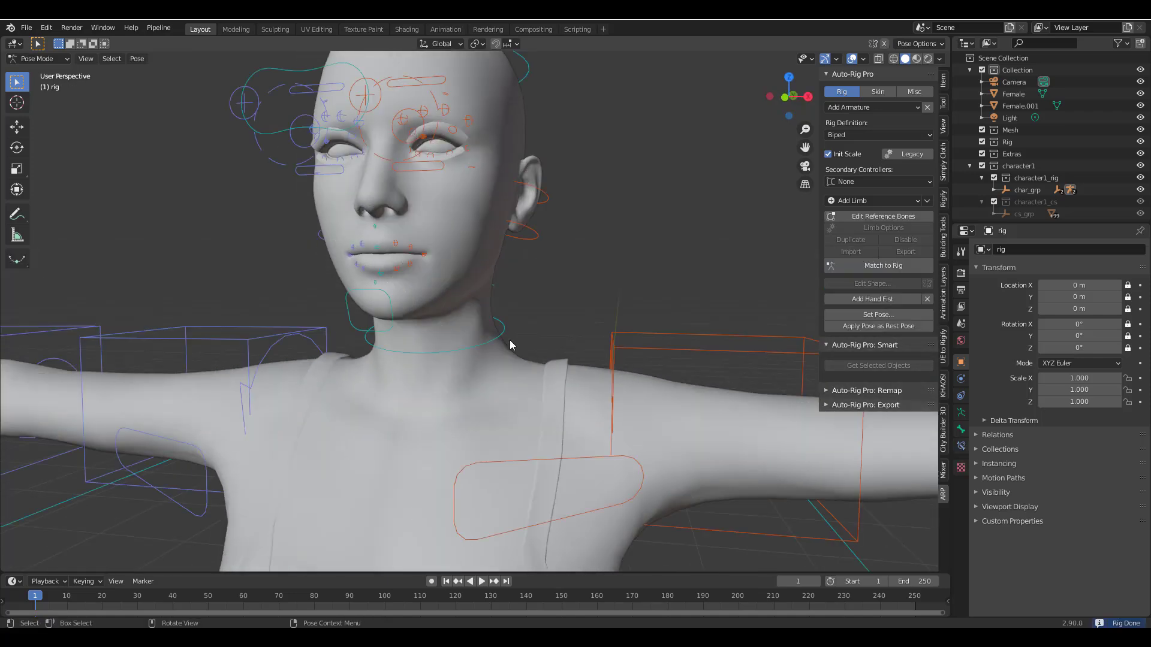
# - Examine the generated facial and body controllers from several angles
pyautogui.scroll(-4, 485, 356)
pyautogui.moveTo(485, 356); pyautogui.dragTo(572, 298, button='middle')
pyautogui.scroll(3, 545, 304)
pyautogui.moveTo(537, 218); pyautogui.dragTo(585, 304, button='middle')
pyautogui.scroll(-4, 306, 78)
pyautogui.moveTo(305, 78); pyautogui.dragTo(627, 283, button='middle')
pyautogui.scroll(-2, 540, 262)
pyautogui.scroll(6, 385, 277)
pyautogui.keyDown('shift'); pyautogui.moveTo(386, 278); pyautogui.dragTo(527, 434, button='middle'); pyautogui.keyUp('shift')
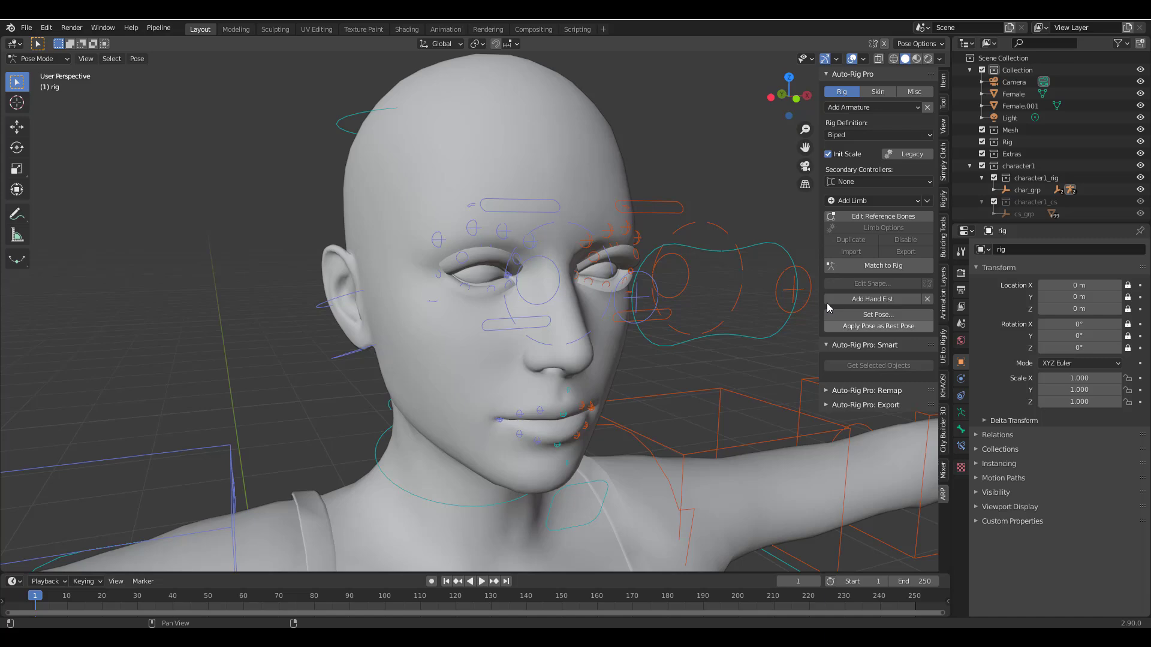
pyautogui.scroll(-4, 595, 278)
pyautogui.moveTo(633, 385); pyautogui.dragTo(695, 201, button='middle')
pyautogui.scroll(-5, 616, 314)
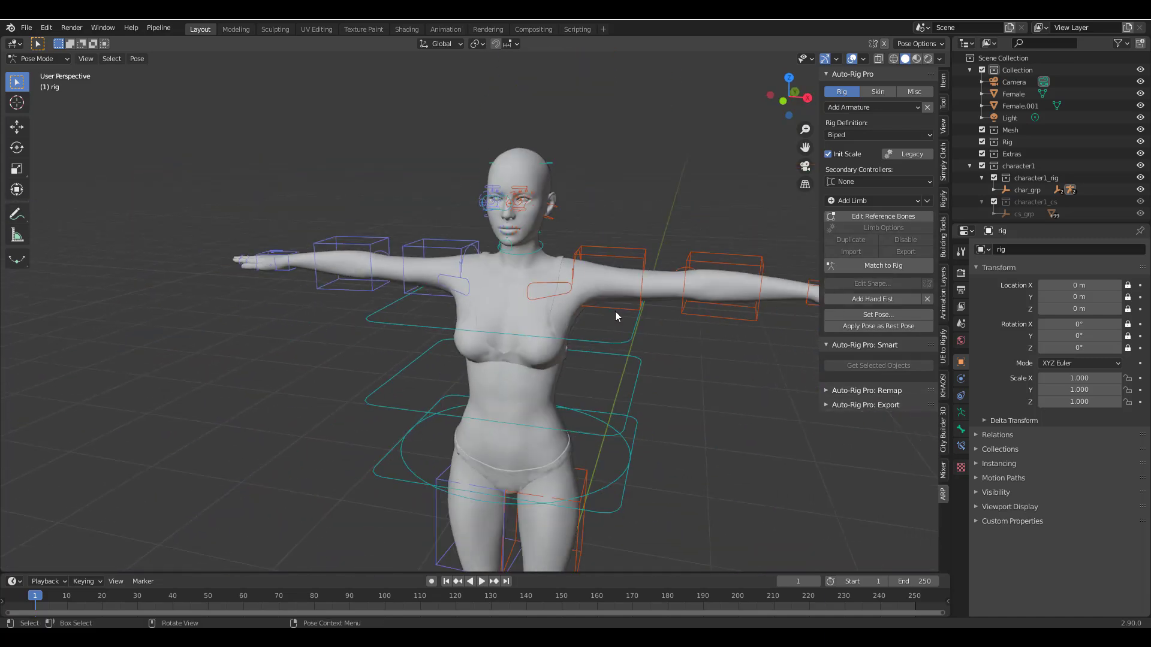
pyautogui.moveTo(616, 313); pyautogui.dragTo(596, 333, button='middle')
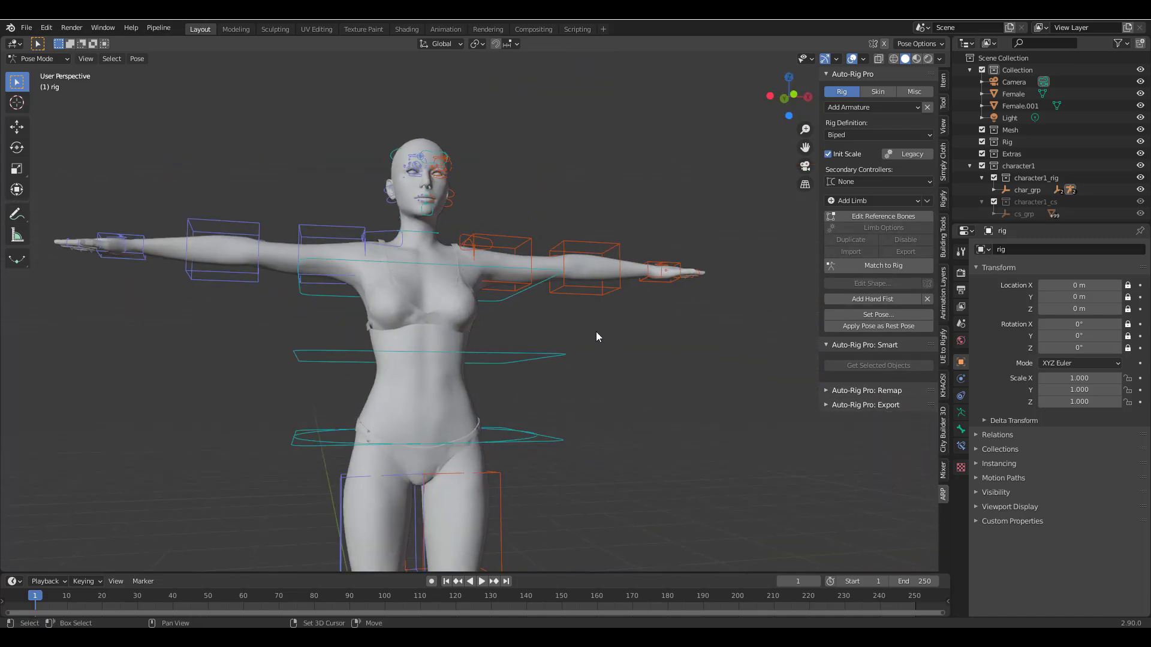
# - Switch to Object Mode, select the body, eyeballs and rig, and bind the meshes to the rig with Voxelize enabled
pyautogui.click(878, 92)
pyautogui.moveTo(637, 256); pyautogui.dragTo(686, 160, button='middle')
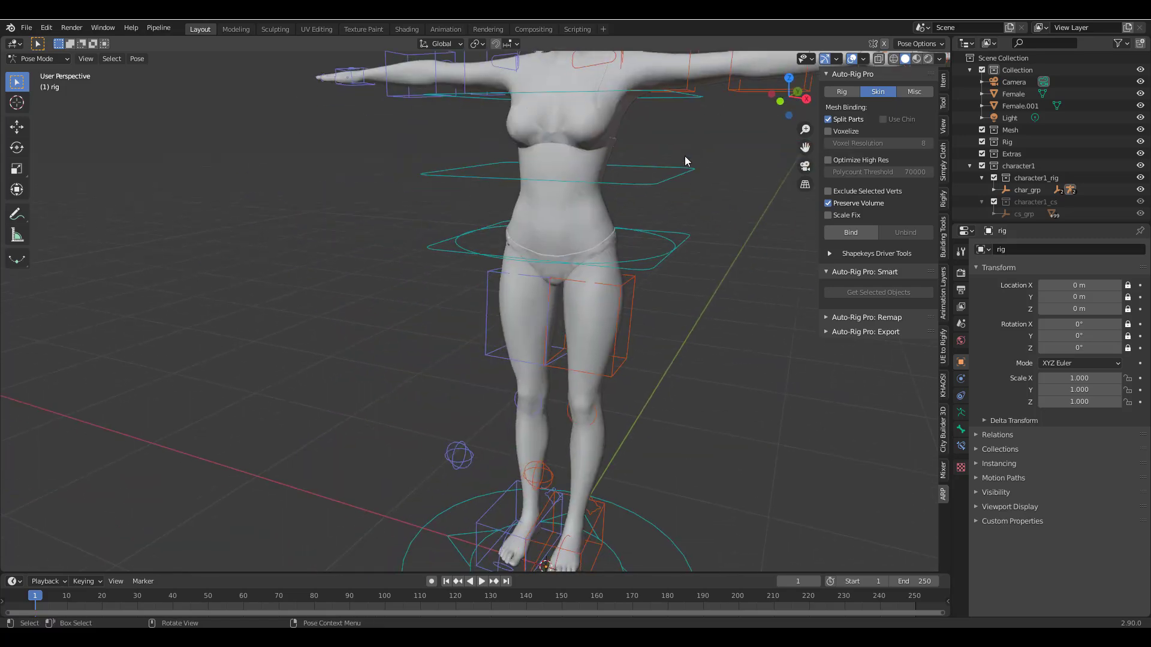
pyautogui.scroll(-6, 686, 160)
pyautogui.moveTo(590, 233); pyautogui.dragTo(618, 220, button='middle')
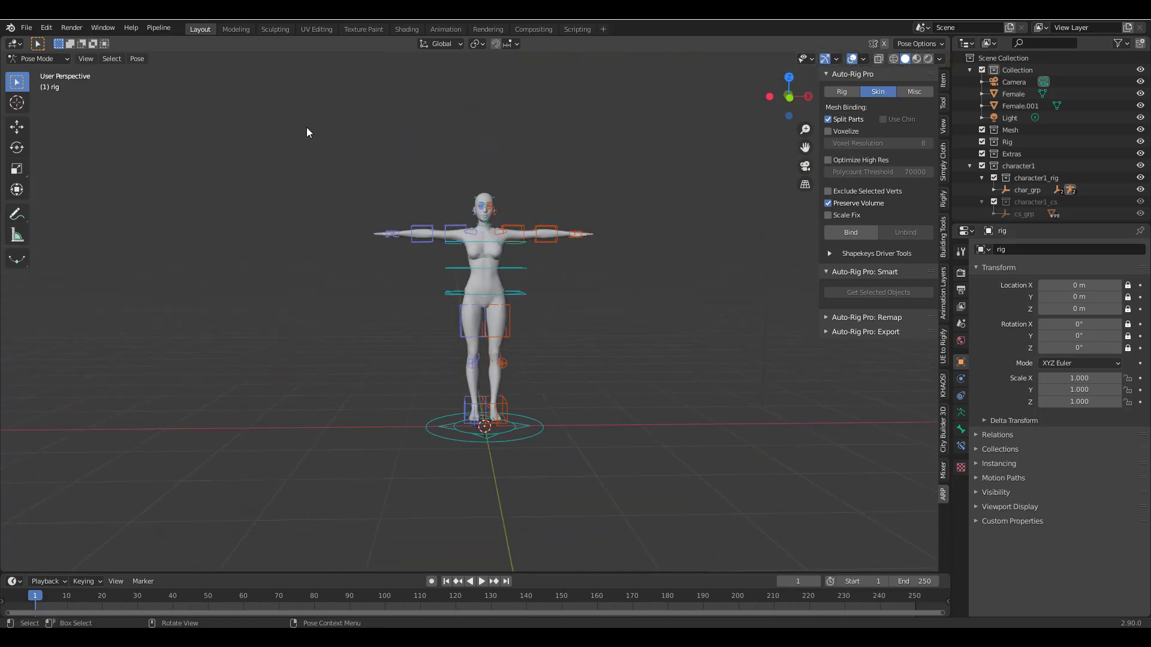
pyautogui.moveTo(311, 135); pyautogui.dragTo(690, 534)
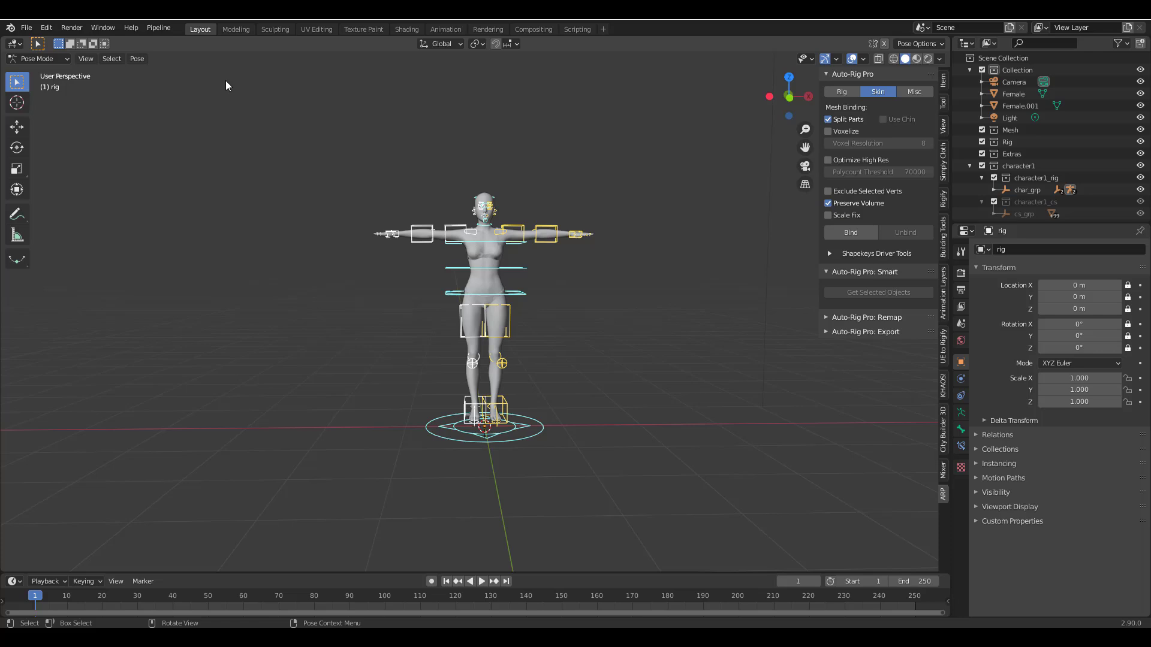
pyautogui.click(57, 60)
pyautogui.click(49, 74)
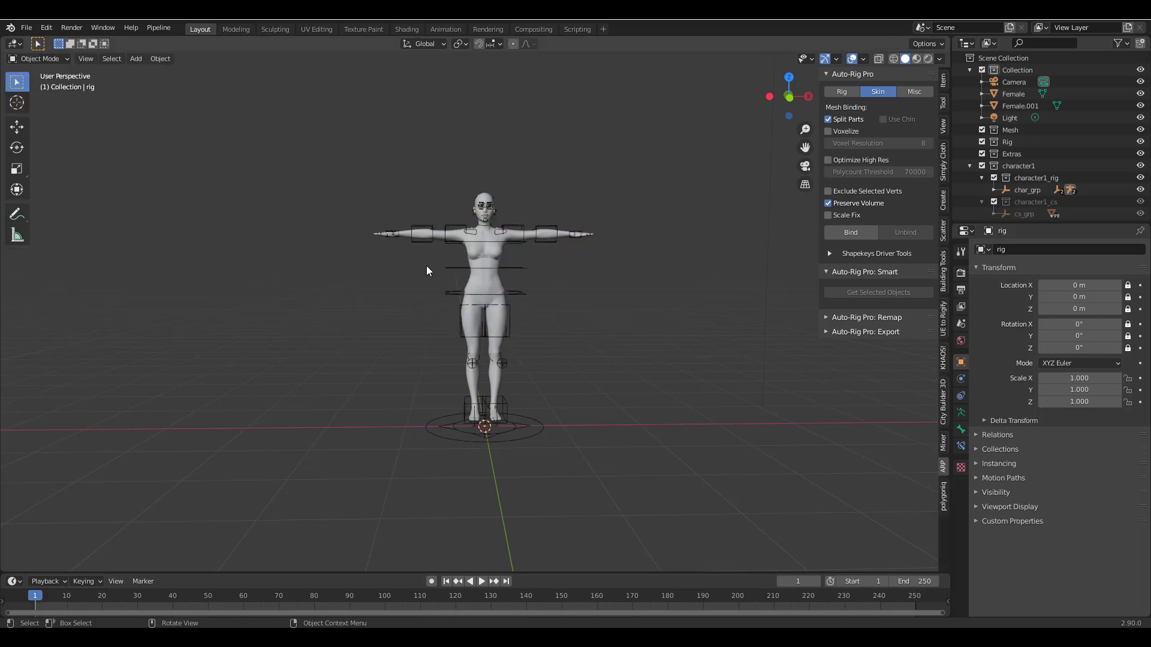
pyautogui.moveTo(325, 102); pyautogui.dragTo(695, 572)
pyautogui.click(851, 131)
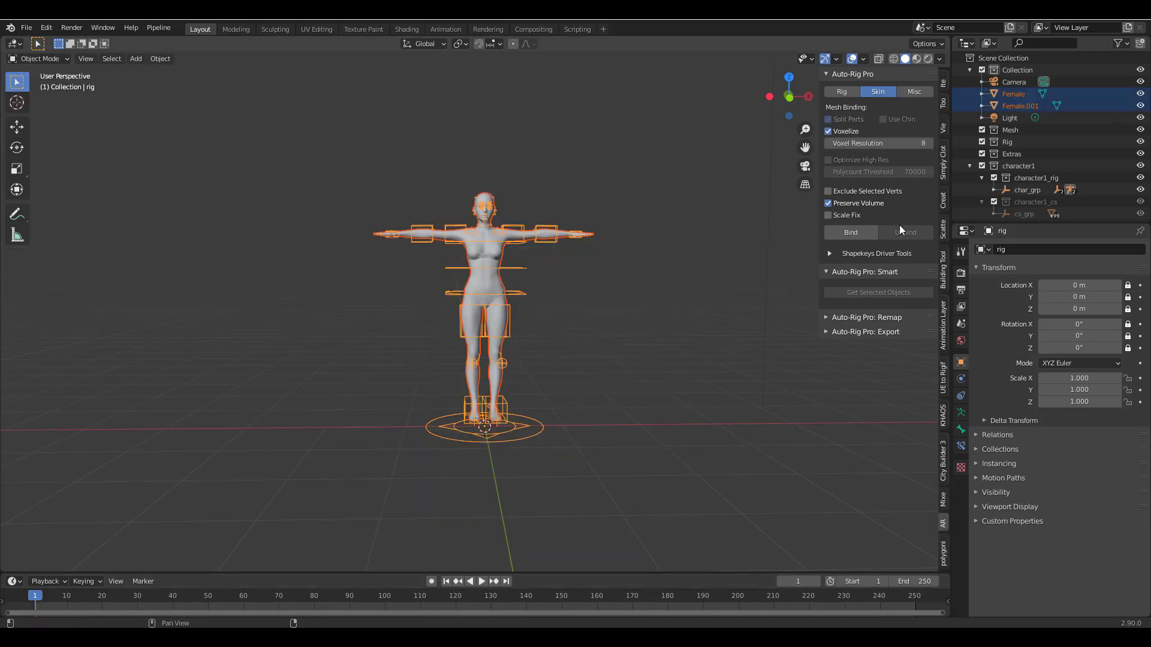
pyautogui.click(851, 232)
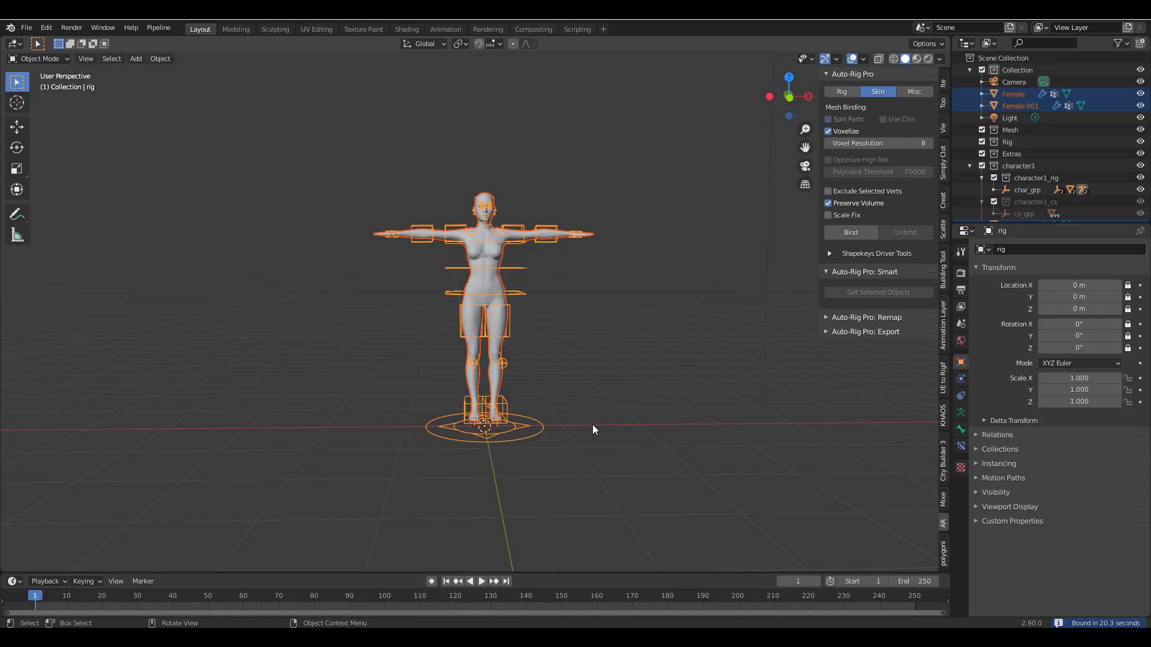
# - Run Update Armature on the rig and Clean Scene from the Auto-Rig Pro maintenance tools
pyautogui.click(914, 92)
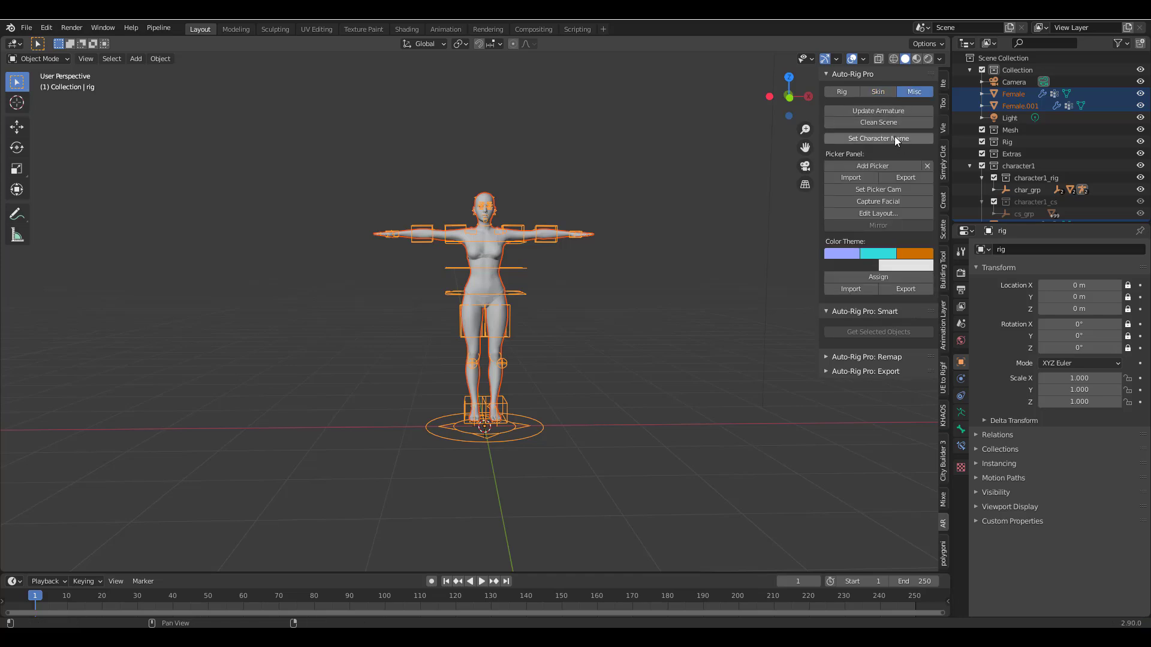
pyautogui.click(900, 110)
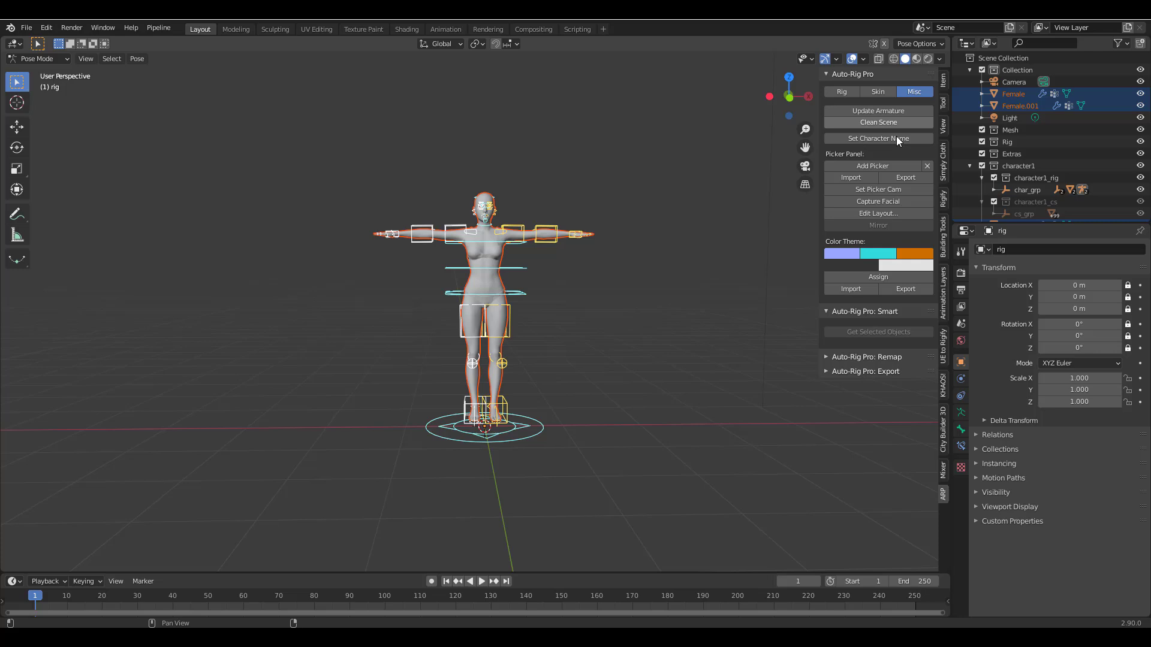
pyautogui.click(882, 127)
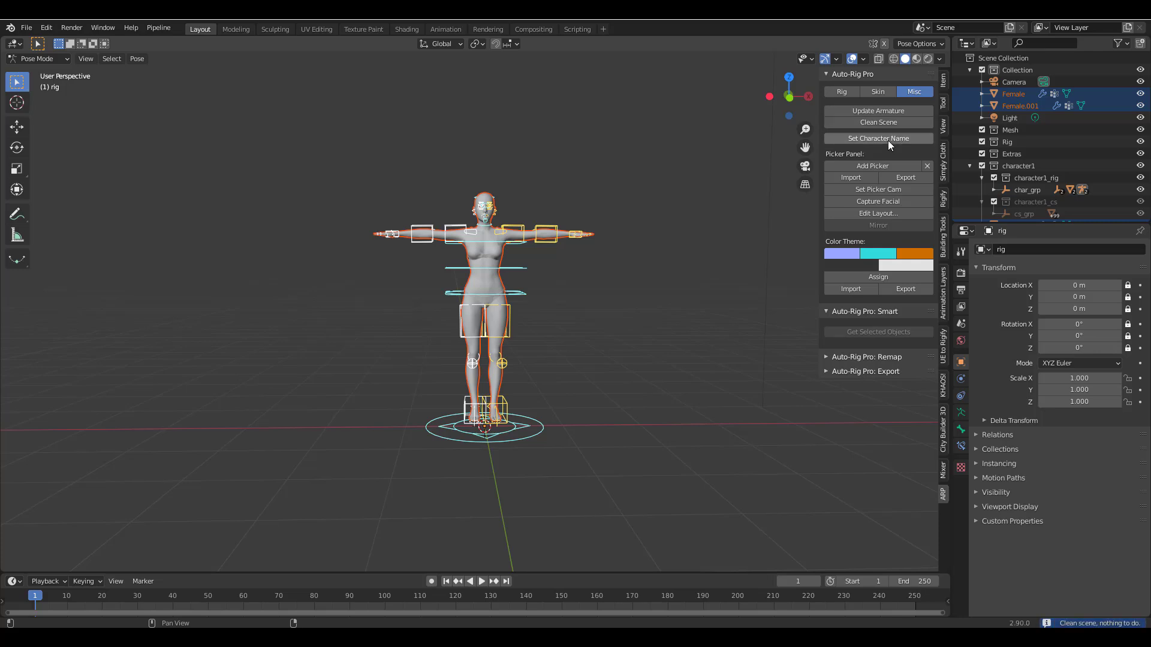
# - Add the picker panel for the rig and set the picker camera on the viewport
pyautogui.click(882, 159)
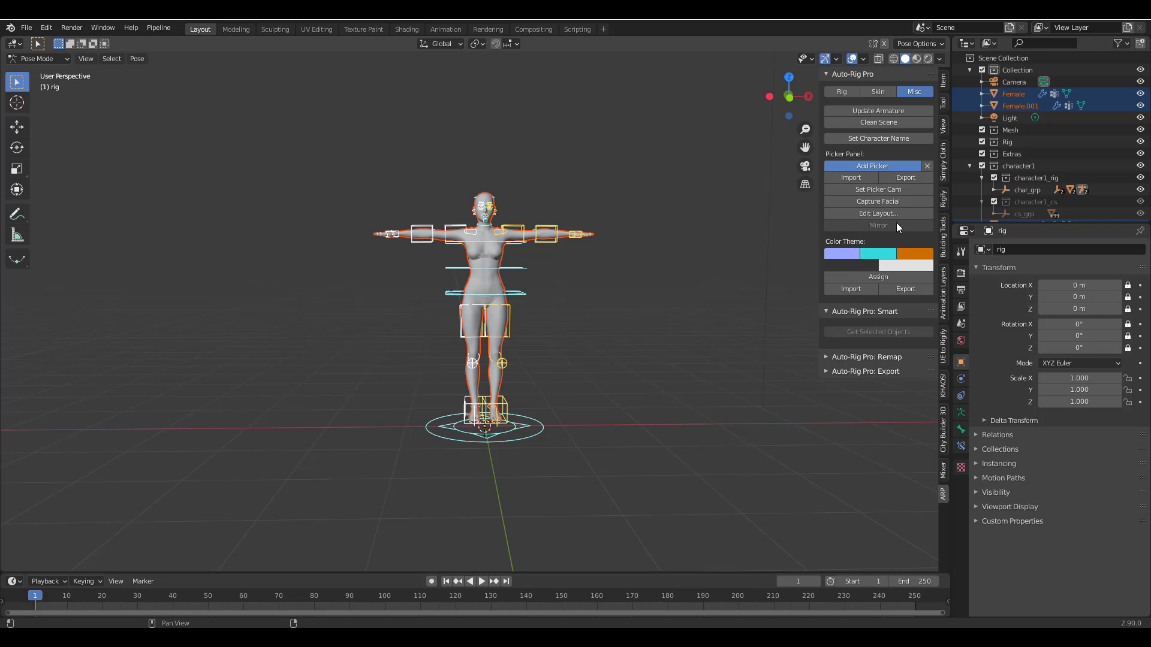
pyautogui.click(880, 189)
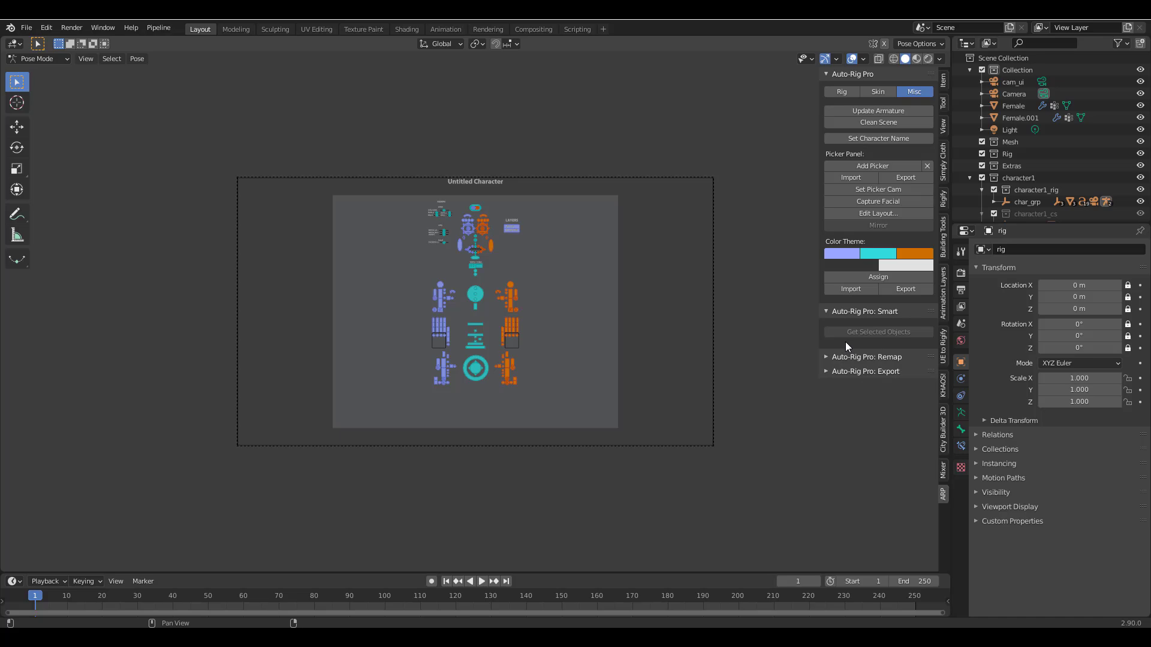
pyautogui.scroll(8, 647, 295)
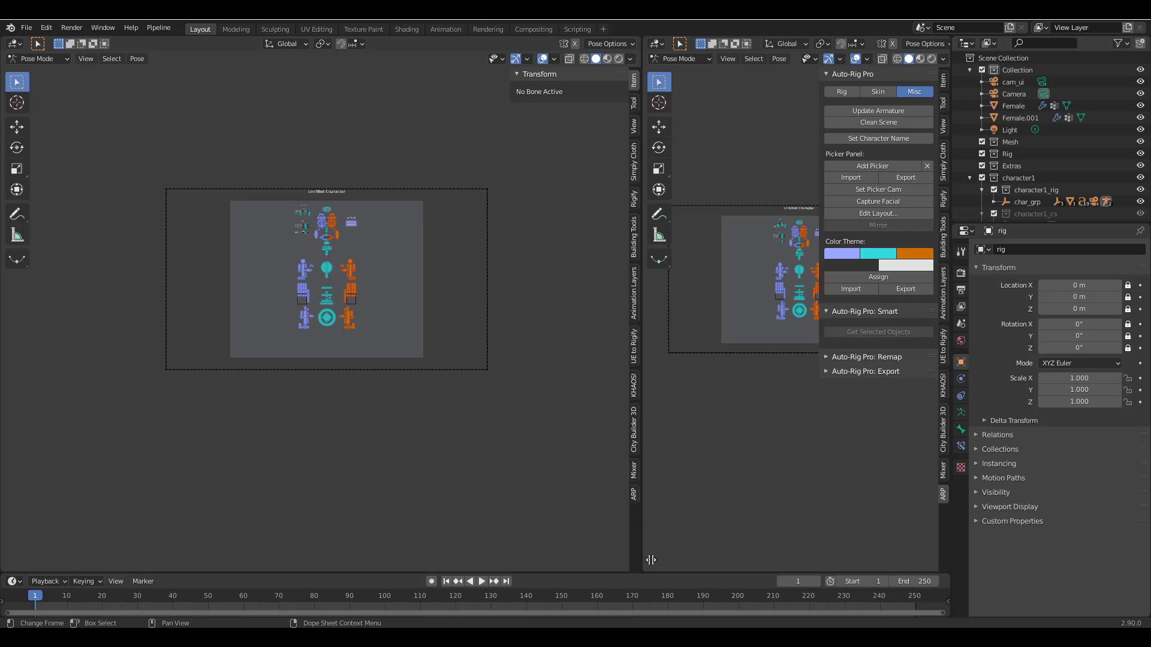
# - Adjust the split between the two viewports and frame the full character in Pose Mode in the one without the picker
pyautogui.moveTo(652, 560); pyautogui.dragTo(634, 559)
pyautogui.click(38, 58)
pyautogui.click(45, 77)
pyautogui.scroll(-10, 324, 220)
pyautogui.moveTo(325, 214); pyautogui.dragTo(384, 239, button='middle')
pyautogui.scroll(-6, 383, 239)
pyautogui.keyDown('shift'); pyautogui.moveTo(282, 203); pyautogui.dragTo(250, 187, button='middle'); pyautogui.keyUp('shift')
pyautogui.scroll(4, 249, 188)
pyautogui.hotkey('ctrl', 'Tab')
pyautogui.scroll(-2, 250, 188)
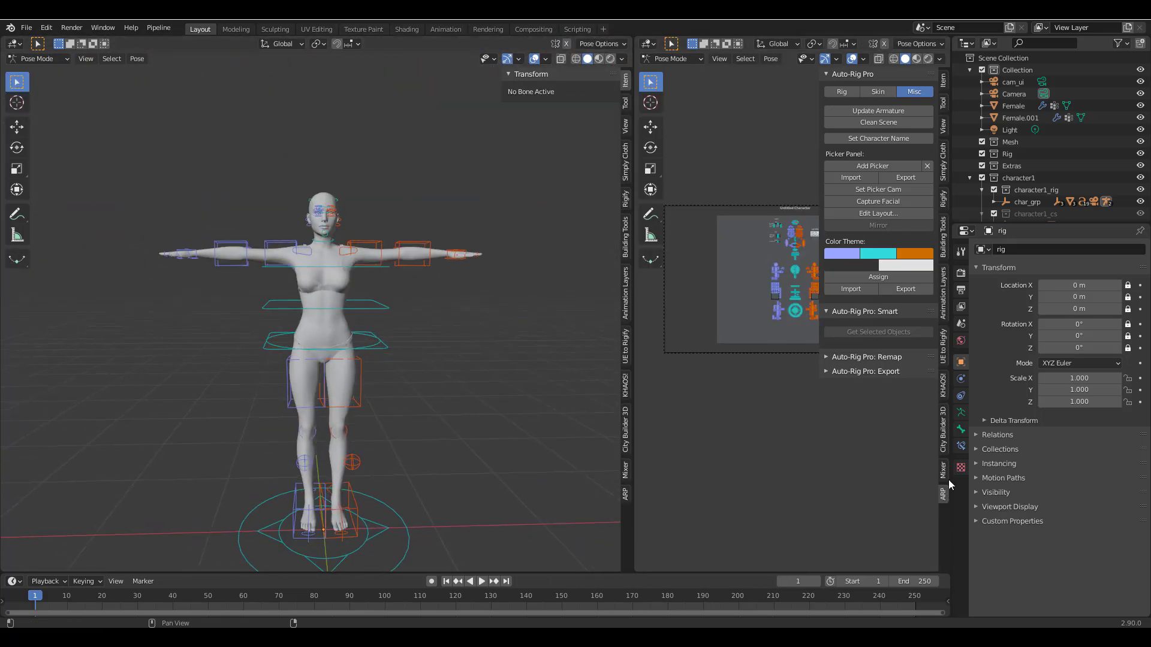
# - Hide the picker viewport's sidebar, pick the star-shaped root controller in the picker, and activate the Move tool
pyautogui.press('n')
pyautogui.scroll(9, 811, 306)
pyautogui.keyDown('shift'); pyautogui.moveTo(811, 306); pyautogui.dragTo(811, 473, button='middle'); pyautogui.keyUp('shift')
pyautogui.click(812, 473)
pyautogui.click(16, 126)
# - Try moving the root controller at the feet, pick the outer ring controller, and undo both changes
pyautogui.moveTo(323, 530); pyautogui.dragTo(333, 505)
pyautogui.click(778, 455)
pyautogui.hotkey('ctrl', 'z')
pyautogui.hotkey('ctrl', 'z')
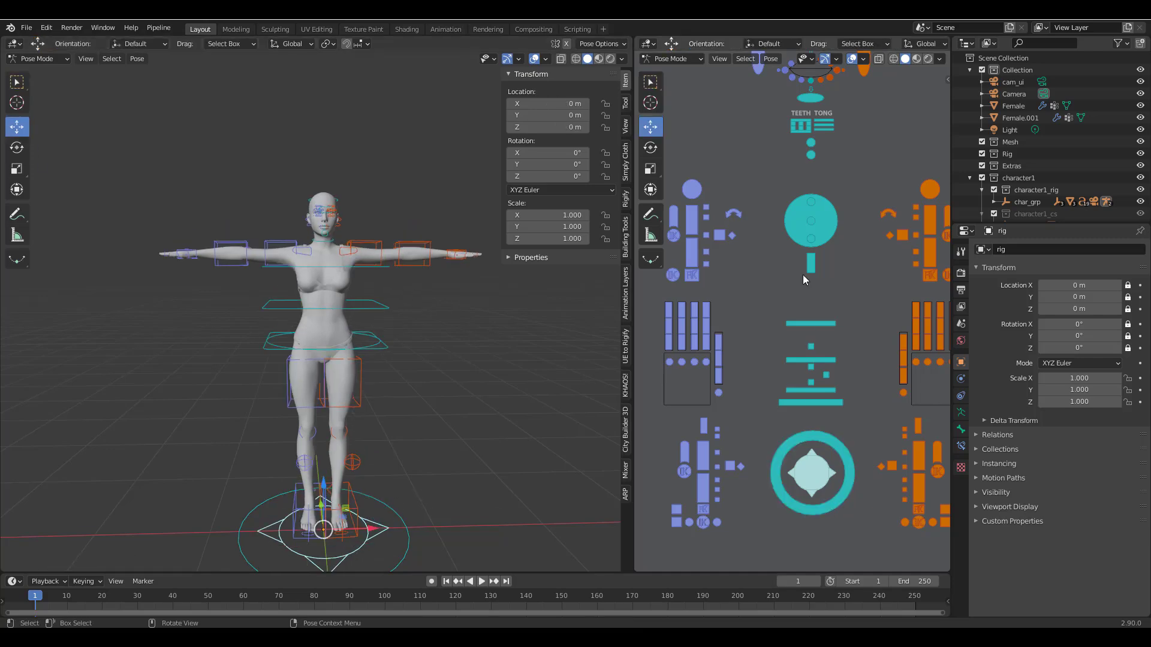
# - Add the third right-eyebrow control to the picker selection and lower the eyebrow controllers slightly
pyautogui.scroll(-2, 807, 288)
pyautogui.keyDown('shift'); pyautogui.moveTo(807, 287); pyautogui.dragTo(859, 457, button='middle'); pyautogui.keyUp('shift')
pyautogui.scroll(2, 423, 342)
pyautogui.keyDown('shift'); pyautogui.moveTo(255, 187); pyautogui.dragTo(437, 301, button='middle'); pyautogui.keyUp('shift')
pyautogui.scroll(7, 437, 301)
pyautogui.keyDown('shift'); pyautogui.moveTo(409, 136); pyautogui.dragTo(276, 105, button='middle'); pyautogui.keyUp('shift')
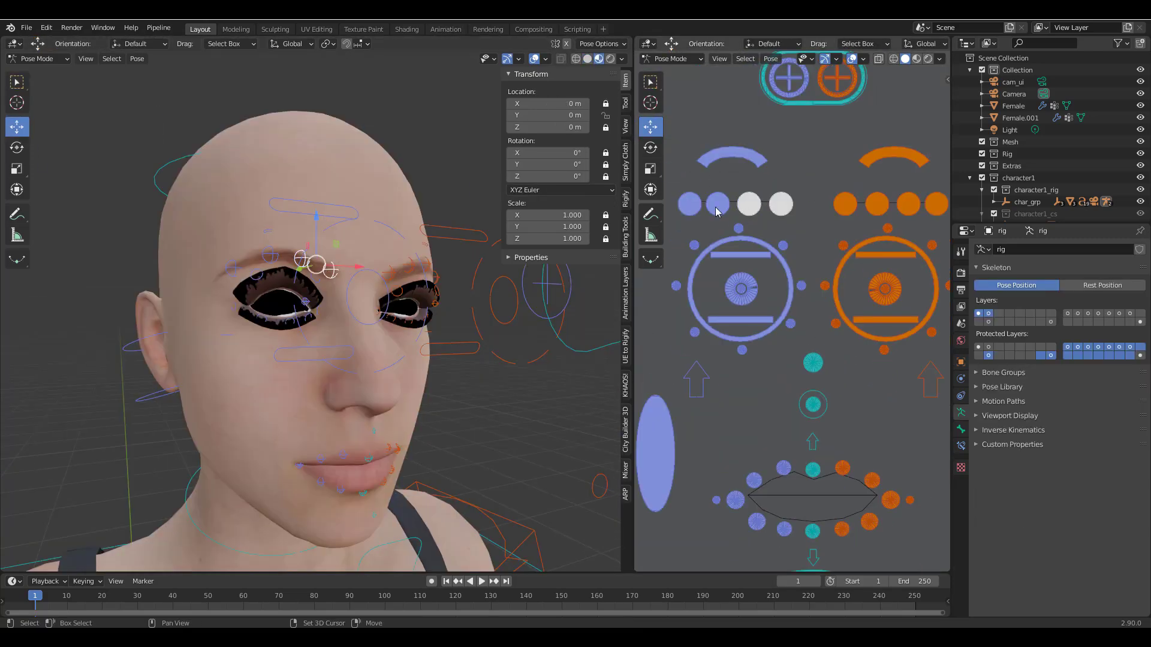
pyautogui.keyDown('shift'); pyautogui.click(716, 208); pyautogui.keyUp('shift')
pyautogui.moveTo(303, 217); pyautogui.dragTo(304, 229)
# - Pick the left cheek controllers in the picker, try moving the oval cheek controller, and undo the moves
pyautogui.moveTo(419, 415); pyautogui.dragTo(300, 421, button='middle')
pyautogui.scroll(-4, 882, 386)
pyautogui.keyDown('shift'); pyautogui.moveTo(882, 387); pyautogui.dragTo(750, 378, button='middle'); pyautogui.keyUp('shift')
pyautogui.click(733, 349)
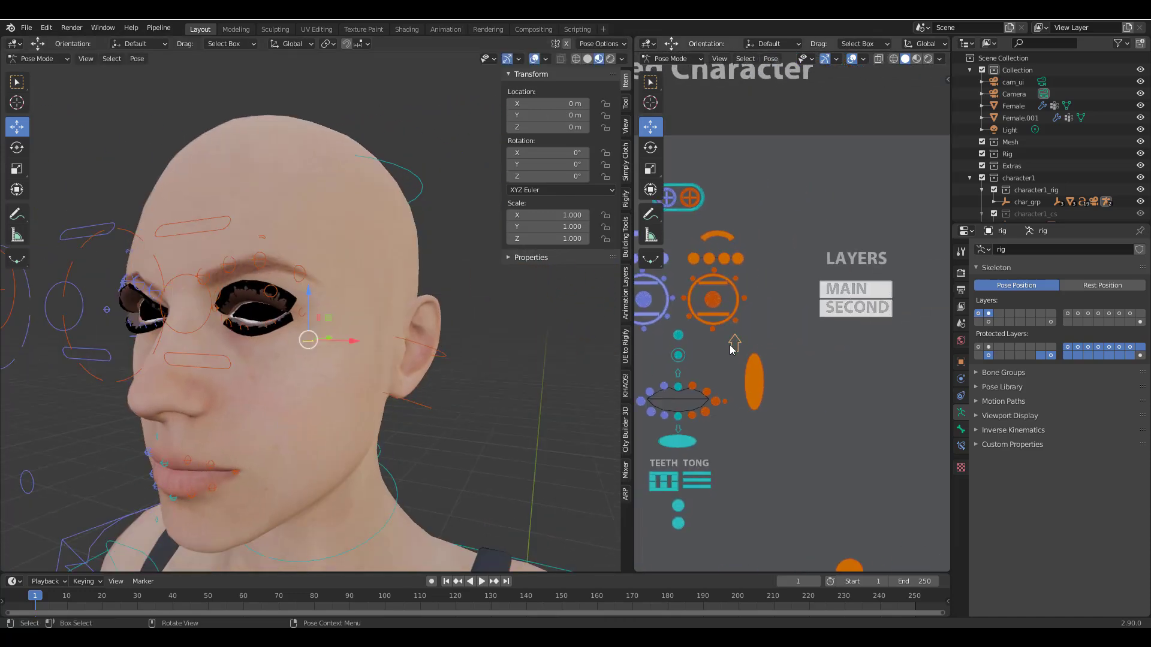
pyautogui.click(758, 394)
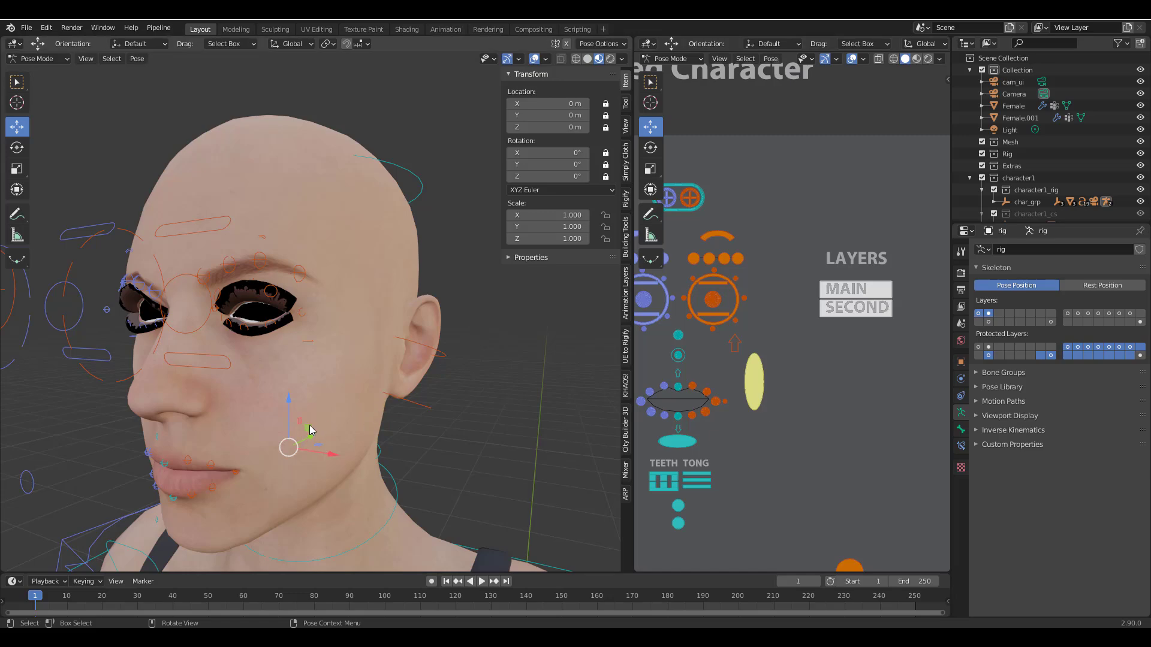
pyautogui.moveTo(311, 433); pyautogui.dragTo(317, 403)
pyautogui.moveTo(317, 403); pyautogui.dragTo(300, 384)
pyautogui.hotkey('ctrl', 'z')
pyautogui.moveTo(350, 423); pyautogui.dragTo(403, 373, button='middle')
pyautogui.moveTo(333, 379)
pyautogui.mouseDown()
pyautogui.moveTo(351, 379)
pyautogui.moveTo(319, 379)
pyautogui.moveTo(328, 382)
pyautogui.mouseUp()
pyautogui.hotkey('ctrl', 'z')
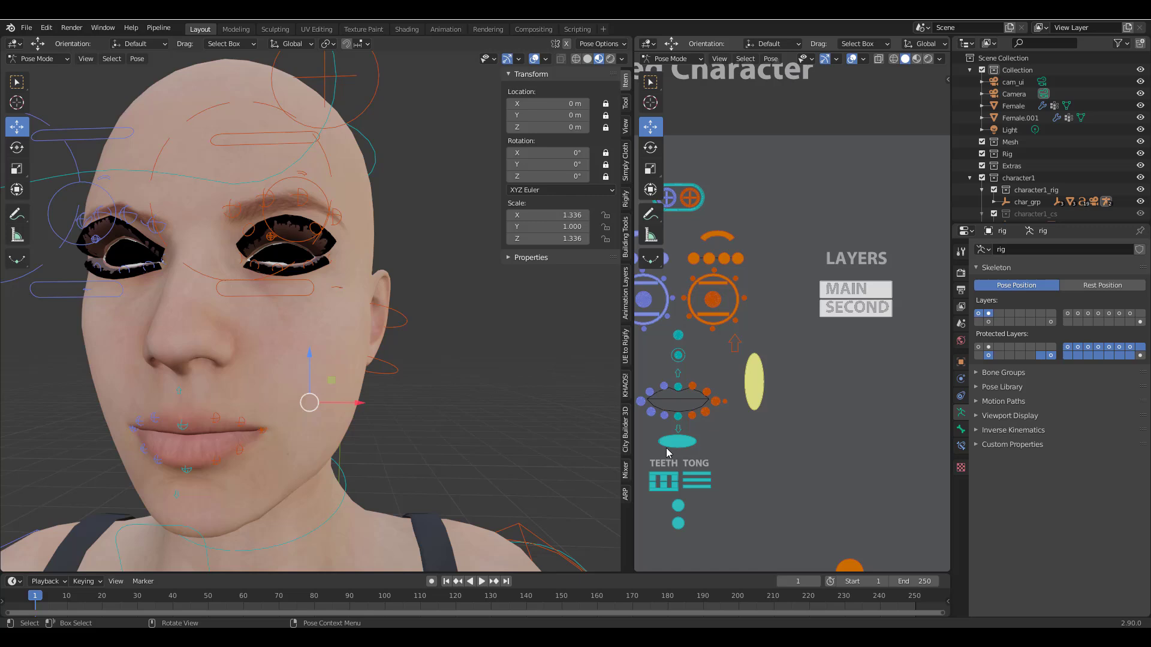
# - Pick the left eye controller and both eye targets in the picker, and shift the gaze sideways
pyautogui.moveTo(267, 246); pyautogui.dragTo(267, 229)
pyautogui.click(713, 300)
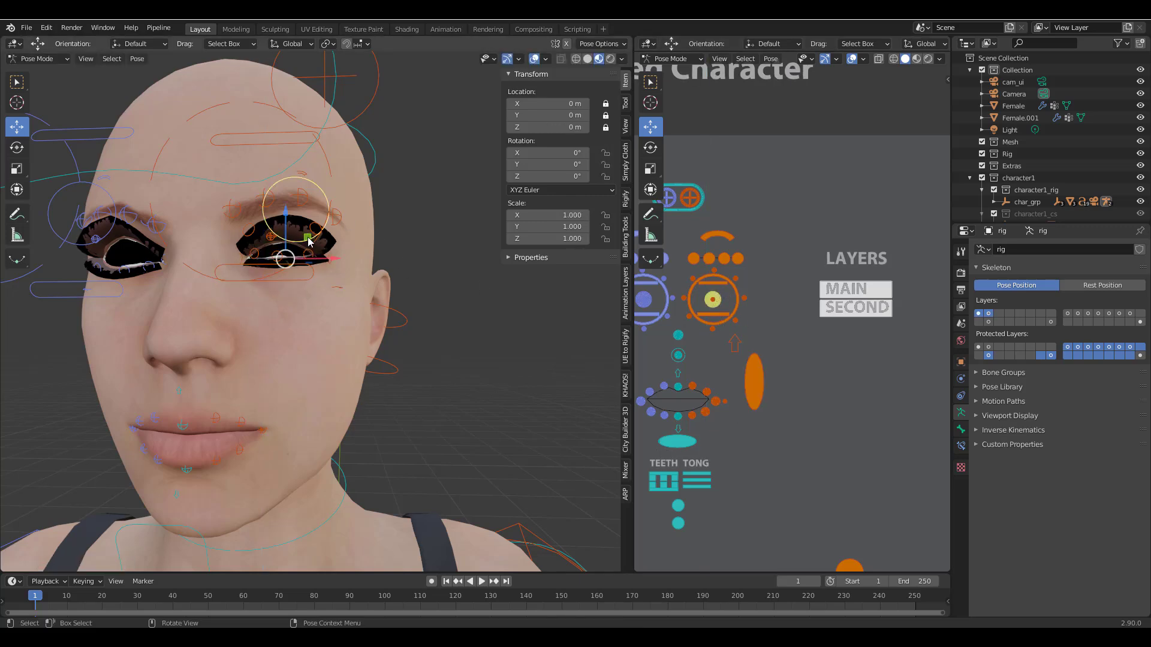
pyautogui.keyDown('shift'); pyautogui.moveTo(782, 304); pyautogui.dragTo(976, 338, button='middle'); pyautogui.keyUp('shift')
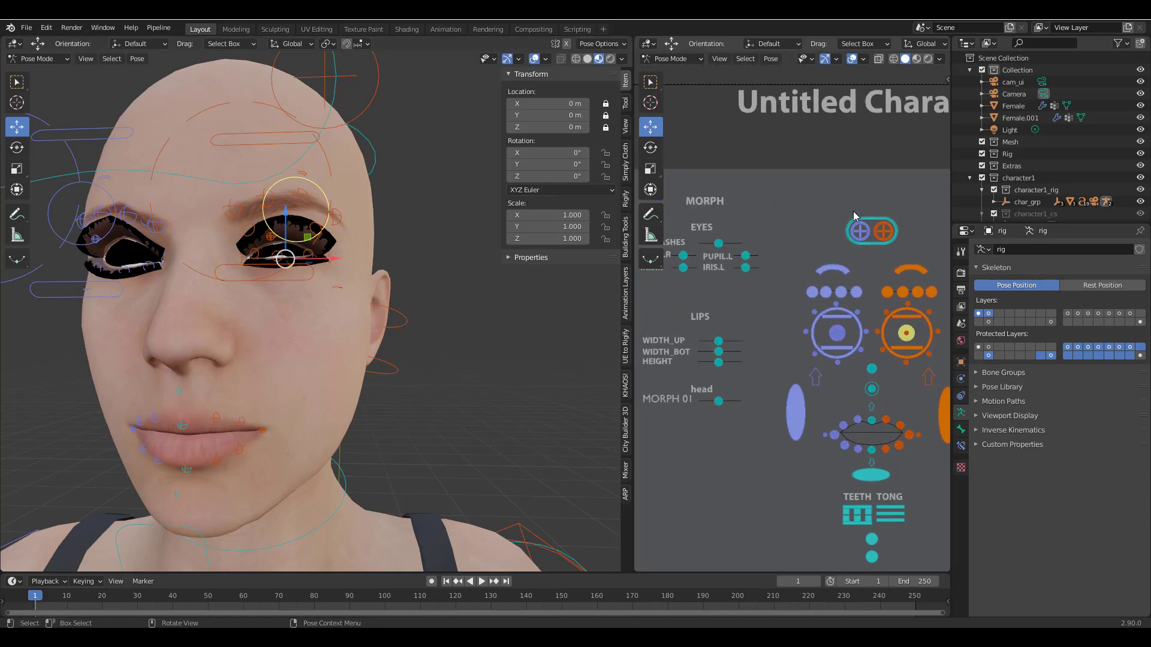
pyautogui.moveTo(852, 214); pyautogui.dragTo(914, 255)
pyautogui.scroll(-3, 457, 221)
pyautogui.moveTo(265, 205); pyautogui.dragTo(297, 203)
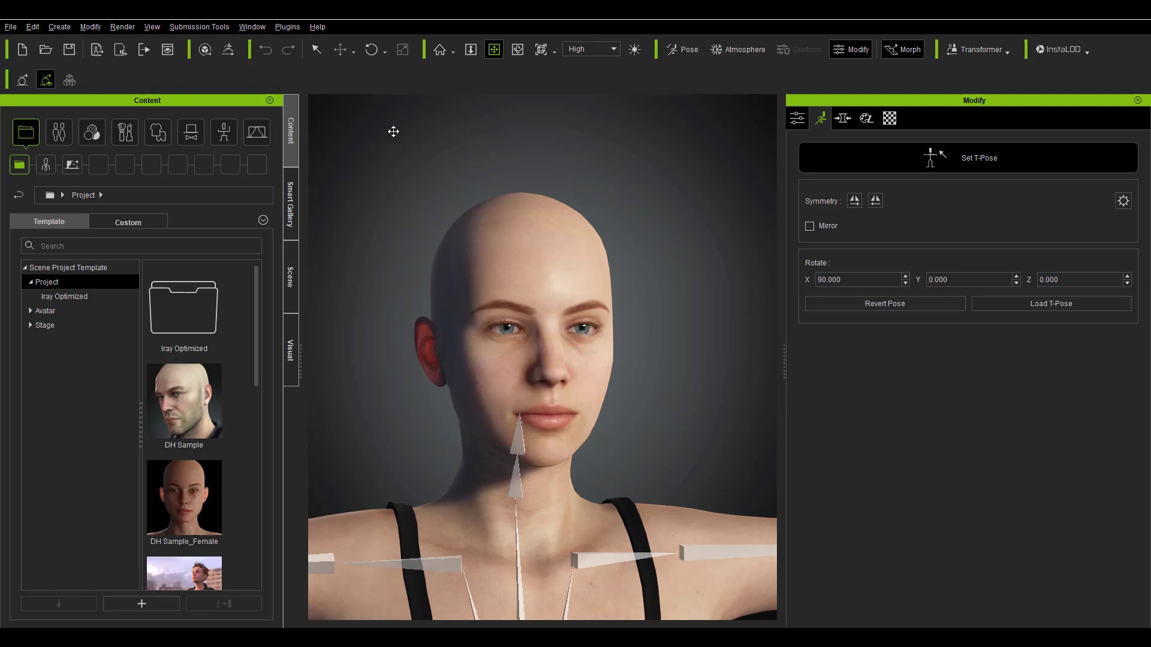
pyautogui.moveTo(645, 328); pyautogui.dragTo(628, 441, button='right')
pyautogui.moveTo(518, 429); pyautogui.dragTo(531, 389)
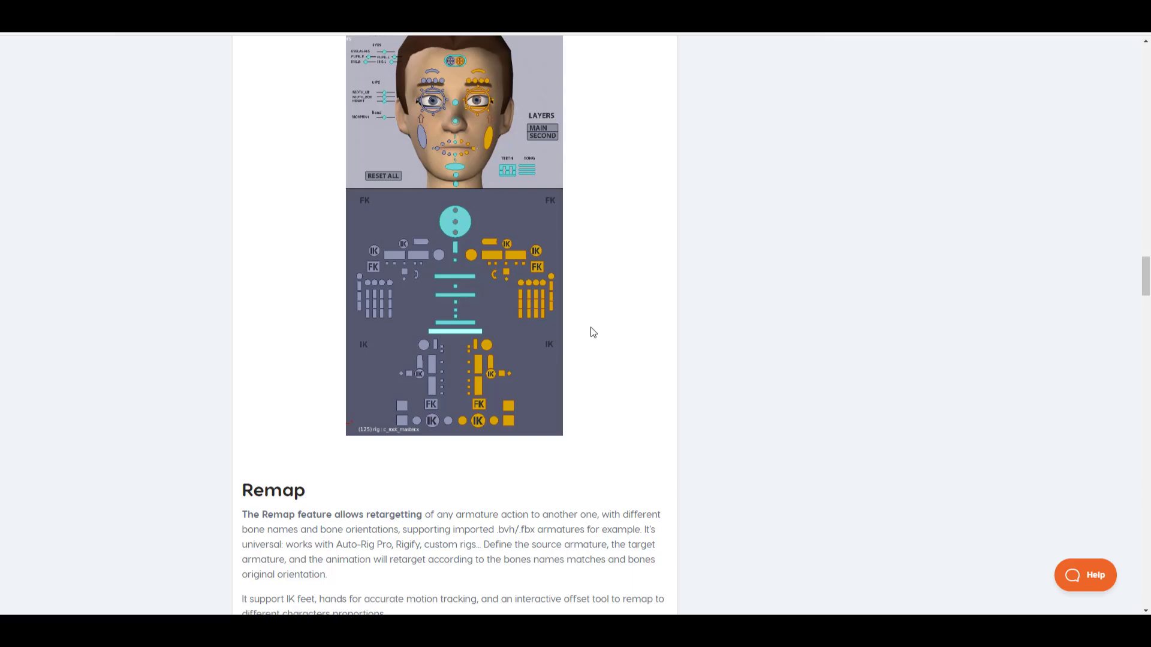
# - Switch to the browser and look through Auto-Rig Pro's Remap and Game Engine Export sections and the documentation's table of contents
pyautogui.scroll(-20, 593, 332)
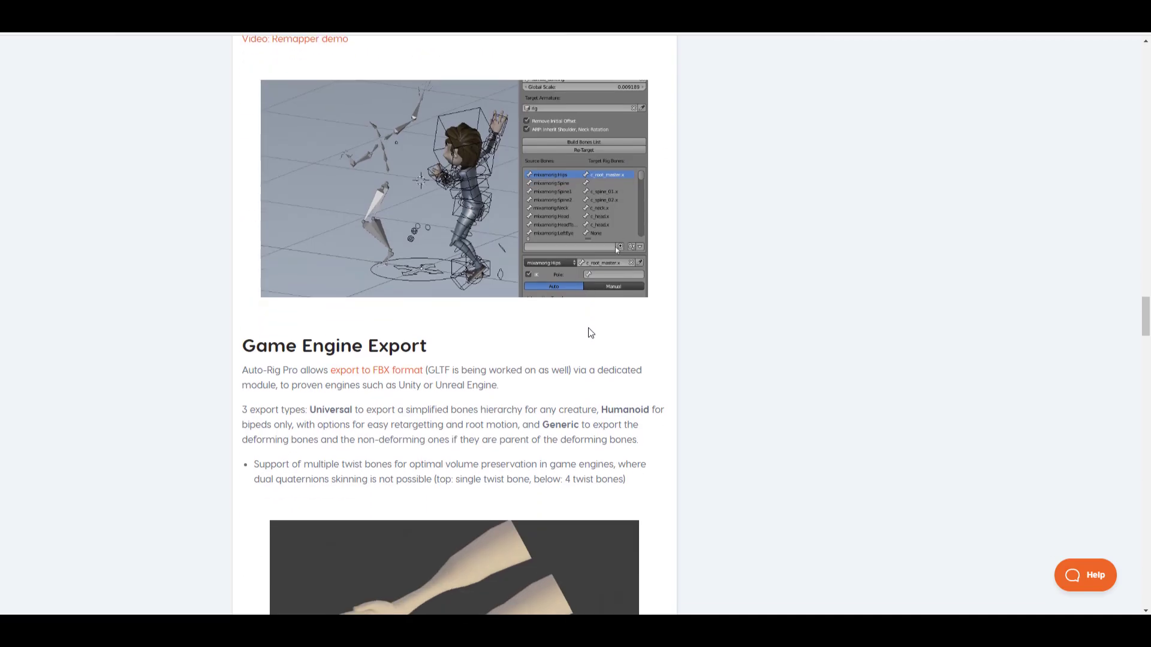
pyautogui.scroll(-15, 604, 296)
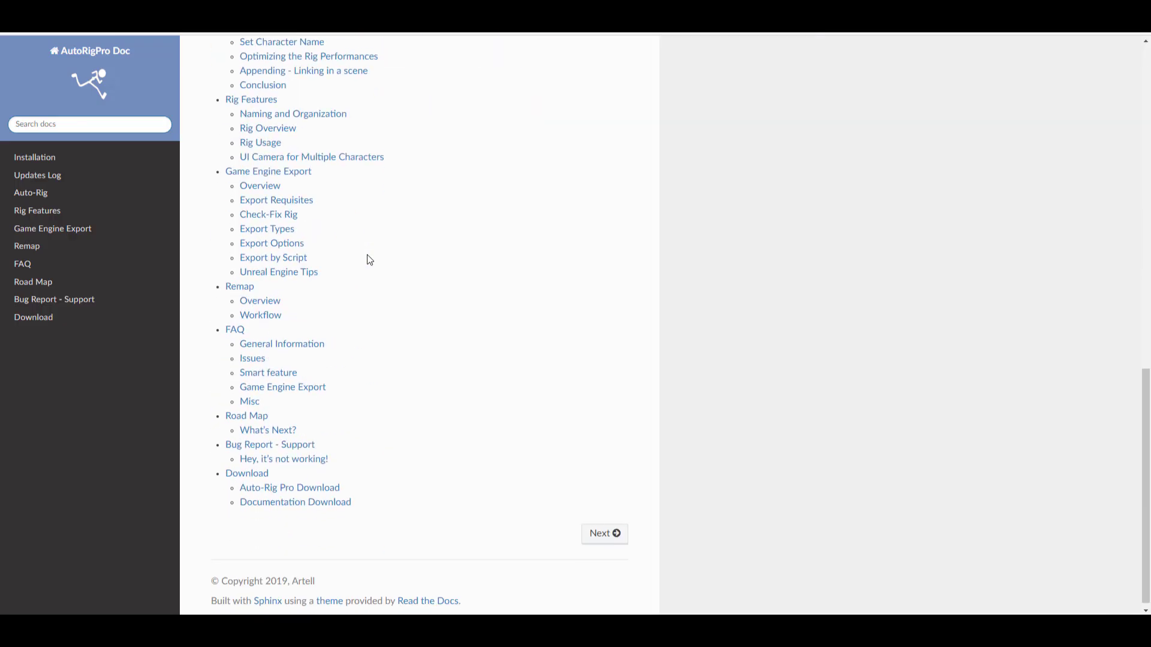
pyautogui.scroll(1, 371, 262)
pyautogui.scroll(7, 381, 264)
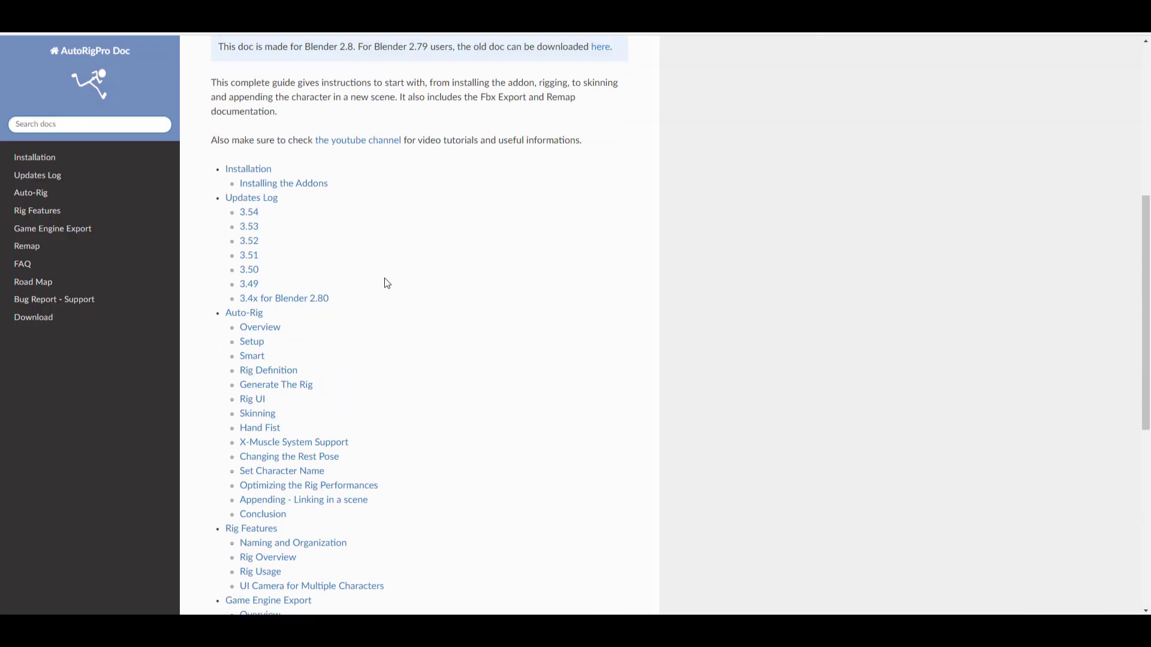
pyautogui.scroll(-6, 386, 283)
pyautogui.scroll(8, 387, 283)
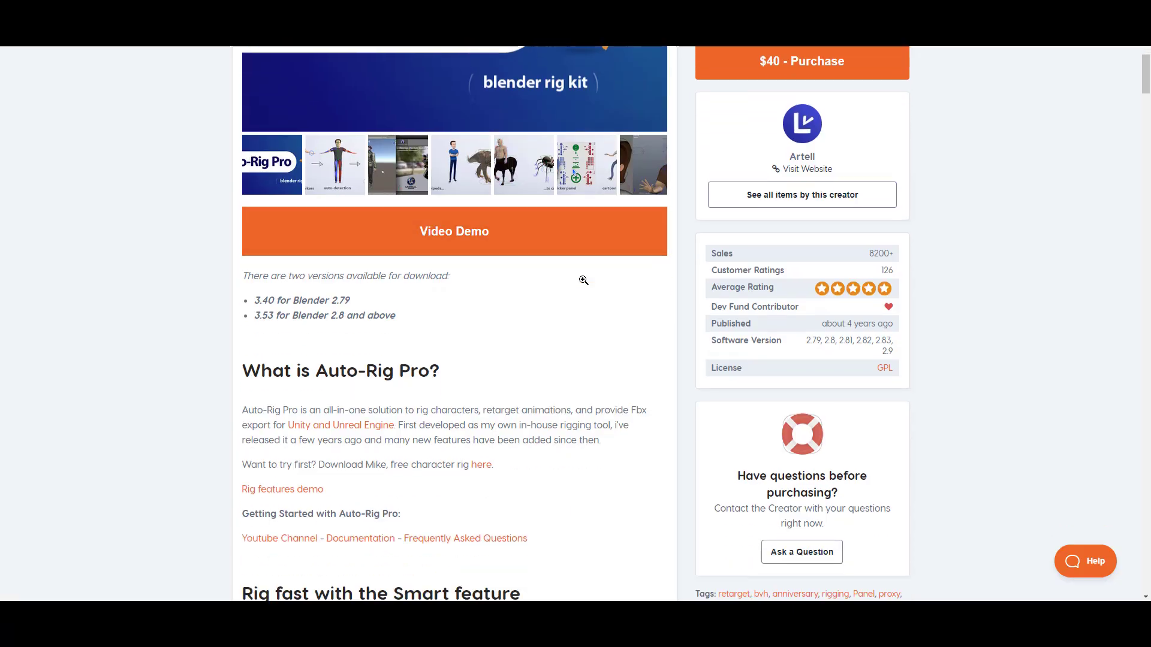
# - Examine the Auto-Rig Pro page on Blender Market for its product versions, supported Blender versions and biped gallery image
pyautogui.scroll(5, 583, 280)
pyautogui.scroll(-4, 584, 282)
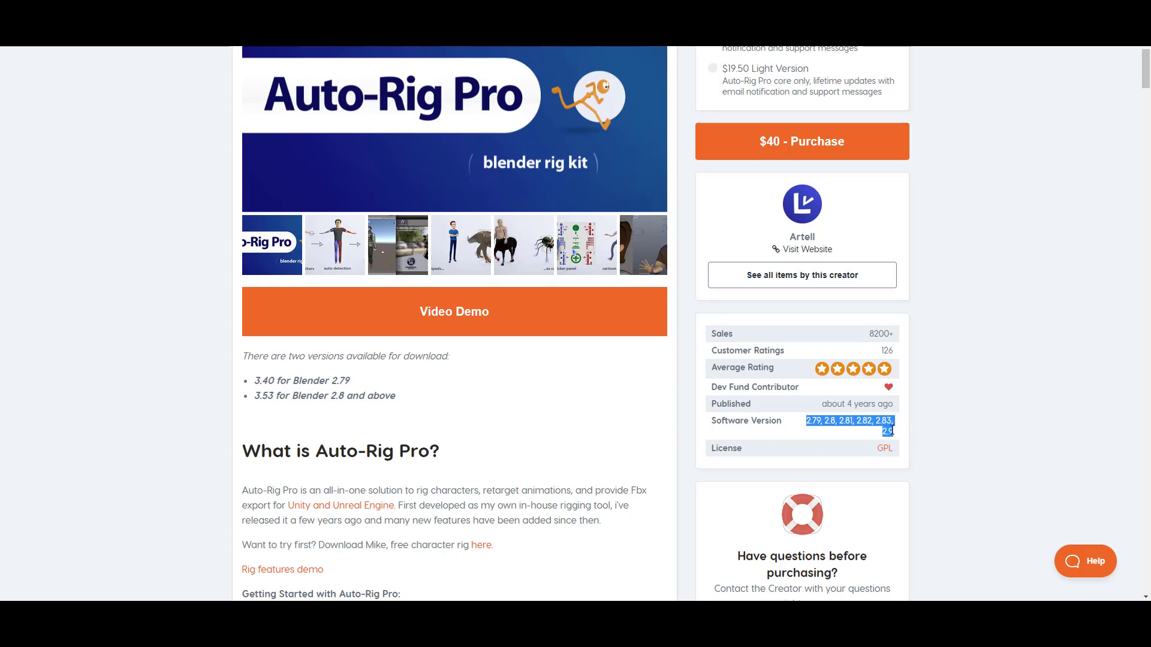
pyautogui.scroll(4, 704, 434)
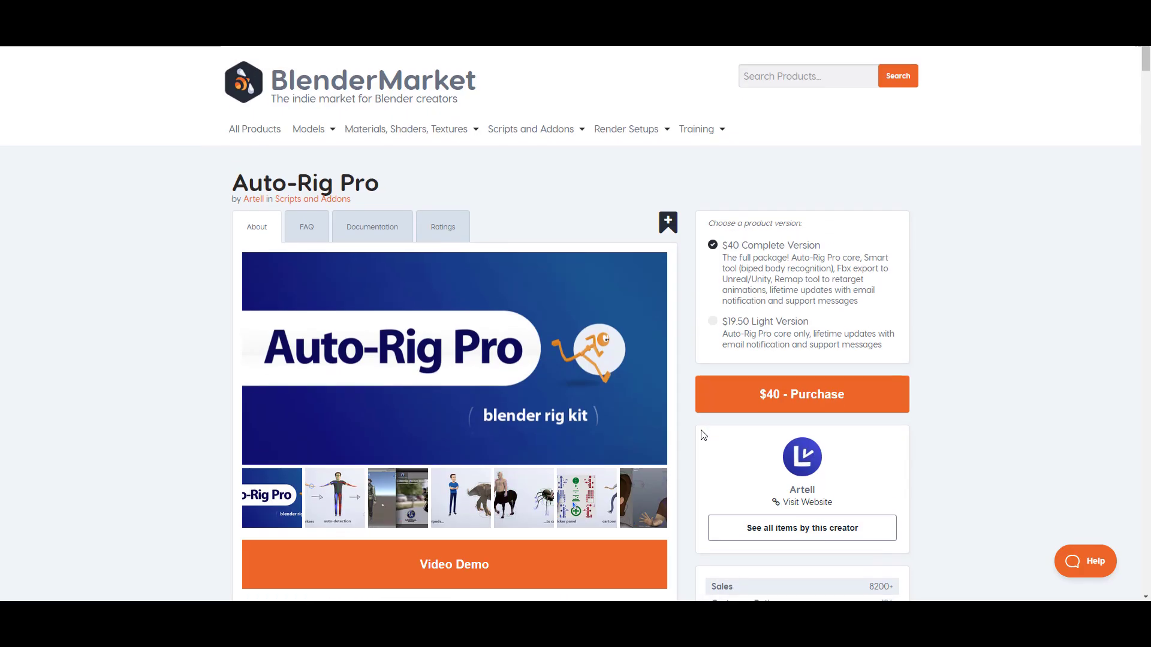
pyautogui.scroll(-1, 685, 462)
pyautogui.scroll(1, 687, 466)
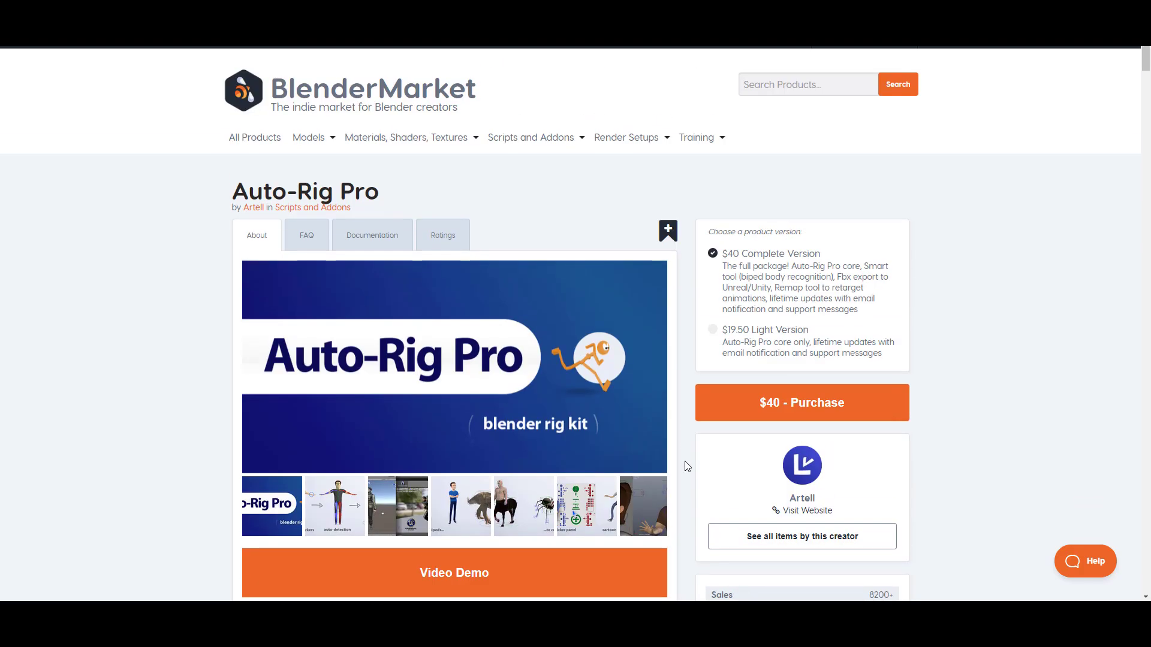
pyautogui.click(519, 509)
pyautogui.click(473, 508)
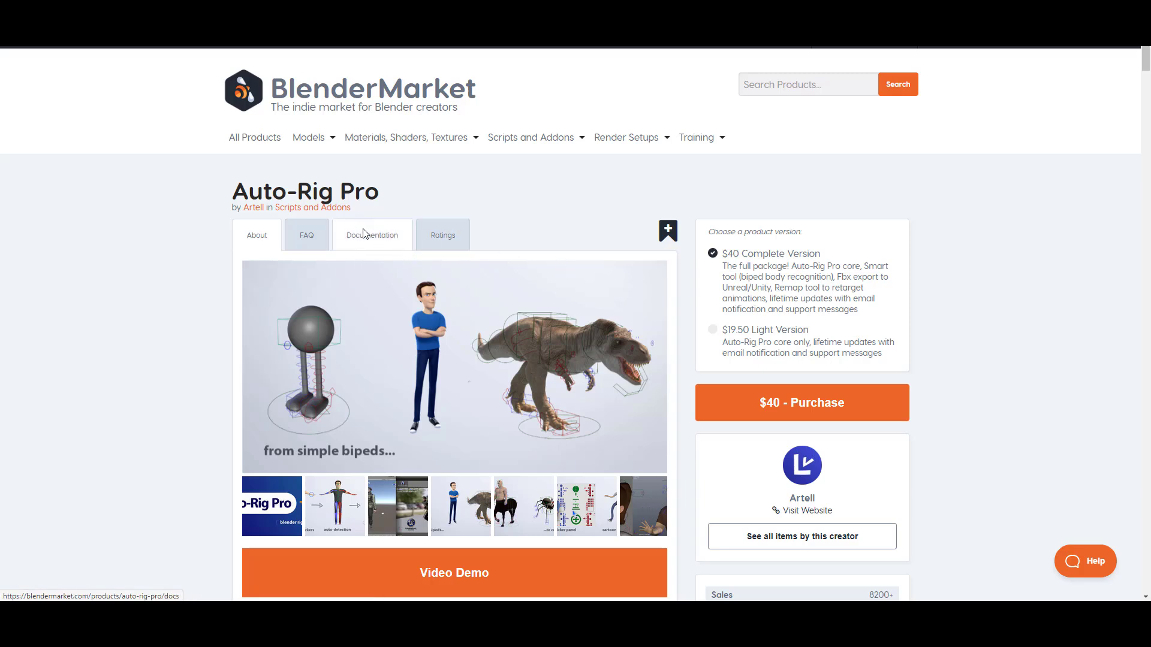
pyautogui.scroll(-10, 563, 271)
pyautogui.scroll(10, 560, 272)
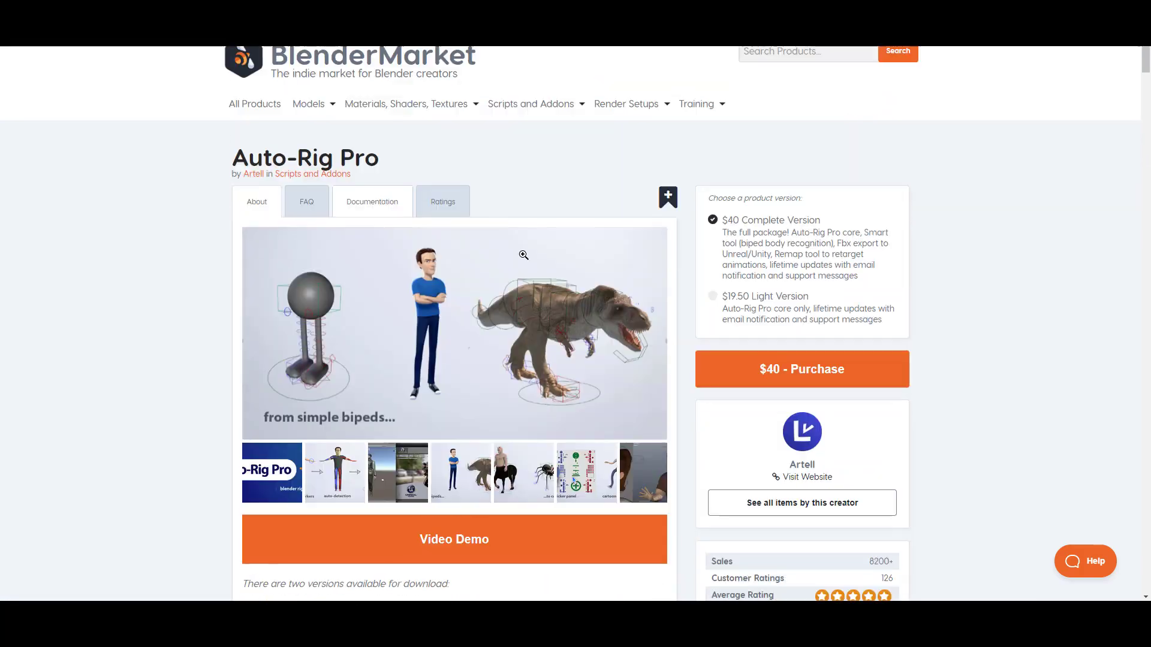
pyautogui.moveTo(390, 138)
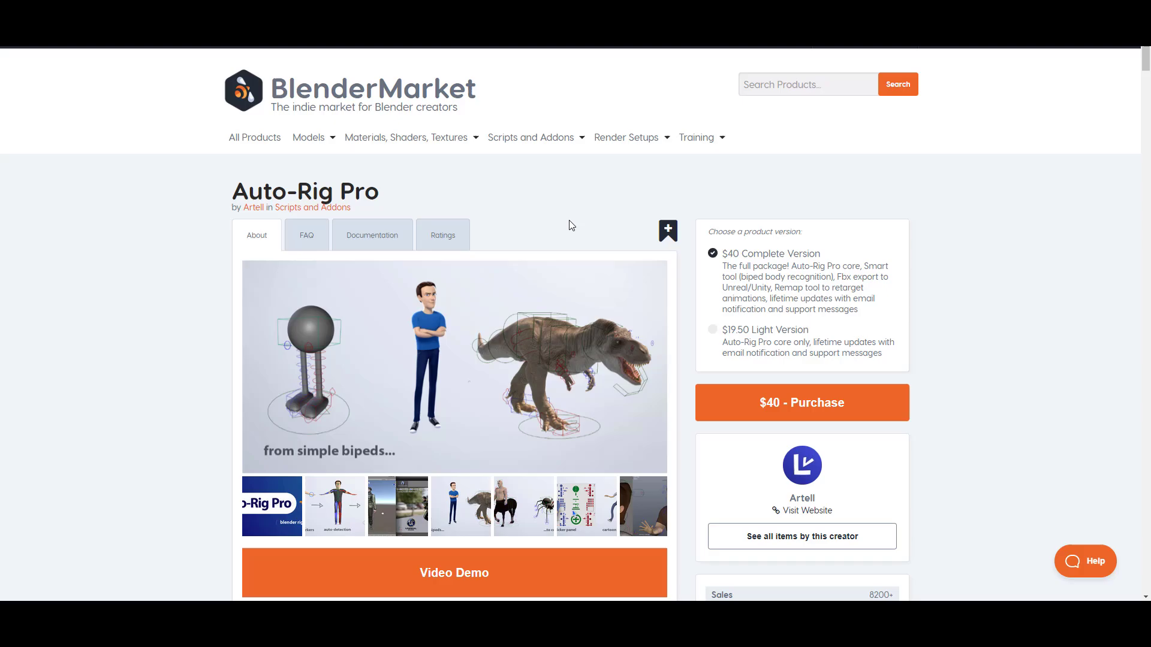
pyautogui.hotkey('alt', 'Left')
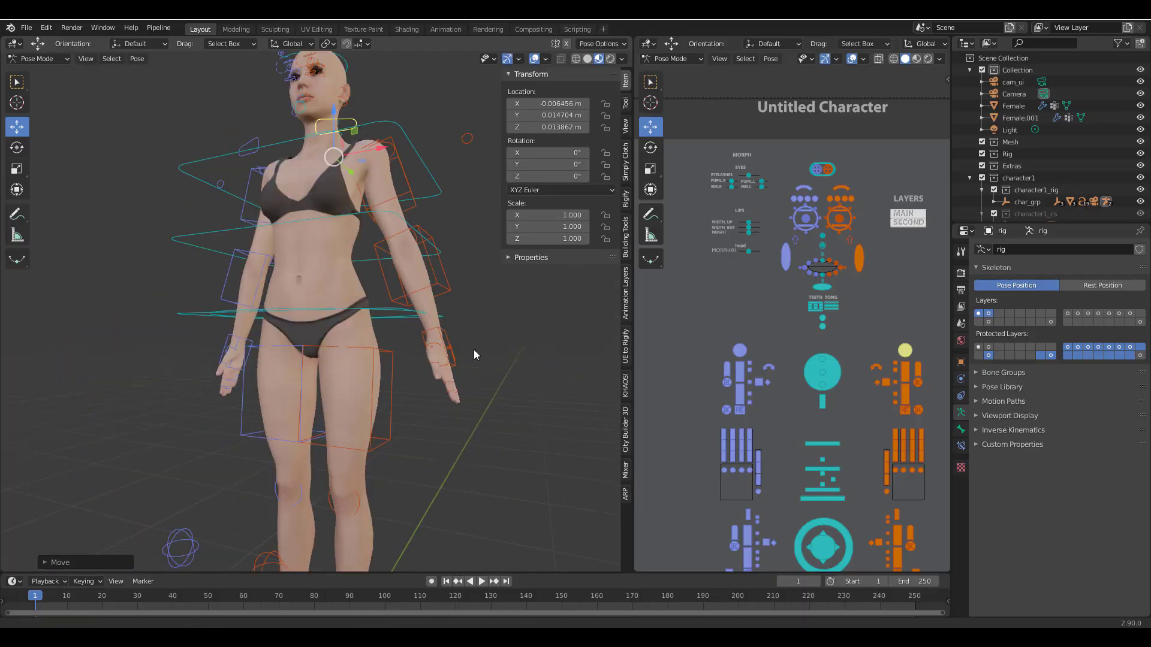
# - Switch to Blender, lower the hip controller slightly, and examine the posed body and its controllers from several angles
pyautogui.moveTo(475, 355); pyautogui.dragTo(347, 342, button='middle')
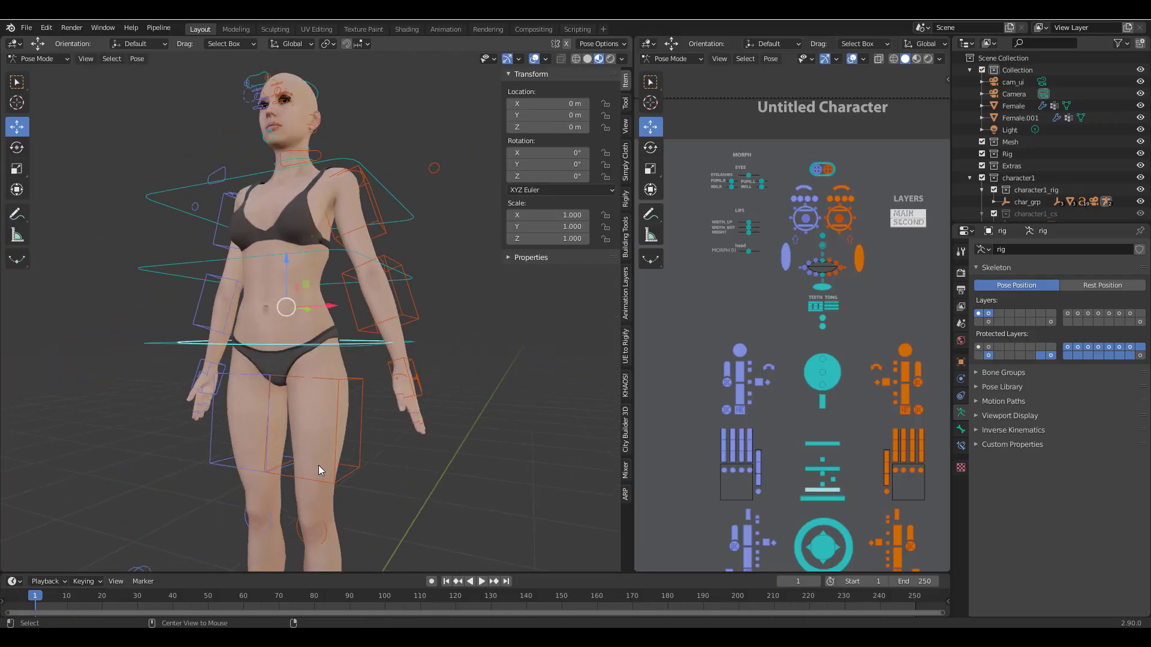
pyautogui.moveTo(318, 465); pyautogui.dragTo(280, 353, button='middle')
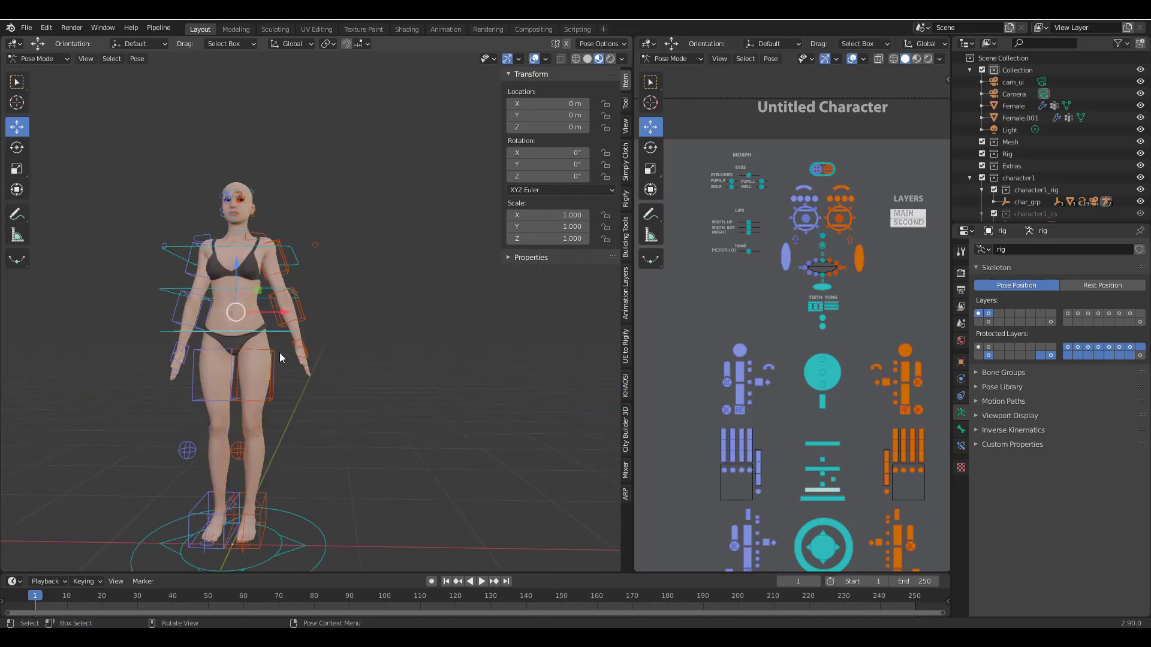
pyautogui.scroll(4, 300, 359)
pyautogui.keyDown('shift'); pyautogui.moveTo(360, 367); pyautogui.dragTo(433, 389, button='middle'); pyautogui.keyUp('shift')
pyautogui.moveTo(292, 348); pyautogui.dragTo(290, 357)
pyautogui.click(268, 183)
pyautogui.moveTo(242, 315); pyautogui.dragTo(401, 384, button='middle')
pyautogui.scroll(3, 401, 274)
pyautogui.keyDown('shift'); pyautogui.moveTo(419, 268); pyautogui.dragTo(410, 326, button='middle'); pyautogui.keyUp('shift')
pyautogui.moveTo(270, 415); pyautogui.dragTo(239, 368, button='middle')
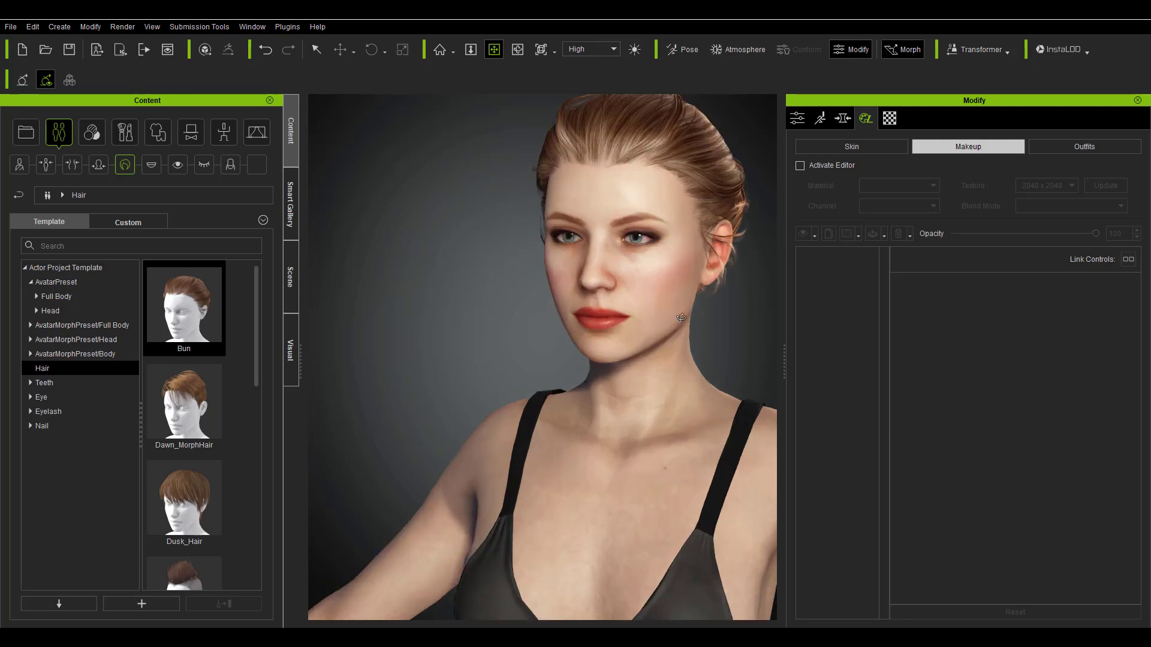
pyautogui.moveTo(681, 317); pyautogui.dragTo(708, 317, button='right')
pyautogui.moveTo(708, 317); pyautogui.dragTo(588, 405)
pyautogui.scroll(3, 600, 384)
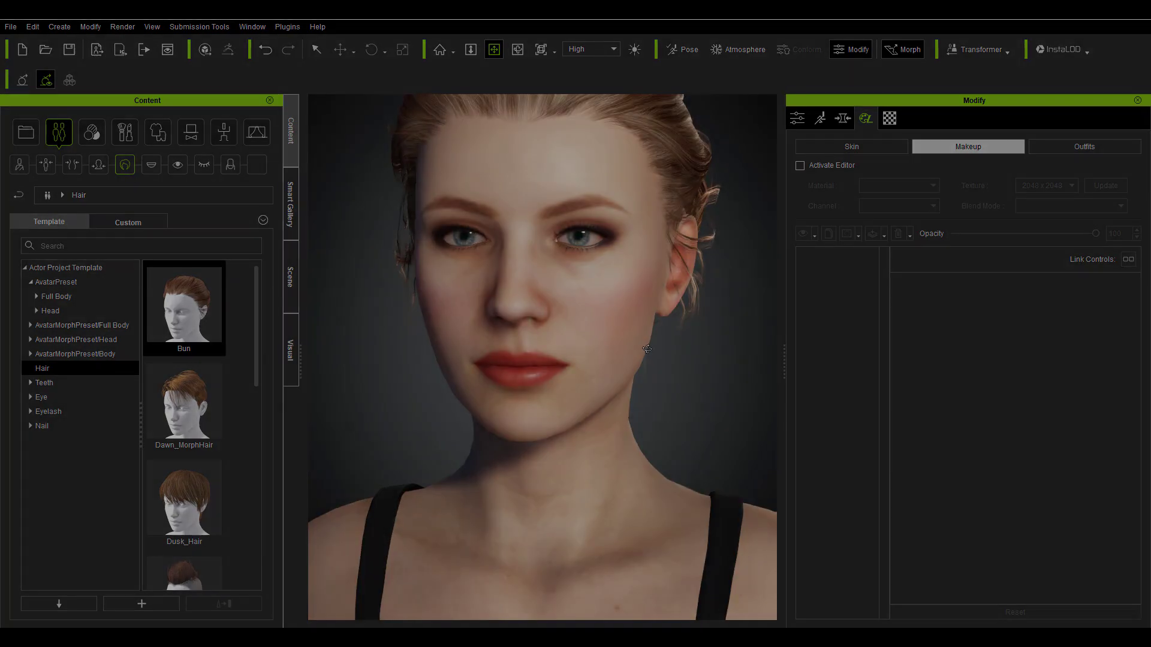